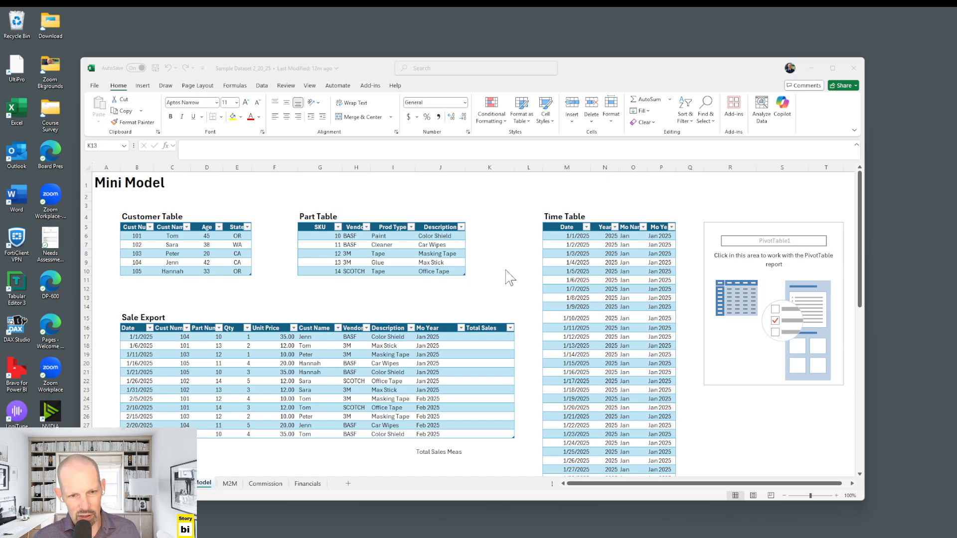
# Examine the Mini Model sheet's layout, going over the Sale Export, Customer, Part and Time tables.
pyautogui.click(211, 290)
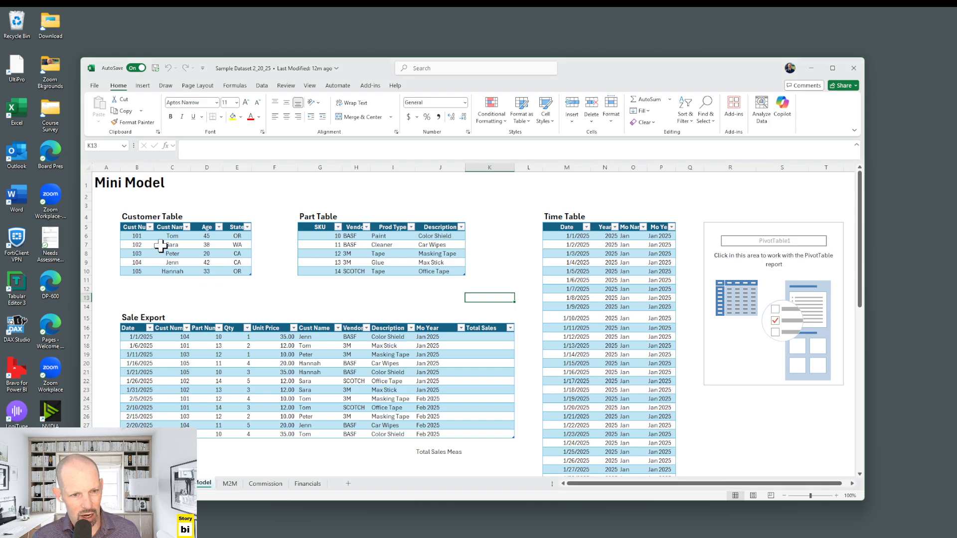
pyautogui.moveTo(150, 209); pyautogui.dragTo(513, 461)
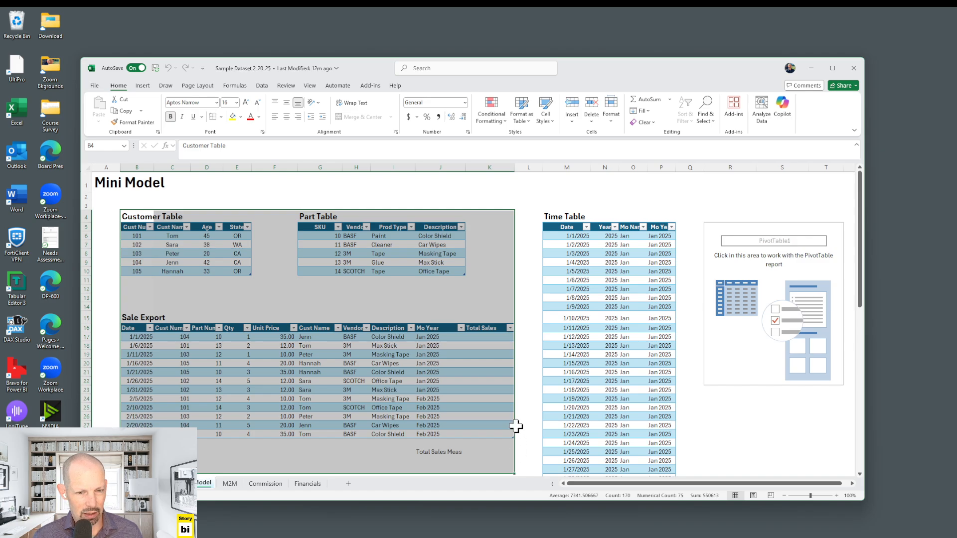
pyautogui.click(529, 298)
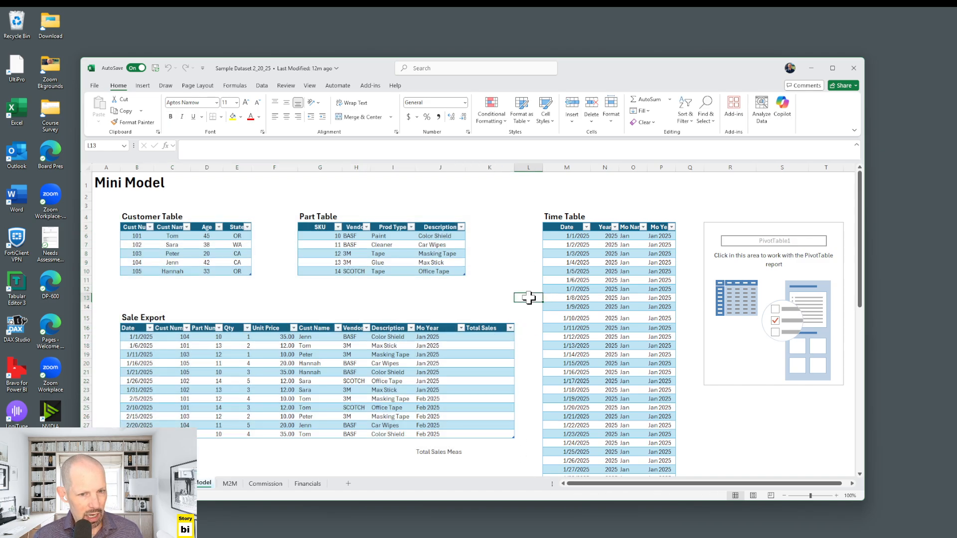
pyautogui.click(355, 372)
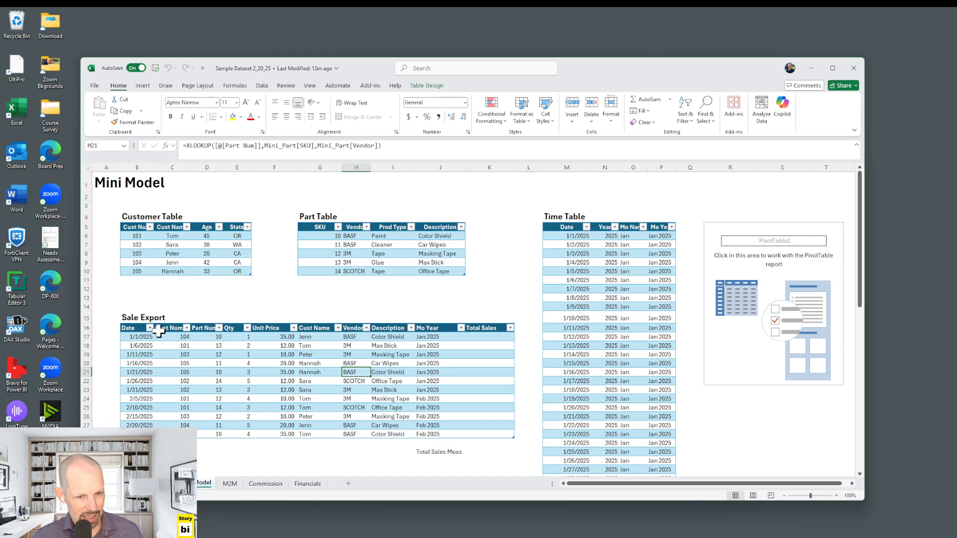
pyautogui.moveTo(135, 329); pyautogui.dragTo(485, 437)
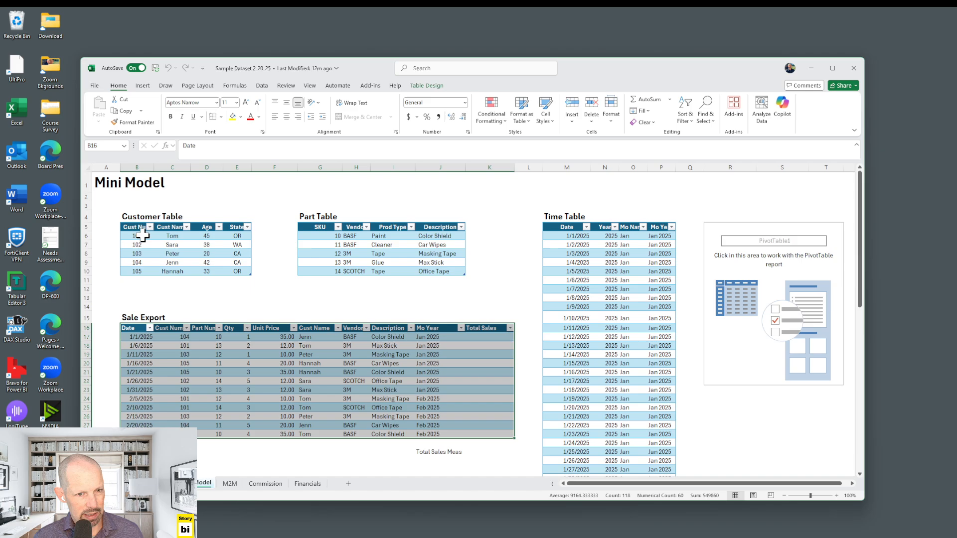
pyautogui.moveTo(136, 227); pyautogui.dragTo(234, 271)
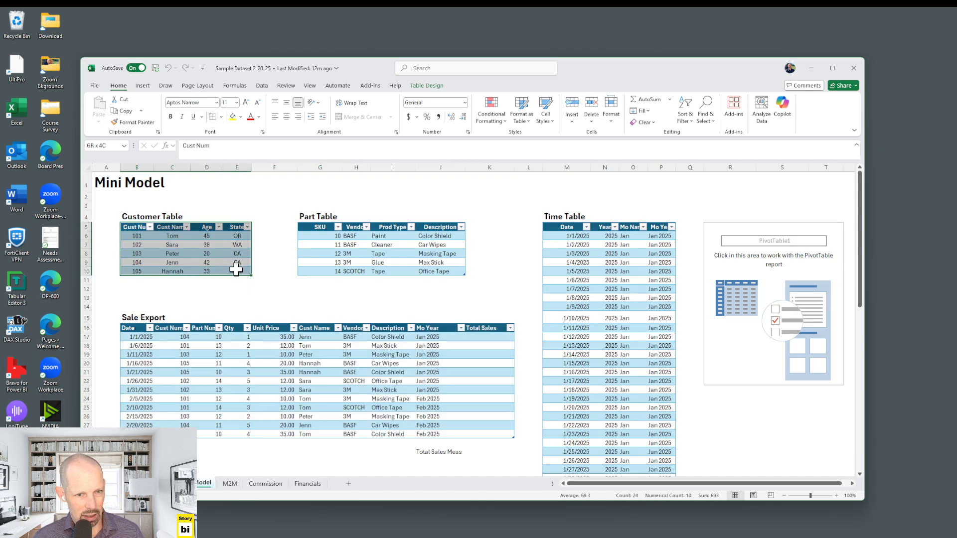
pyautogui.moveTo(311, 228); pyautogui.dragTo(446, 260)
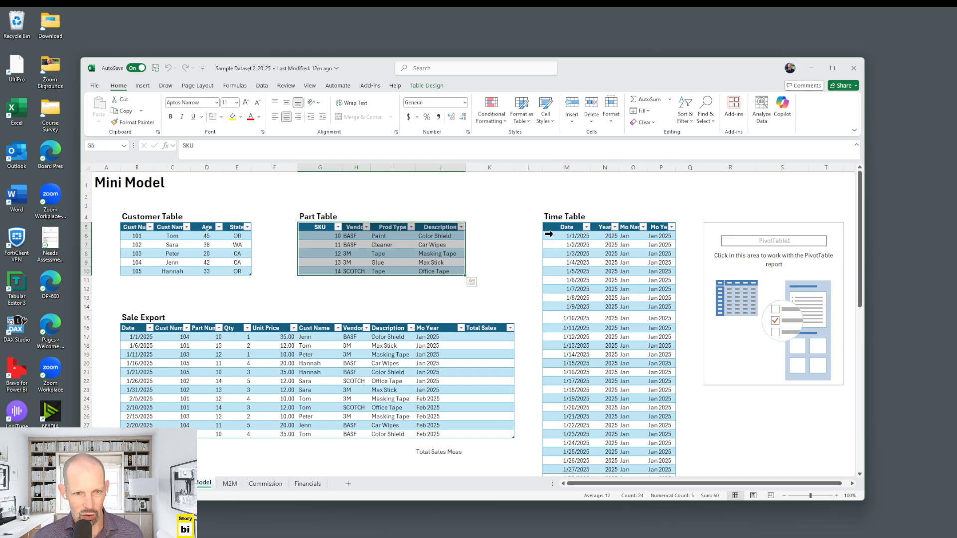
pyautogui.moveTo(564, 228); pyautogui.dragTo(652, 452)
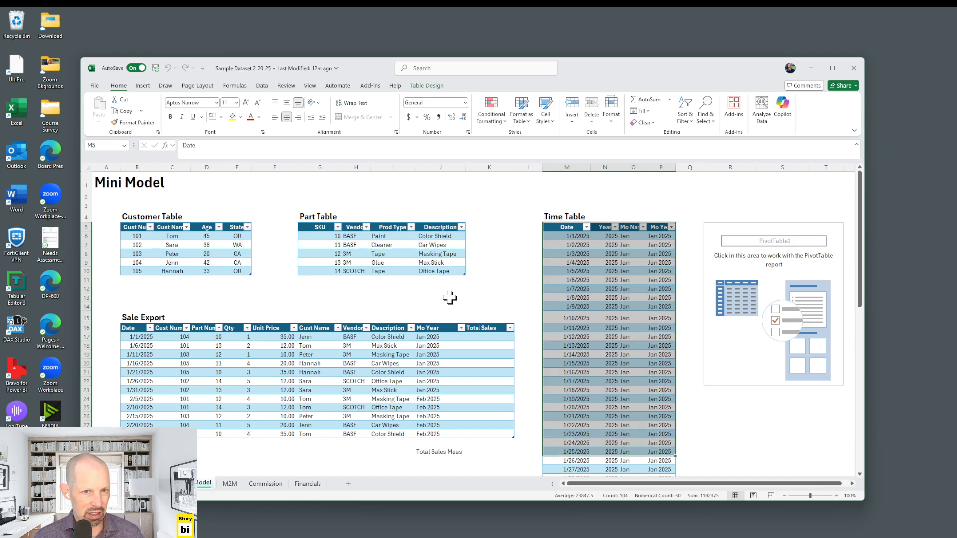
pyautogui.click(450, 297)
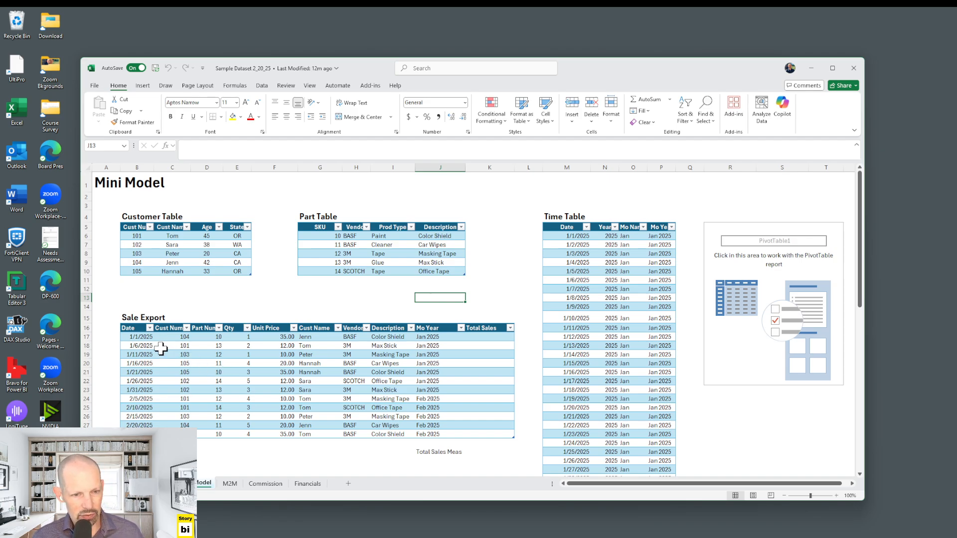
# Examine the Sale Export table and its customer number, part number, quantity and unit price entries.
pyautogui.click(149, 329)
pyautogui.moveTo(149, 329); pyautogui.dragTo(494, 430)
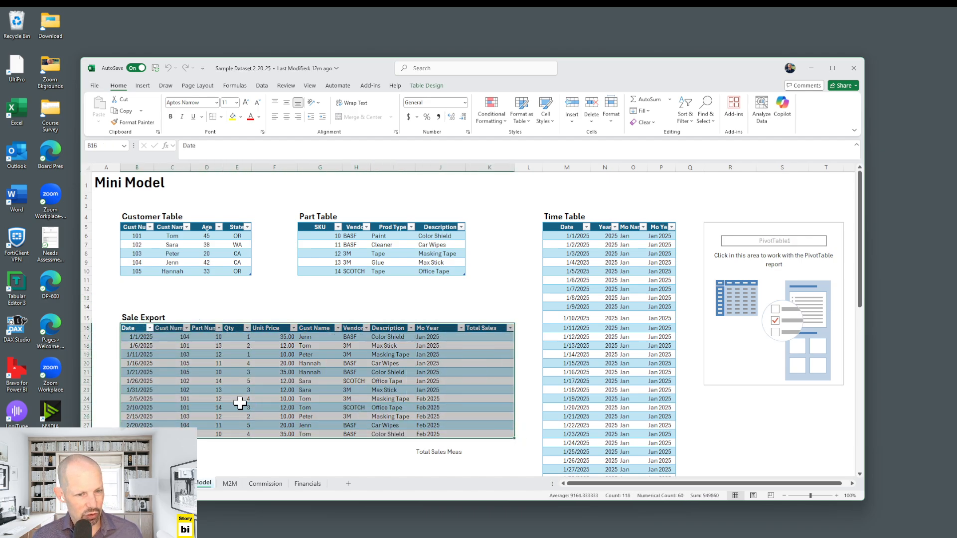
pyautogui.click(181, 347)
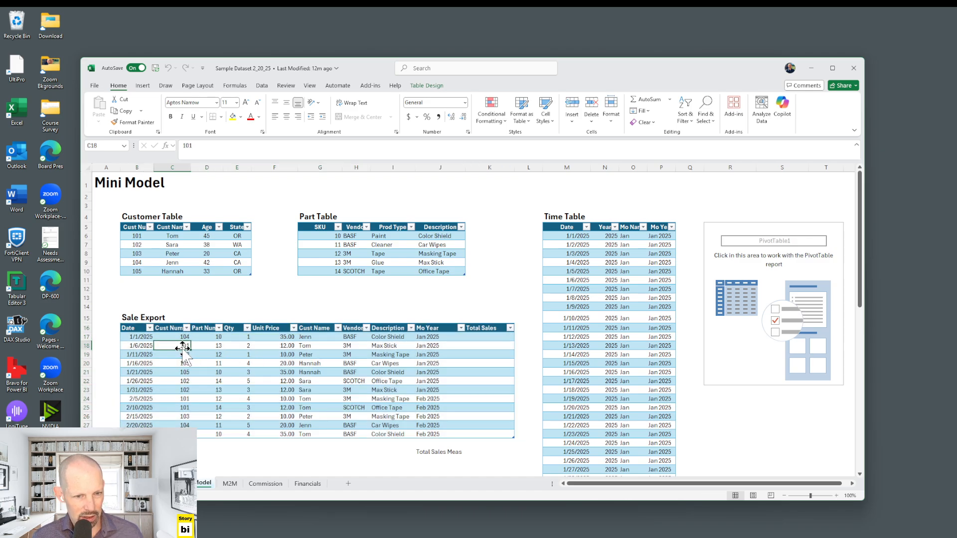
pyautogui.click(200, 345)
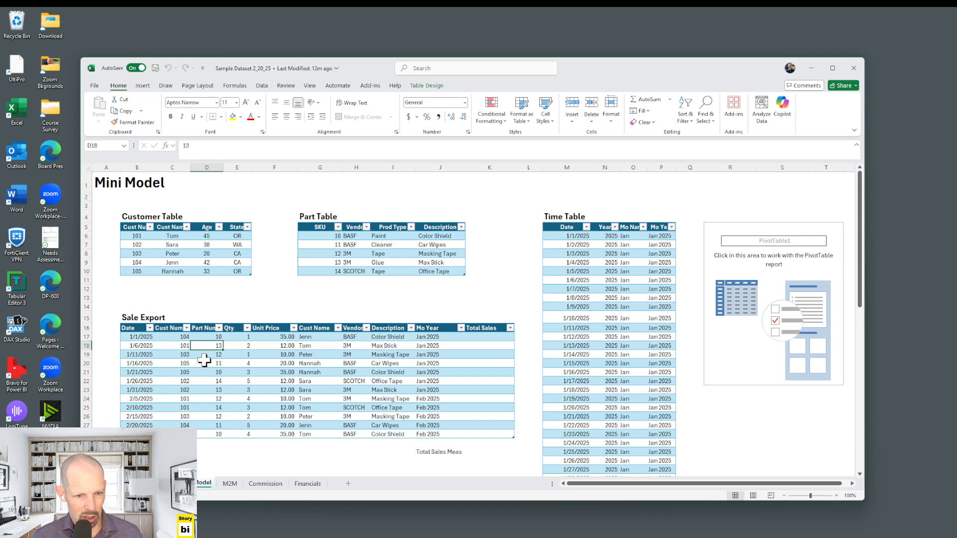
pyautogui.click(205, 362)
pyautogui.click(208, 372)
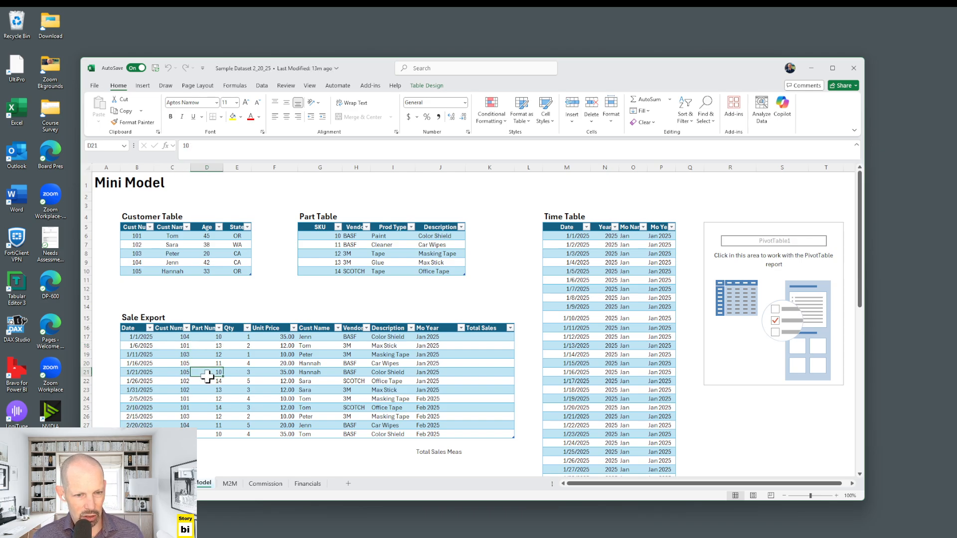
pyautogui.click(234, 374)
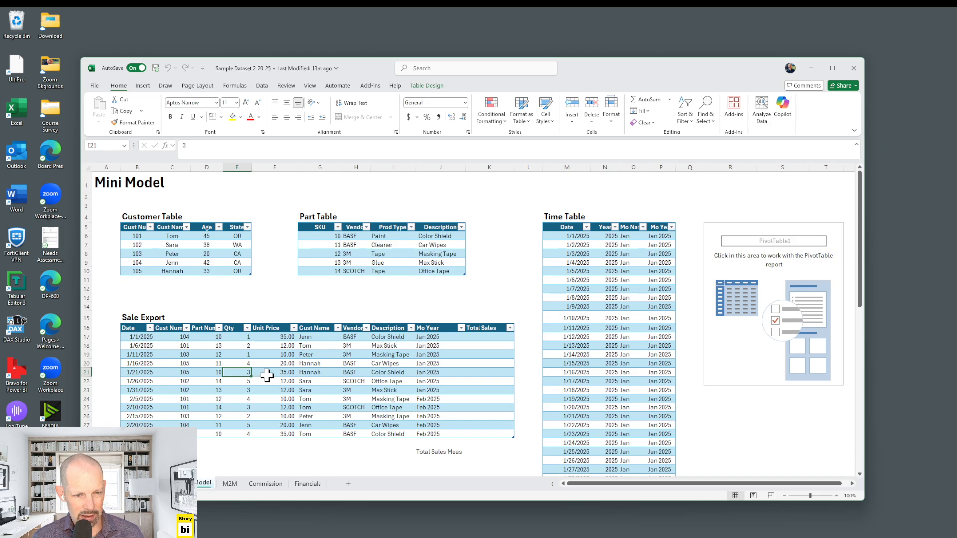
pyautogui.click(239, 363)
pyautogui.click(269, 365)
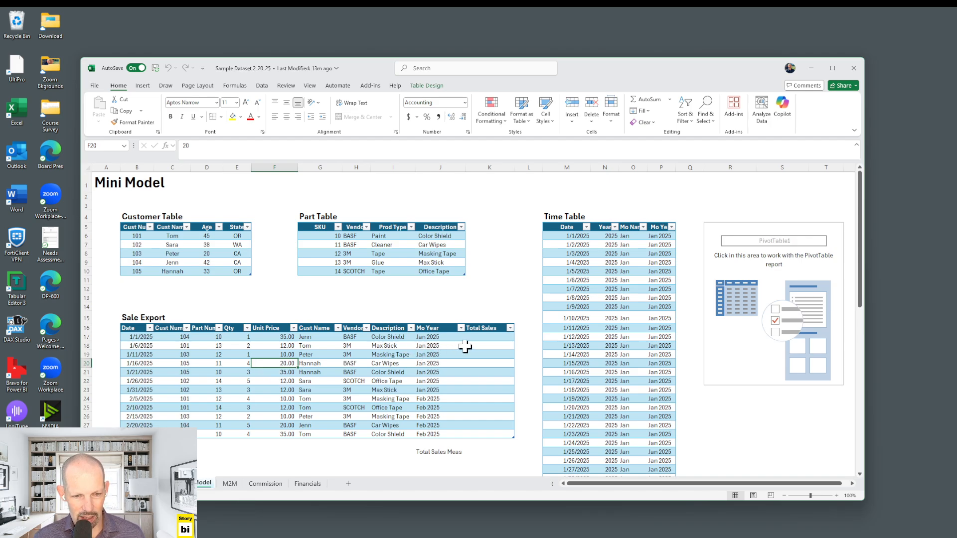
pyautogui.moveTo(482, 332); pyautogui.dragTo(484, 435)
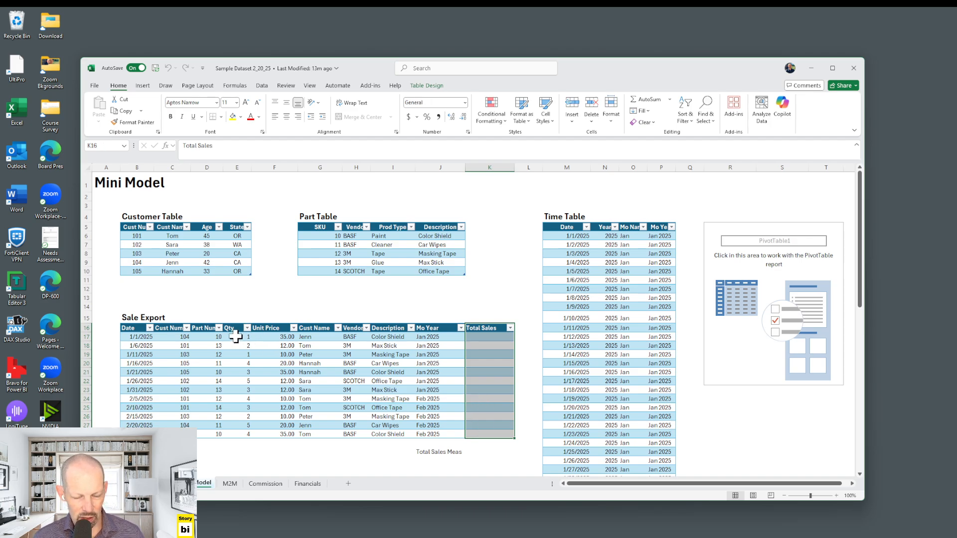
pyautogui.click(491, 337)
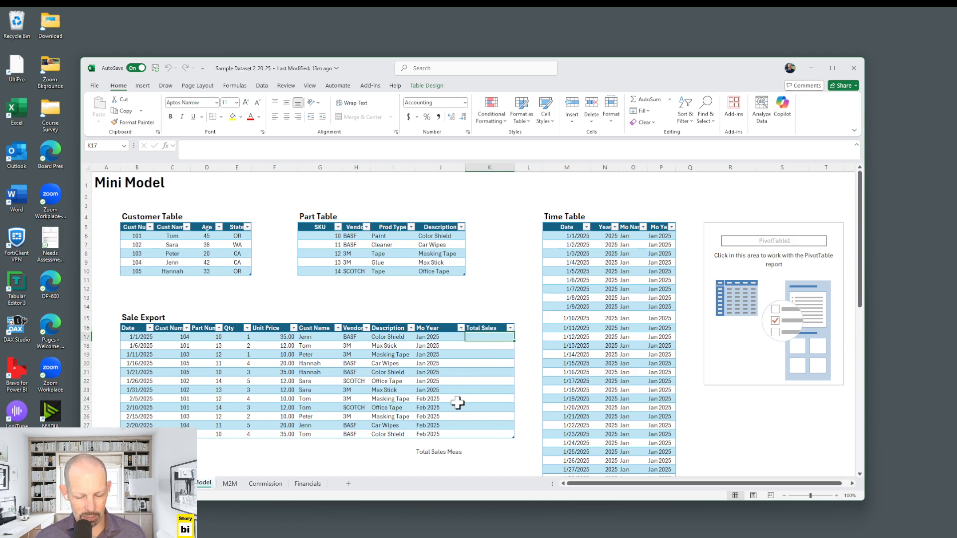
pyautogui.write('=')
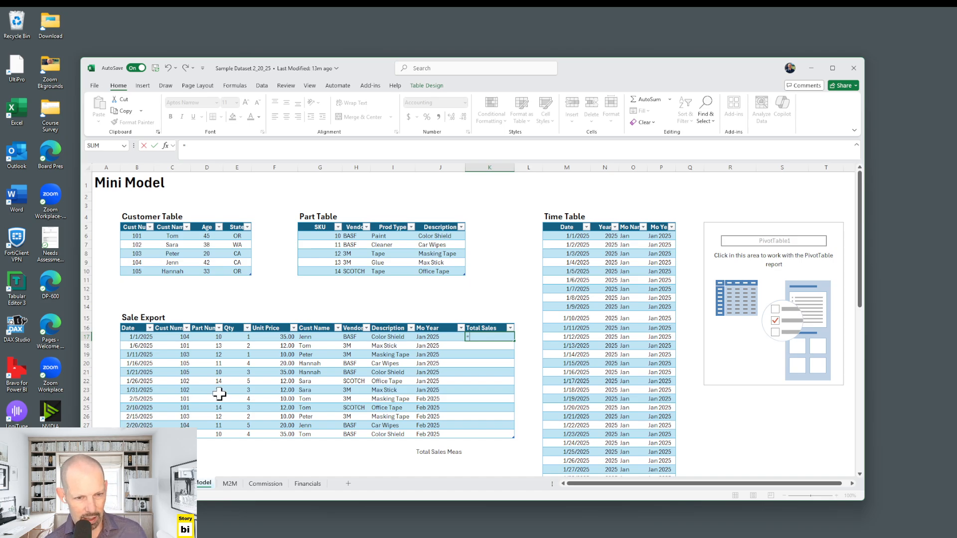
pyautogui.click(240, 337)
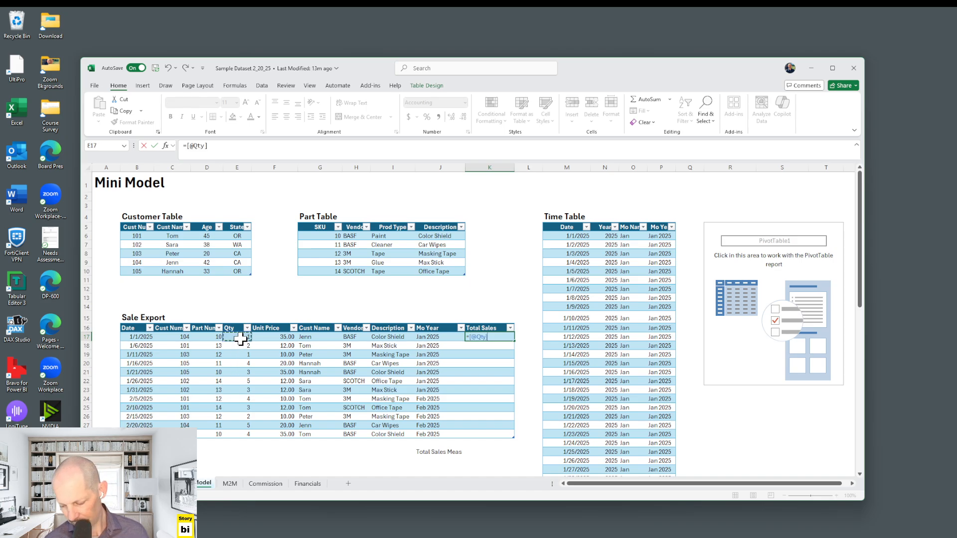
pyautogui.write('*')
pyautogui.click(263, 338)
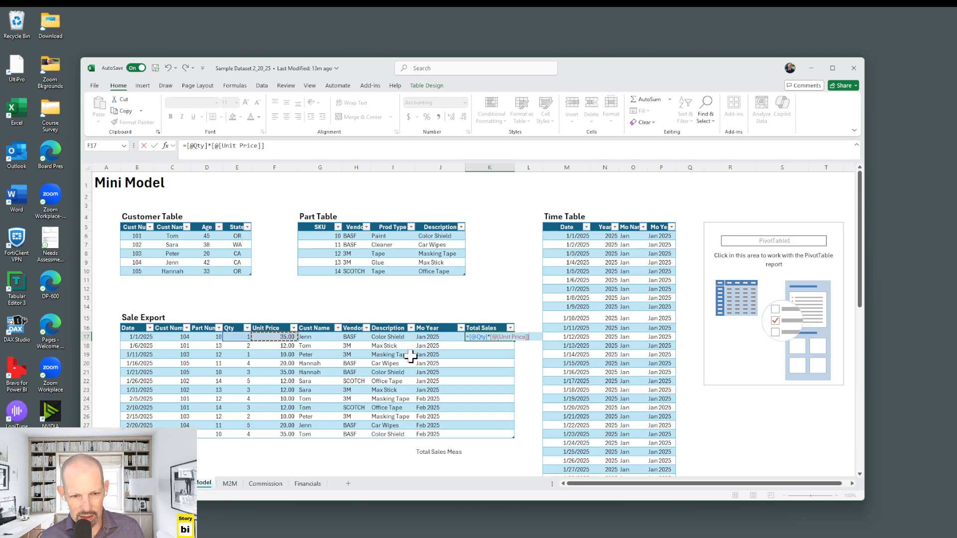
pyautogui.press('Return')
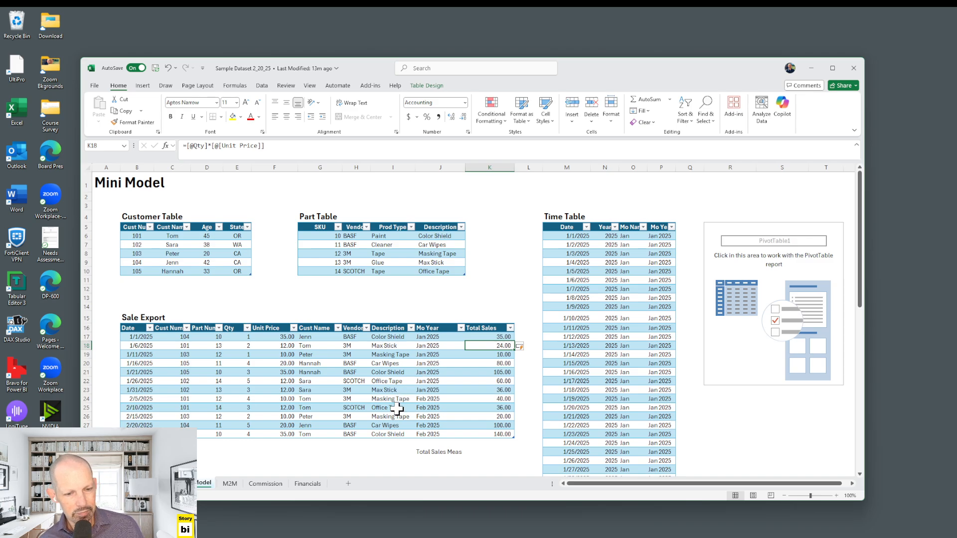
# Inspect the Total Sales formula row by row in the Sale Export table, checking the first row against its quantity.
pyautogui.moveTo(498, 354); pyautogui.dragTo(498, 391)
pyautogui.click(498, 371)
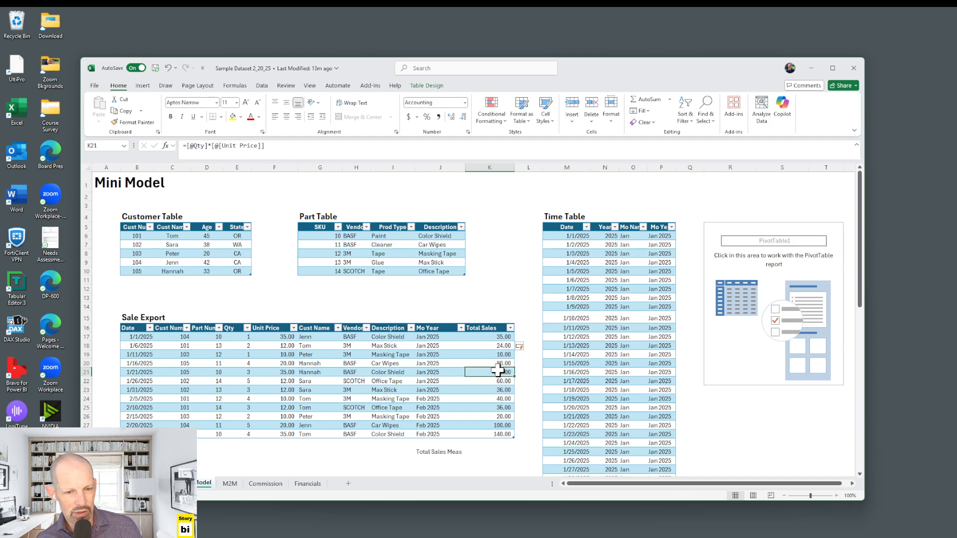
pyautogui.click(497, 338)
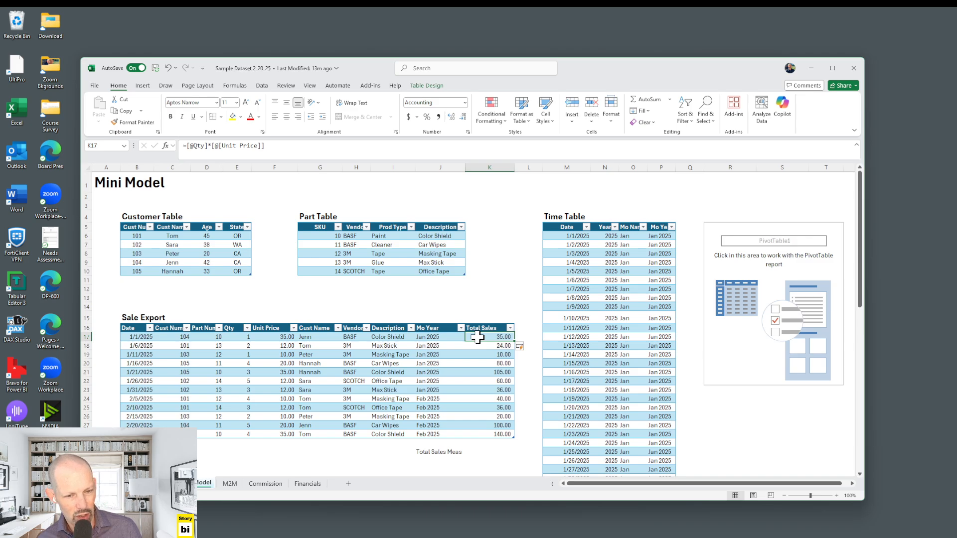
pyautogui.click(238, 339)
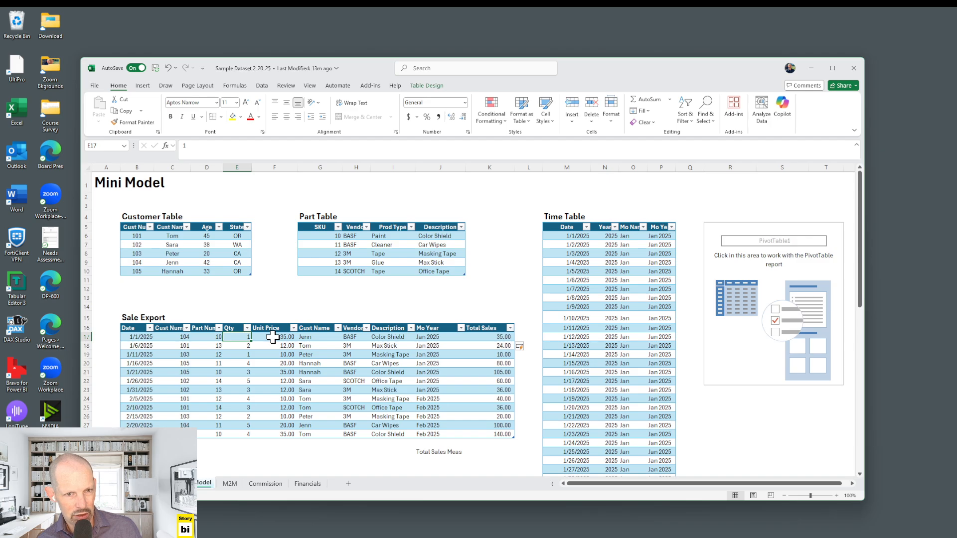
pyautogui.click(498, 338)
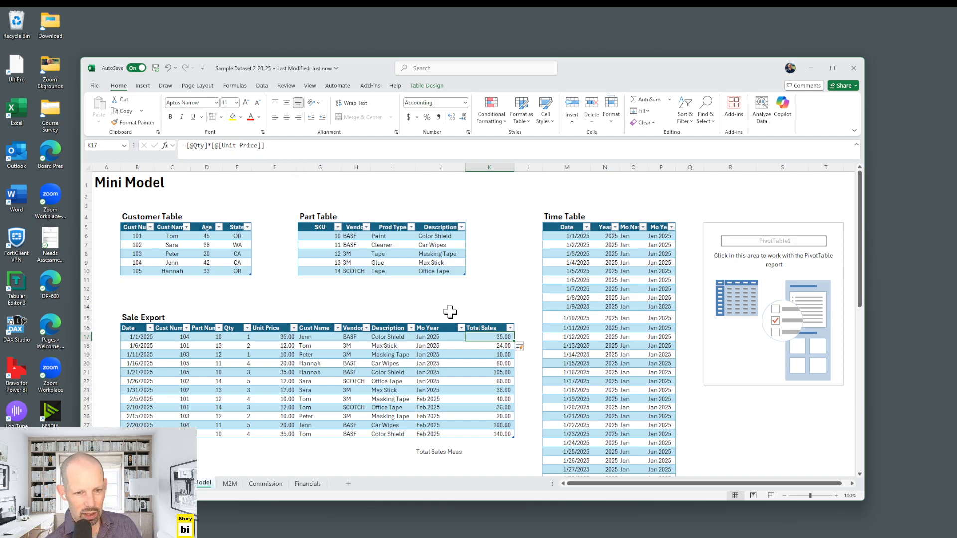
pyautogui.click(485, 357)
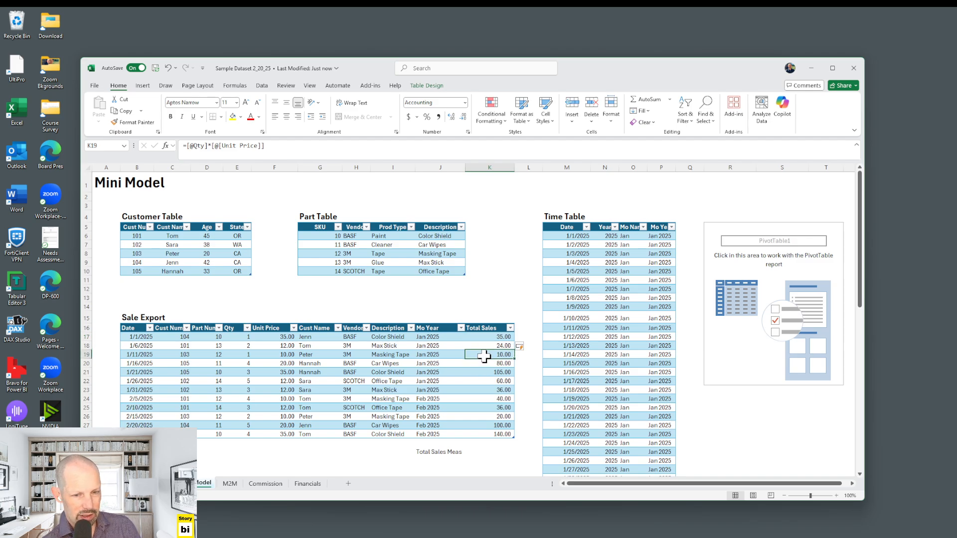
pyautogui.click(483, 364)
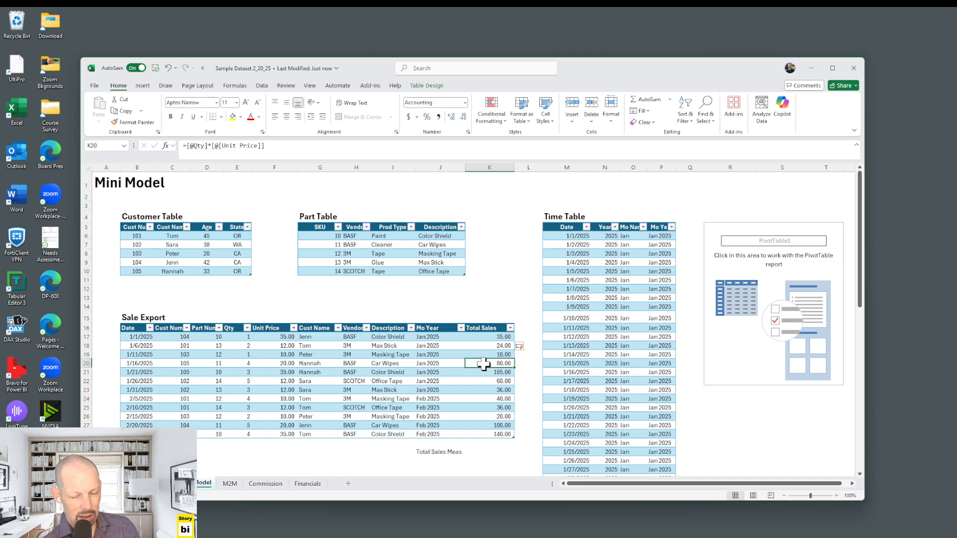
pyautogui.click(483, 375)
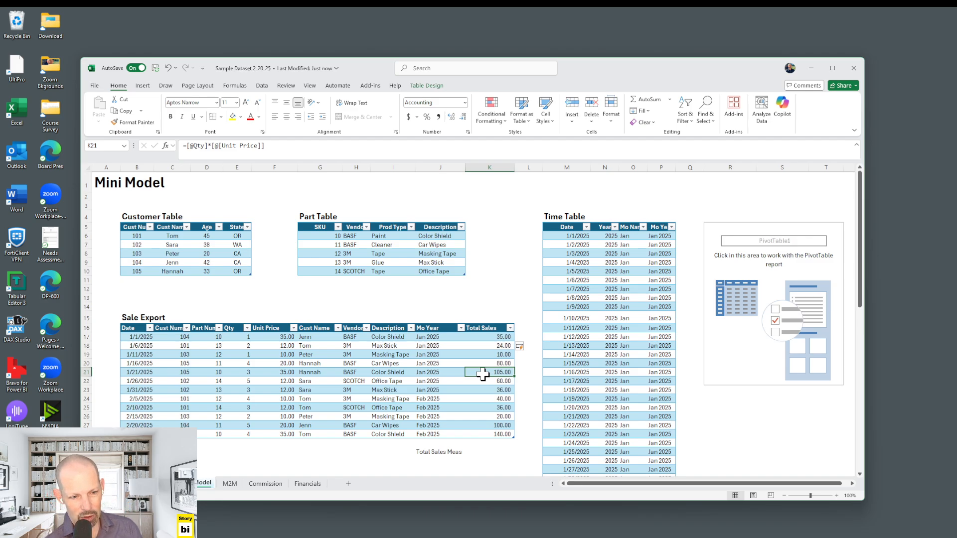
pyautogui.click(485, 338)
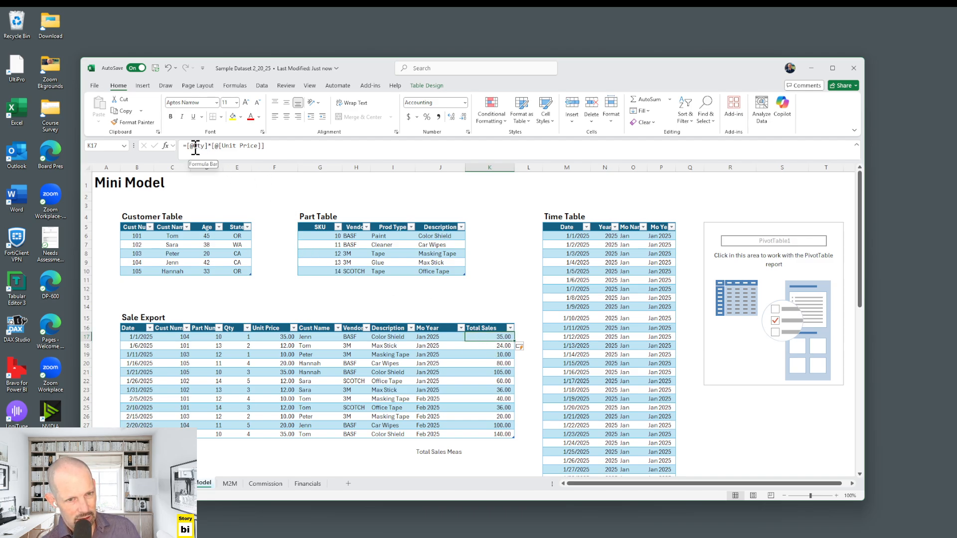
pyautogui.click(488, 347)
pyautogui.click(488, 354)
pyautogui.click(487, 363)
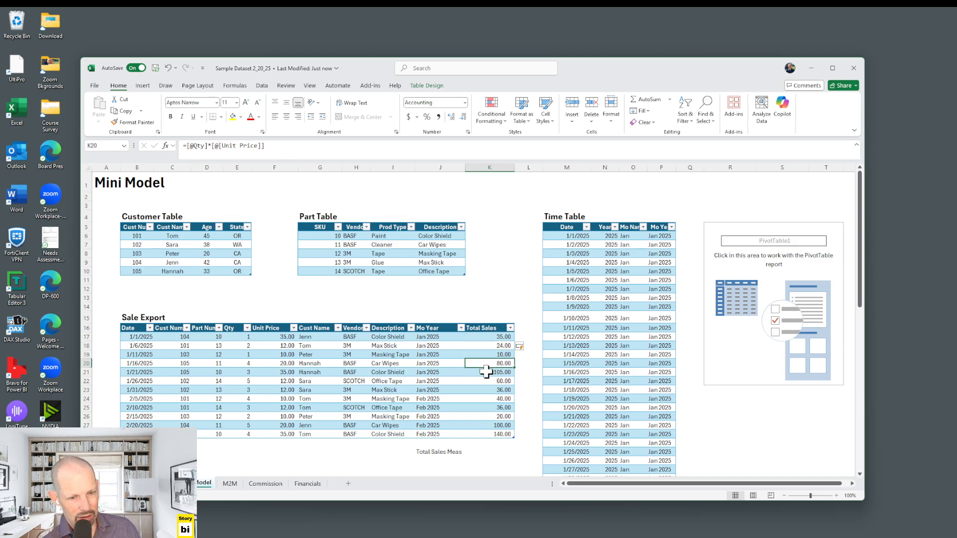
pyautogui.click(486, 372)
pyautogui.click(486, 381)
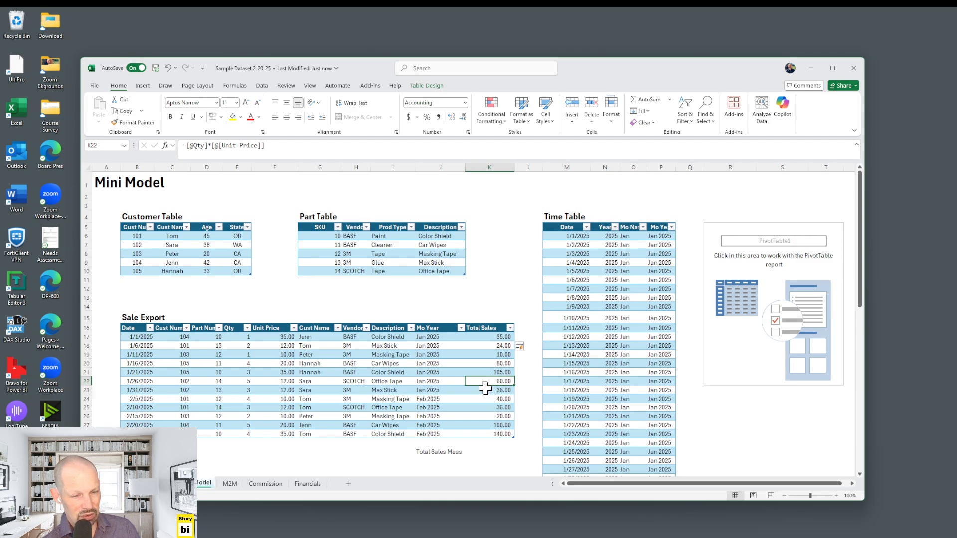
pyautogui.click(486, 389)
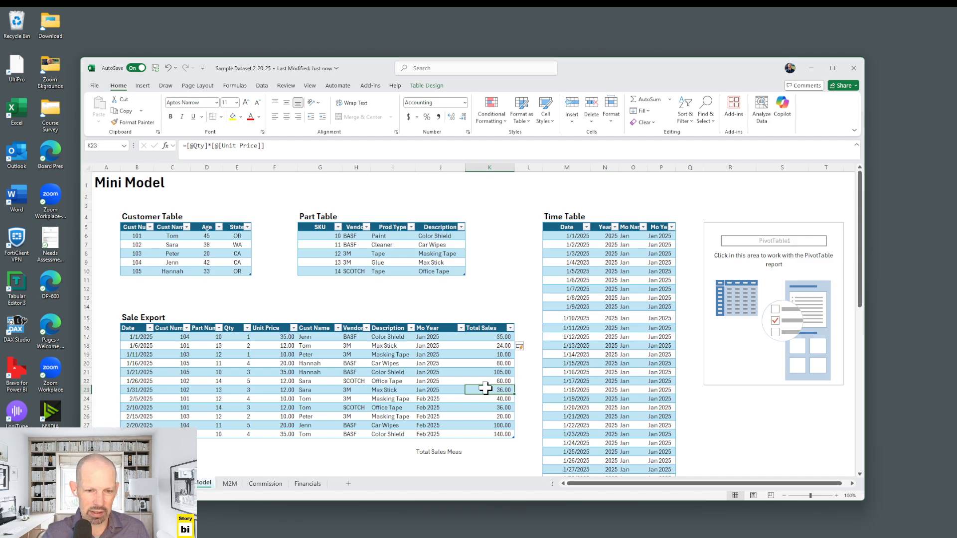
# Fill the first row's Total Sales formula down through the last row of the Sale Export table.
pyautogui.moveTo(488, 337); pyautogui.dragTo(484, 440)
pyautogui.moveTo(484, 435); pyautogui.dragTo(484, 435)
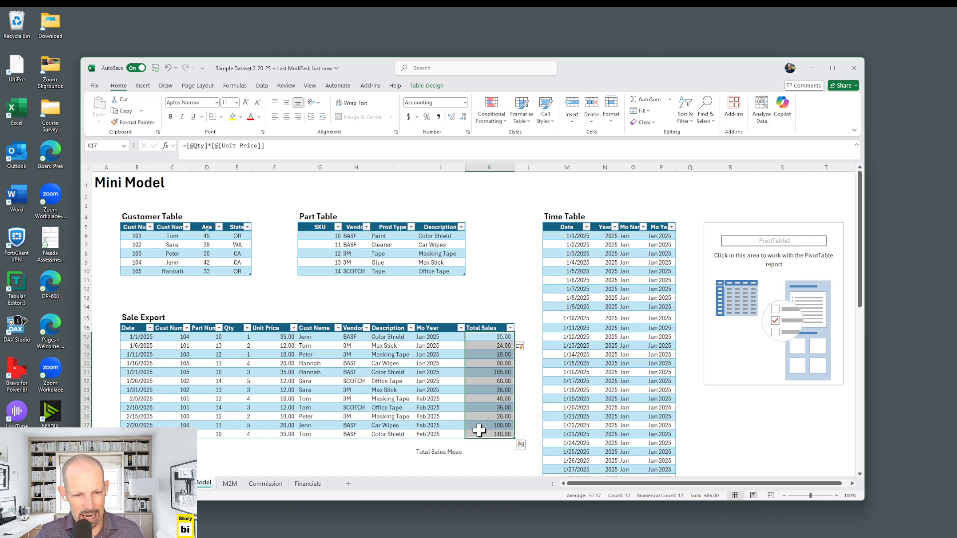
pyautogui.click(494, 340)
pyautogui.doubleClick(514, 342)
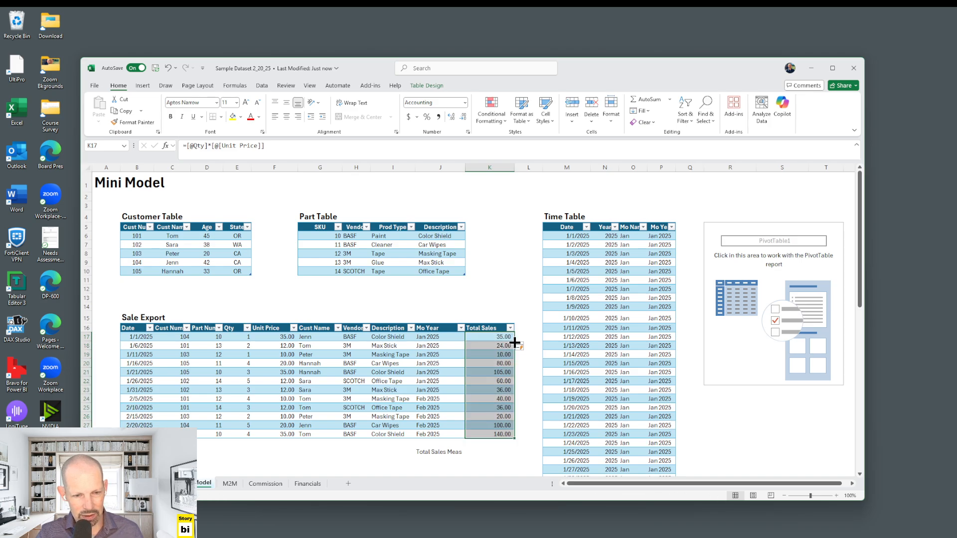
pyautogui.click(495, 391)
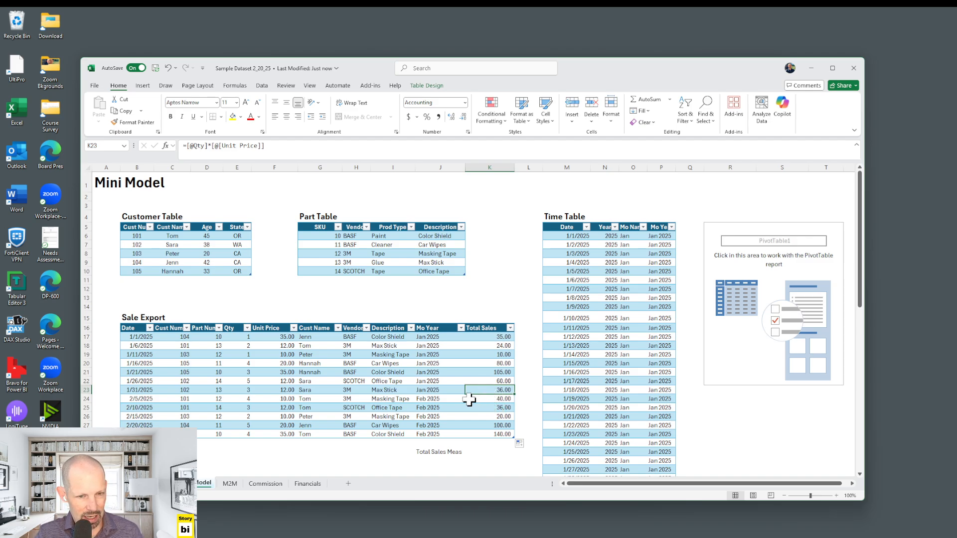
# Examine the Mo Year lookup formula, the unit prices and descriptions, and the Total Sales values in the Sale Export table.
pyautogui.click(428, 363)
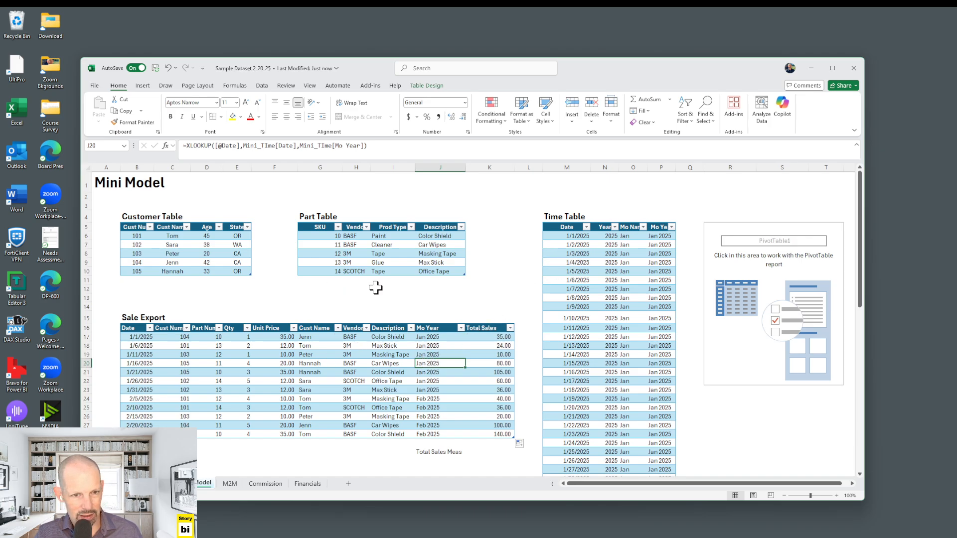
pyautogui.moveTo(183, 149); pyautogui.dragTo(388, 149)
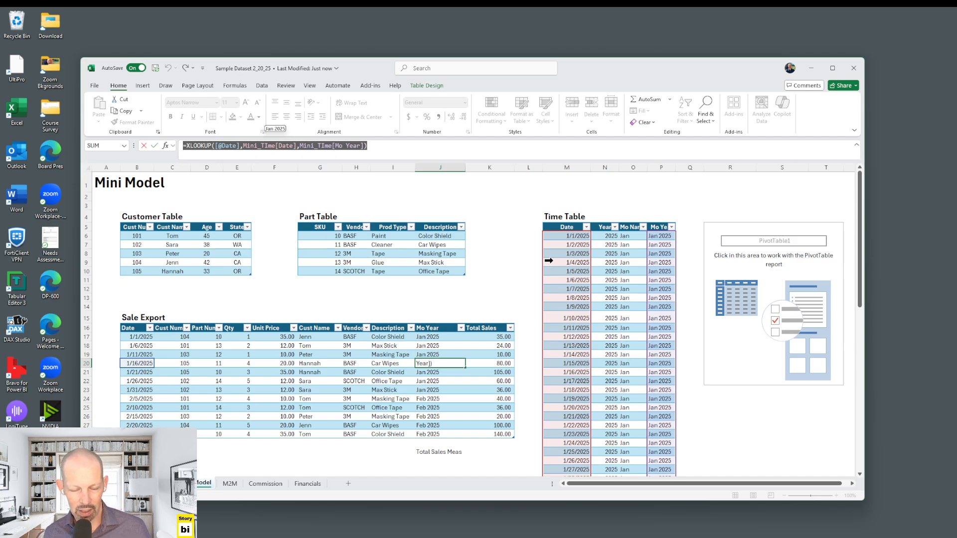
pyautogui.press('Escape')
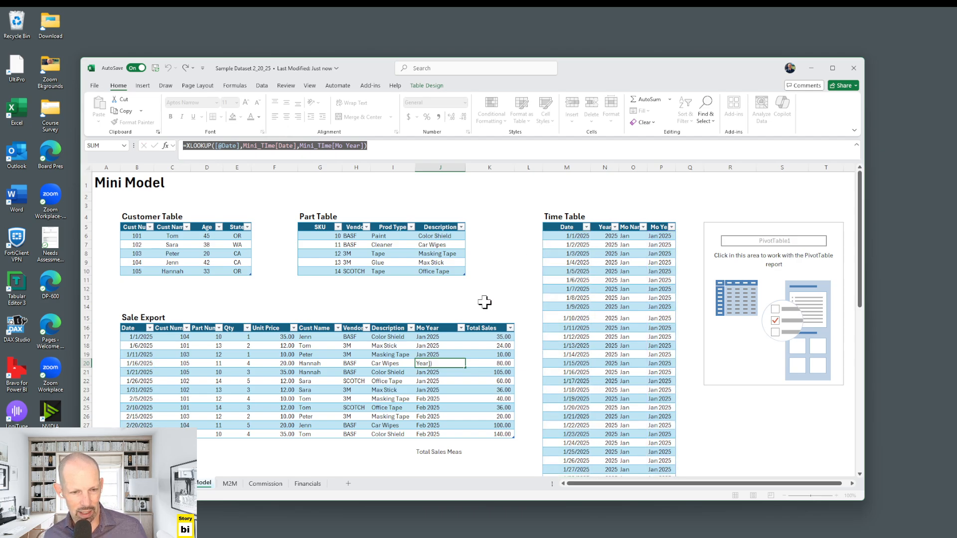
pyautogui.click(426, 353)
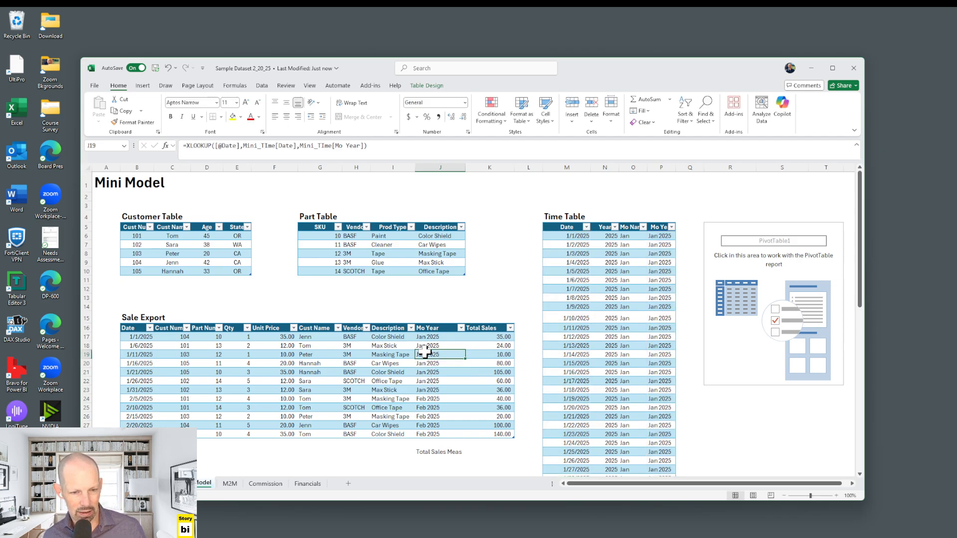
pyautogui.click(295, 371)
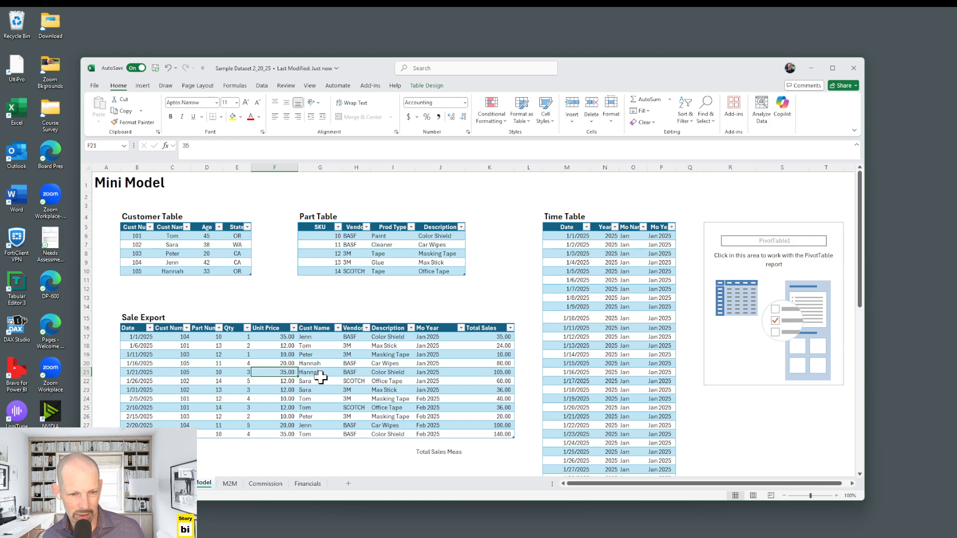
pyautogui.click(394, 369)
pyautogui.click(476, 371)
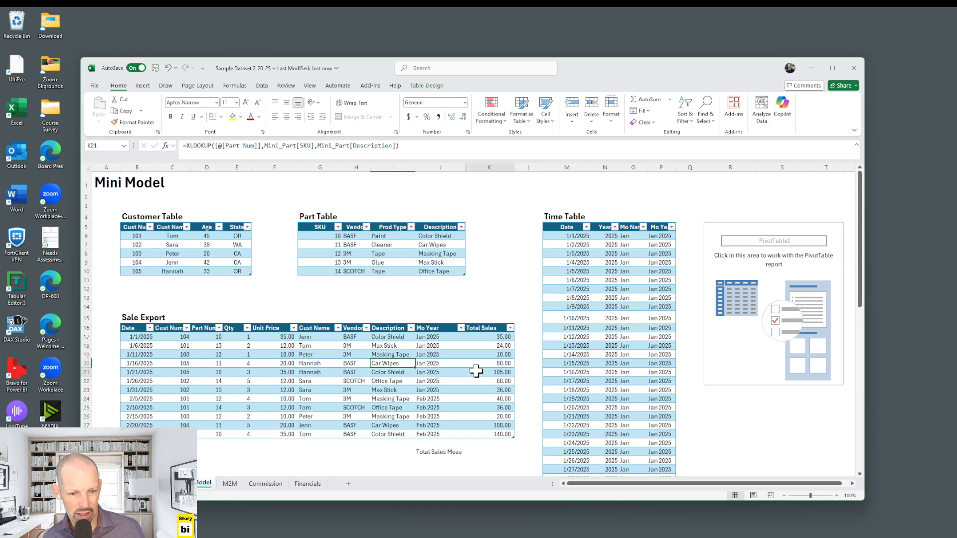
pyautogui.click(287, 381)
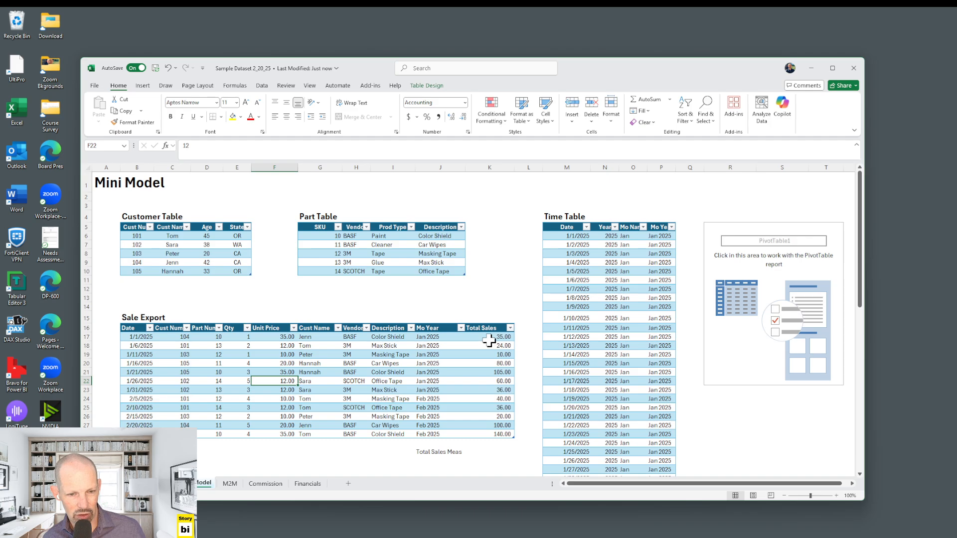
pyautogui.moveTo(489, 340); pyautogui.dragTo(487, 435)
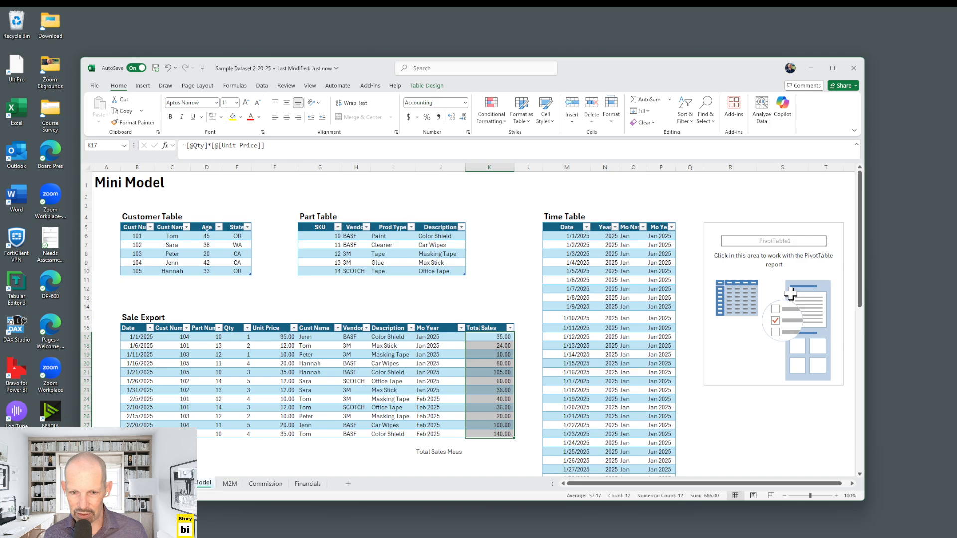
# Build the empty PivotTable beside the Time Table with Vendor and Description as rows and Total Sales summed as values.
pyautogui.click(785, 264)
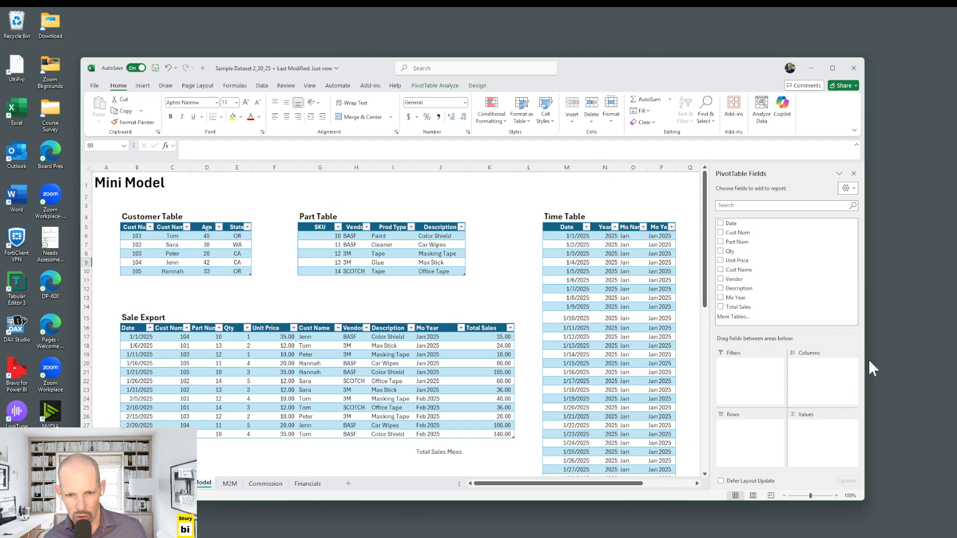
pyautogui.moveTo(864, 360); pyautogui.dragTo(928, 356)
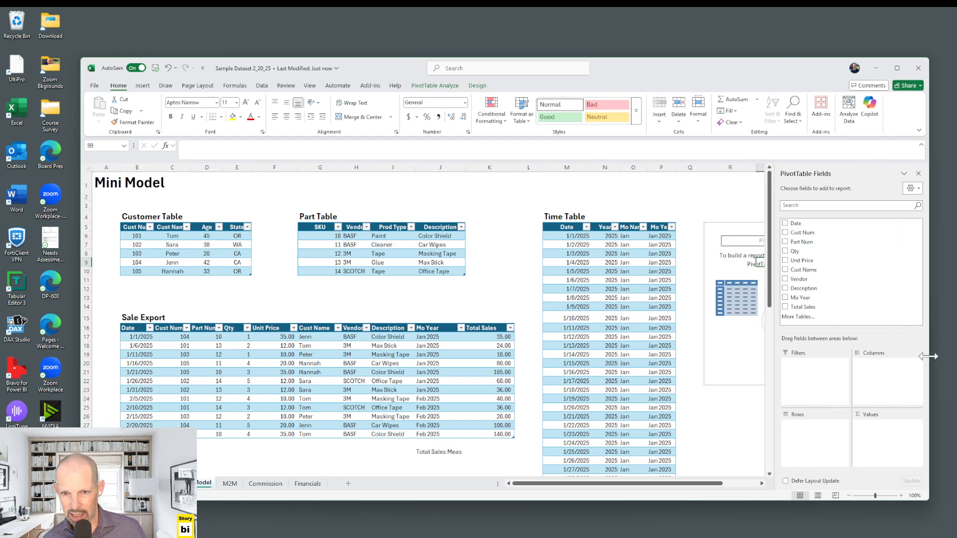
pyautogui.moveTo(660, 495); pyautogui.dragTo(685, 486)
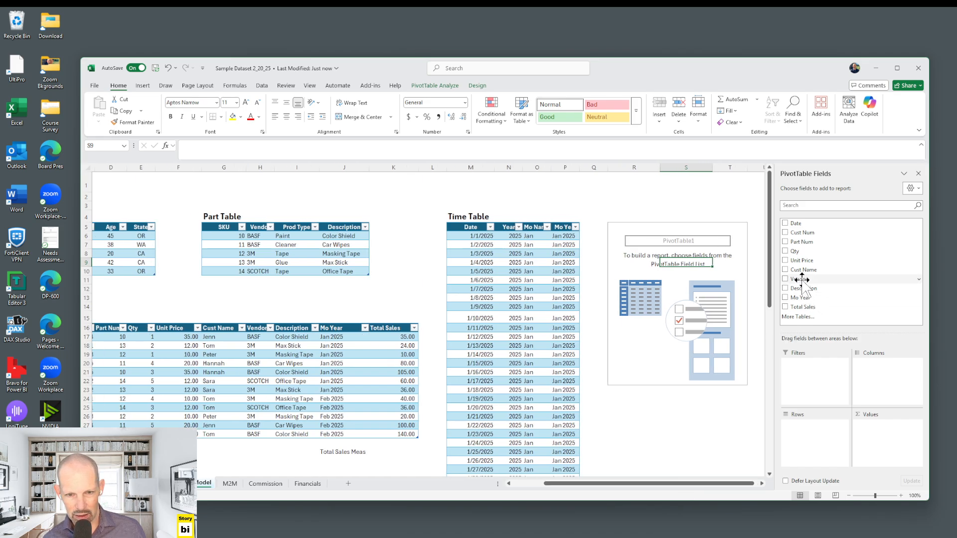
pyautogui.moveTo(797, 279); pyautogui.dragTo(792, 427)
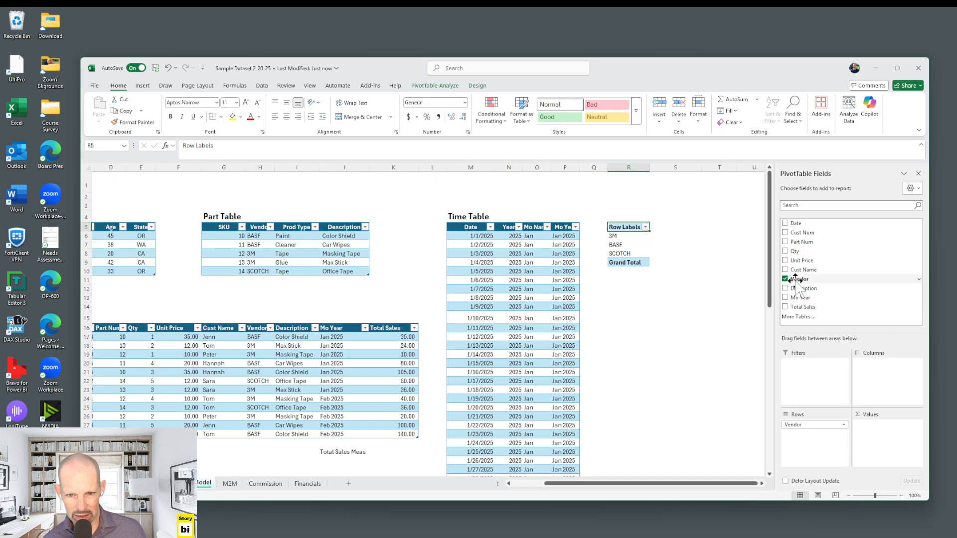
pyautogui.moveTo(796, 290); pyautogui.dragTo(811, 435)
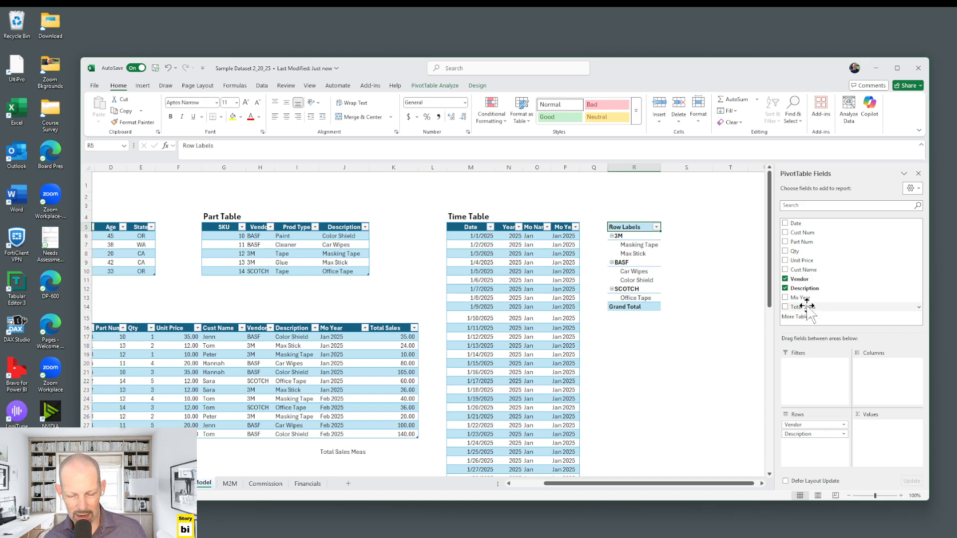
pyautogui.moveTo(808, 306); pyautogui.dragTo(874, 434)
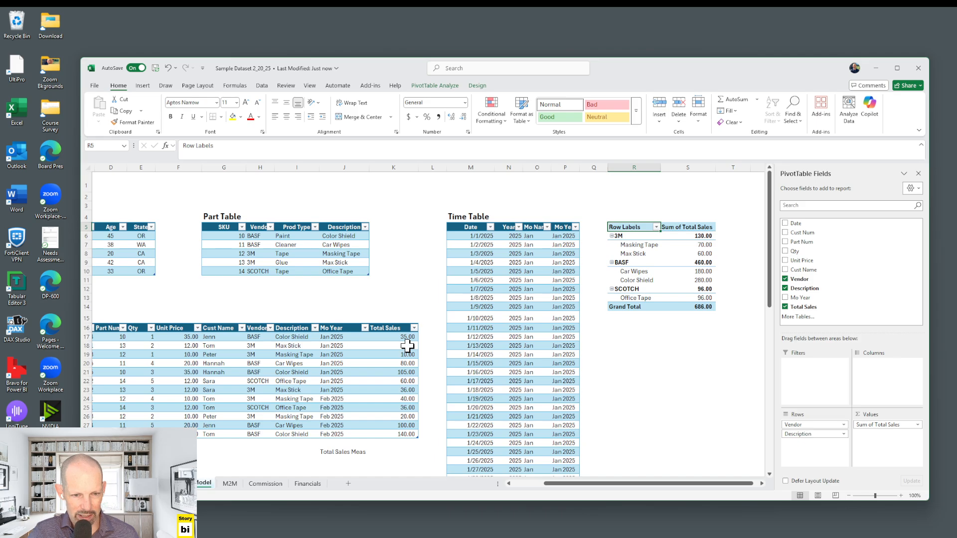
# Enter =SUM(Mini_Sales_Fact[Total Sales]) in the cell beside the Total Sales Meas label, accepting the replacement of existing data.
pyautogui.moveTo(409, 345); pyautogui.dragTo(408, 424)
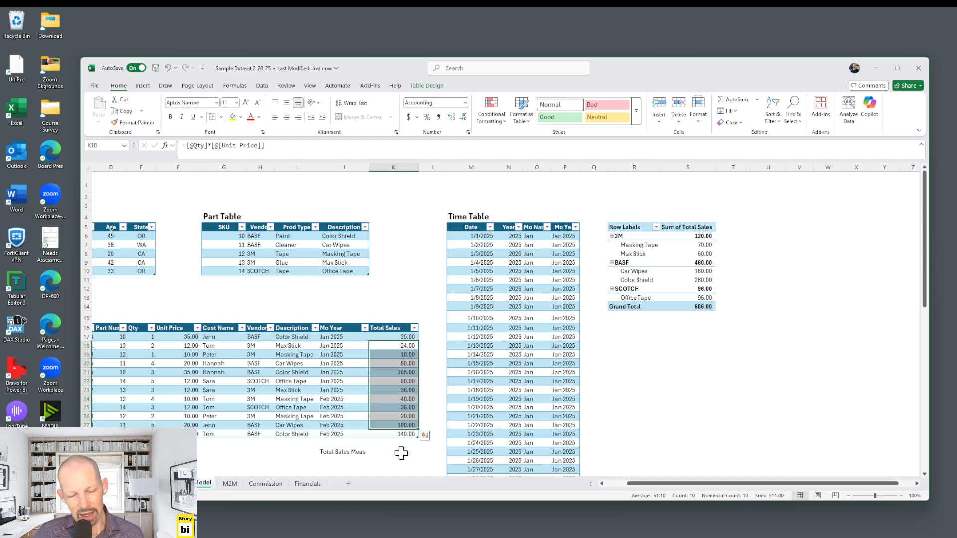
pyautogui.click(401, 452)
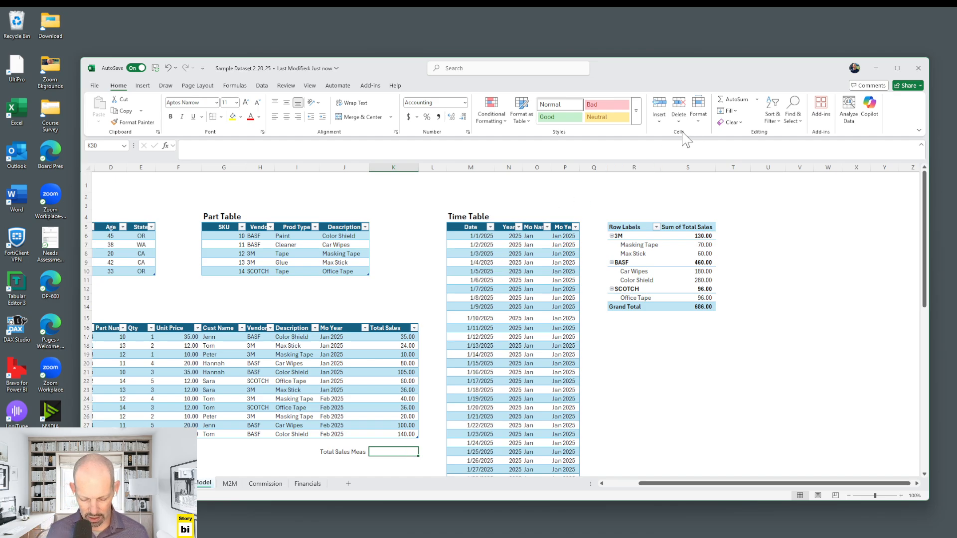
pyautogui.write('=SUM(')
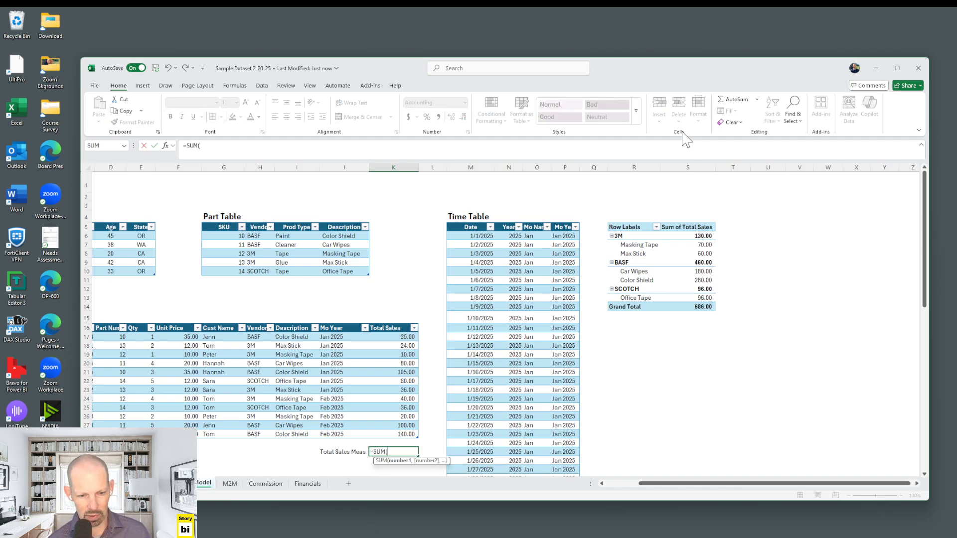
pyautogui.moveTo(387, 337); pyautogui.dragTo(388, 452)
pyautogui.press('Return')
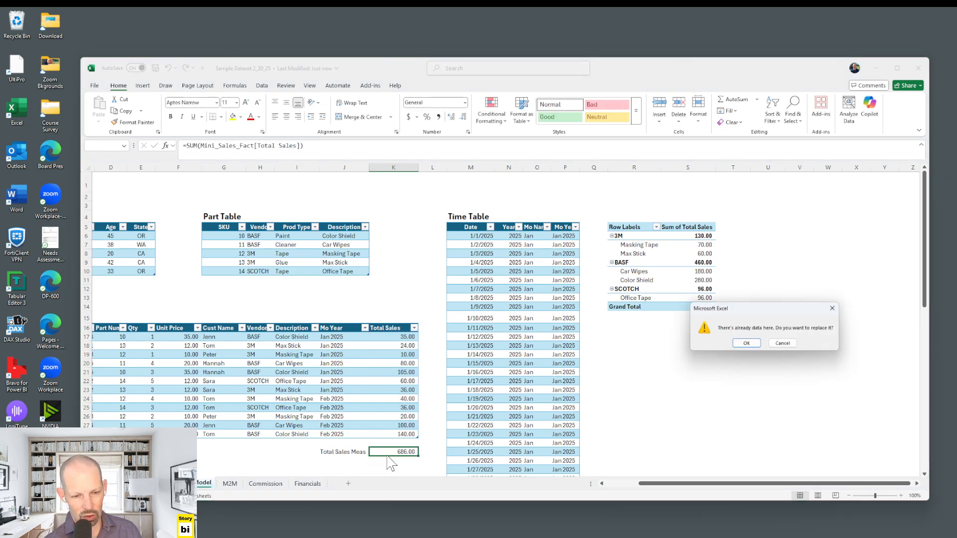
pyautogui.click(747, 343)
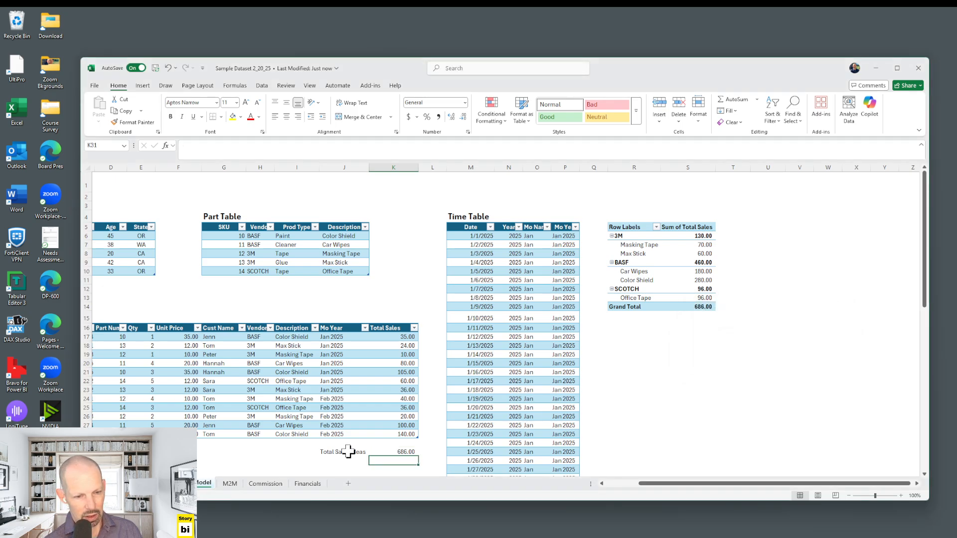
# Fill the Total Sales Meas label and its value cell with yellow and make the value bold.
pyautogui.click(333, 451)
pyautogui.moveTo(334, 452); pyautogui.dragTo(397, 451)
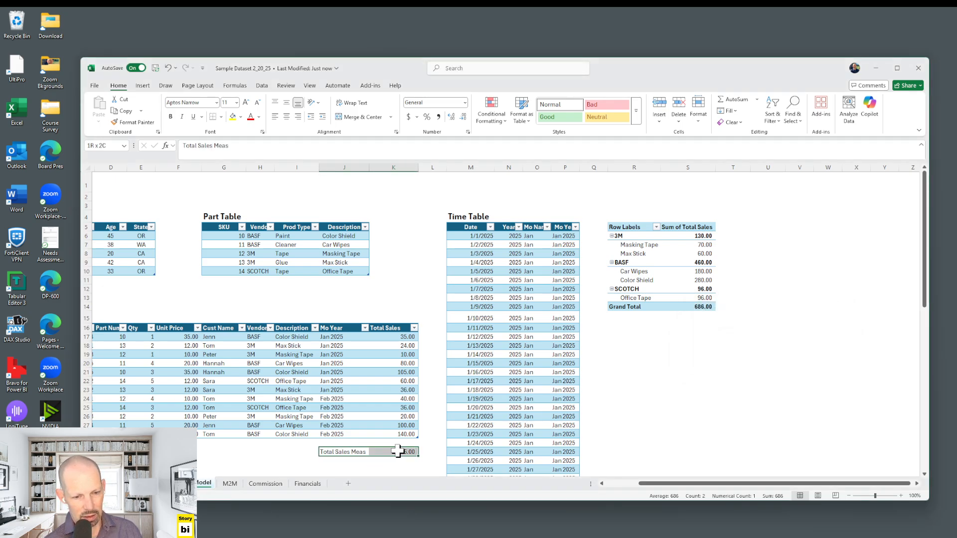
pyautogui.click(233, 117)
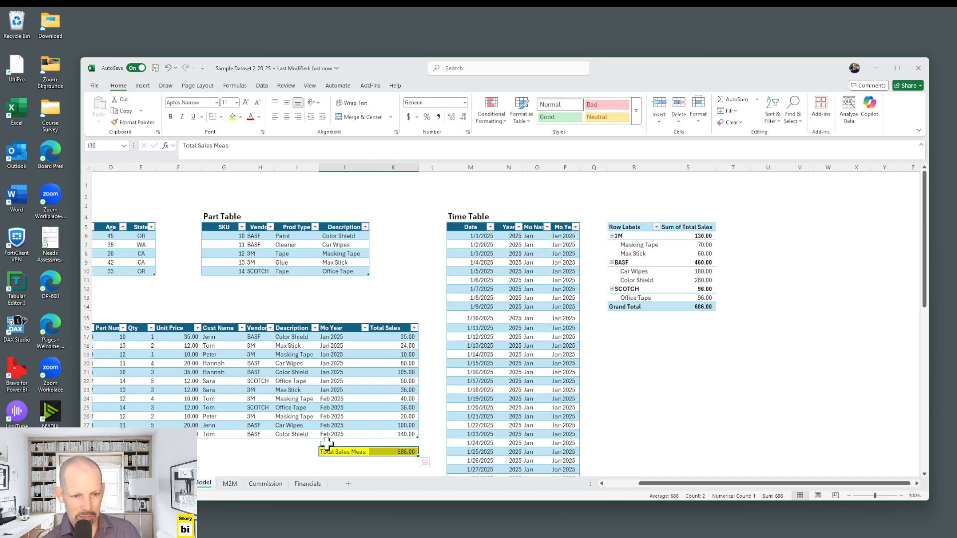
pyautogui.click(396, 451)
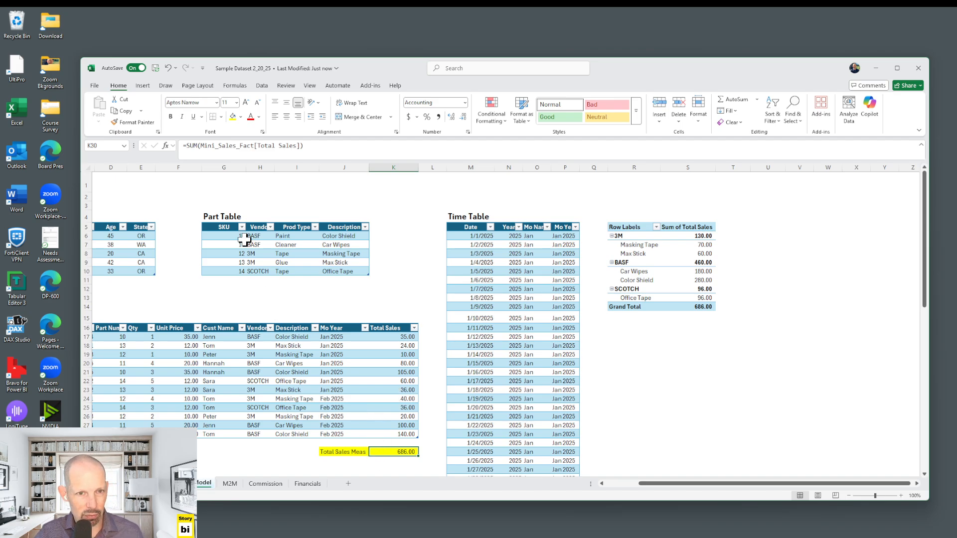
pyautogui.click(171, 117)
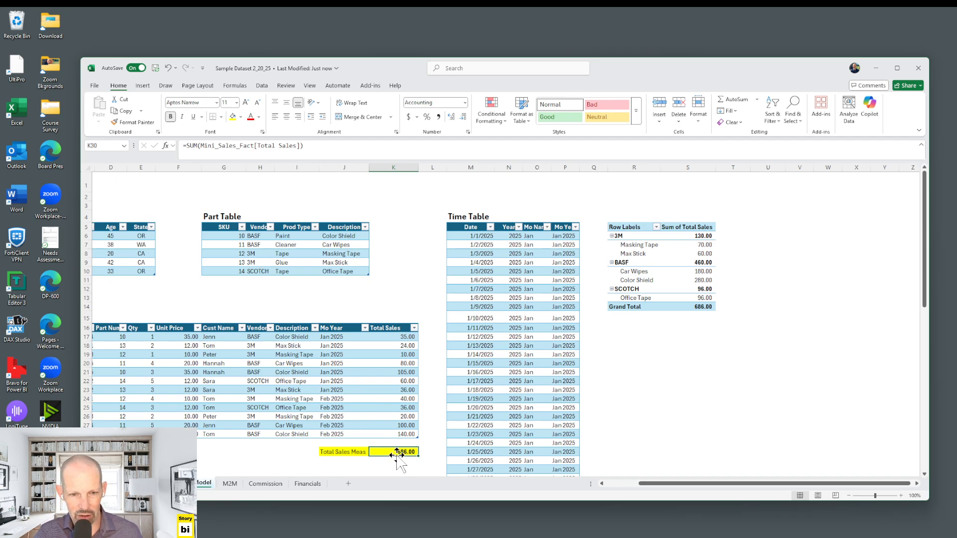
# Add the Mo Year field to the PivotTable's columns.
pyautogui.click(670, 279)
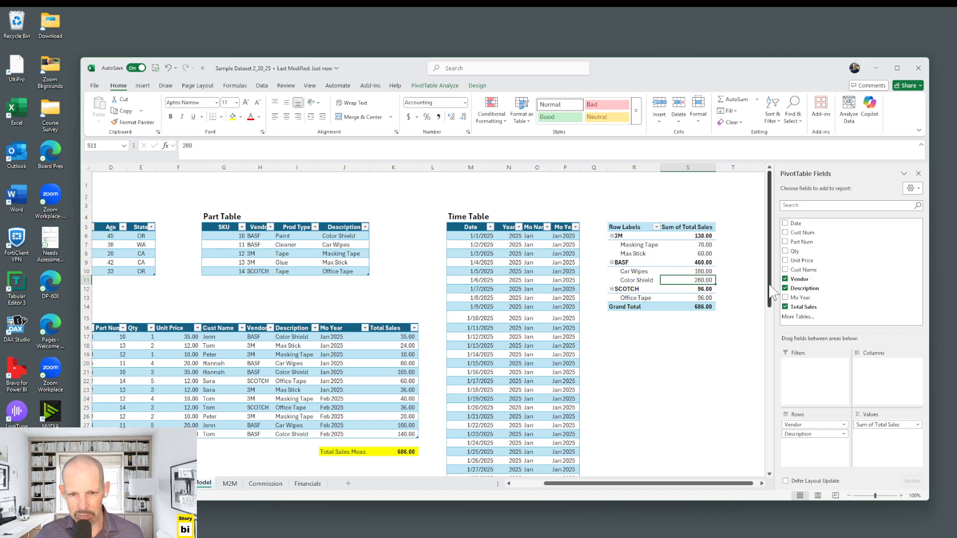
pyautogui.moveTo(796, 299); pyautogui.dragTo(874, 371)
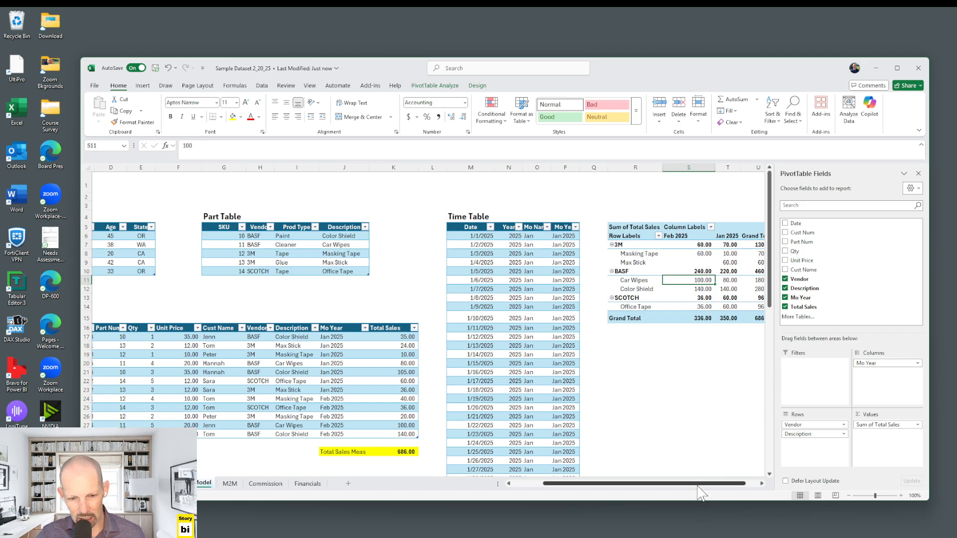
pyautogui.moveTo(699, 484); pyautogui.dragTo(735, 493)
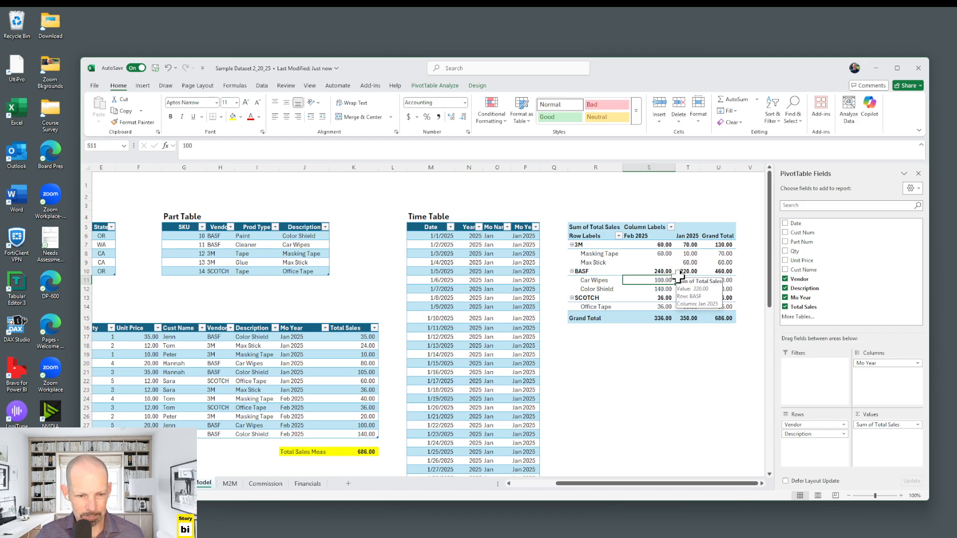
# Compare the Sale Export table's row-level Total Sales amounts with the PivotTable's sums by vendor, description and month.
pyautogui.moveTo(679, 275)
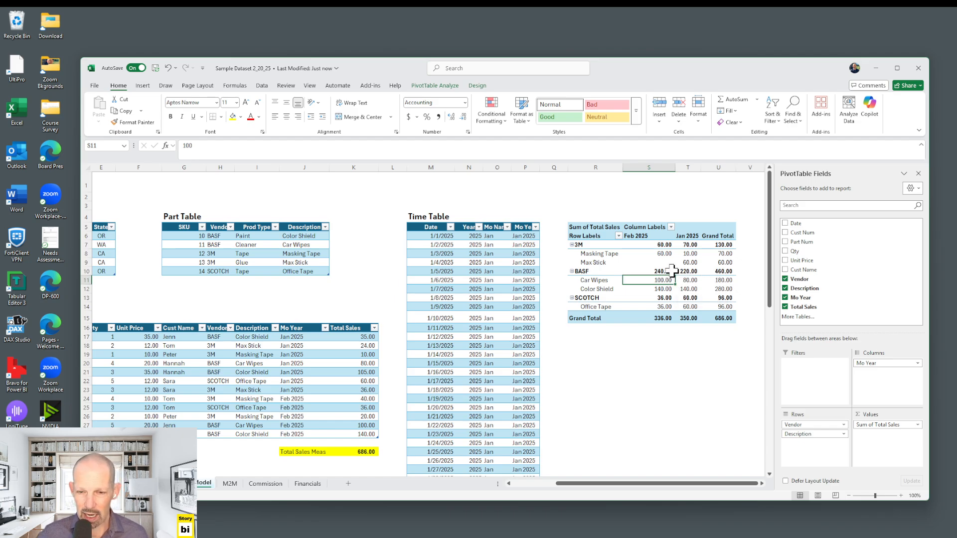
pyautogui.click(343, 364)
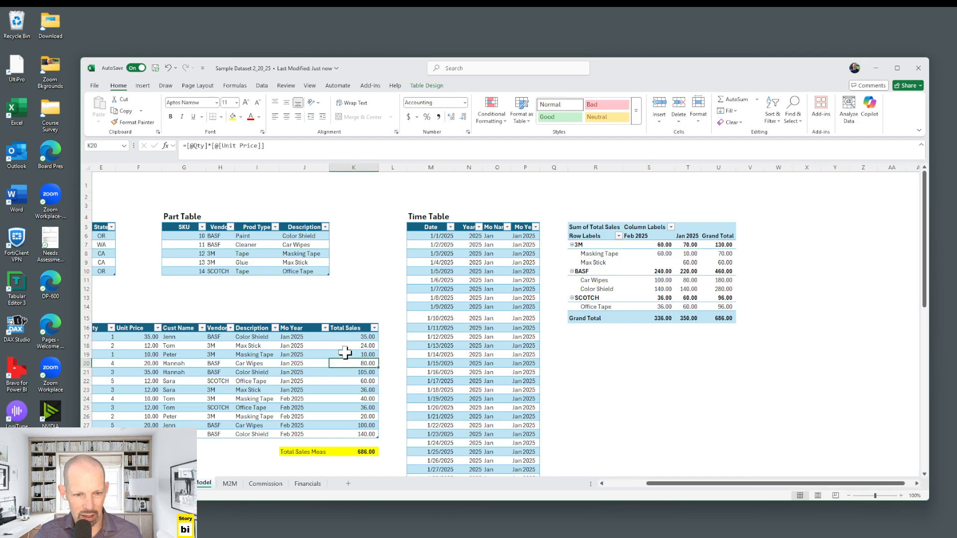
pyautogui.moveTo(346, 348); pyautogui.dragTo(348, 418)
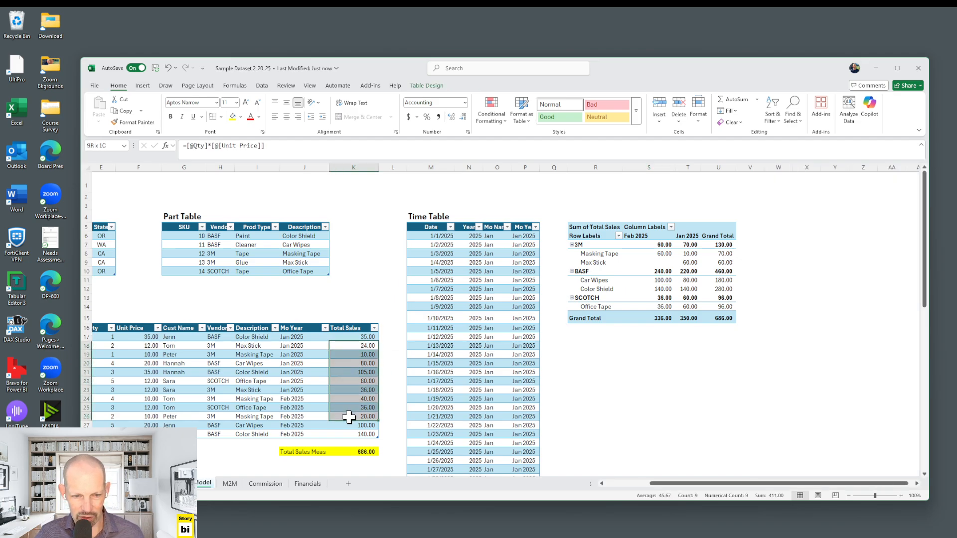
pyautogui.moveTo(349, 417); pyautogui.dragTo(349, 416)
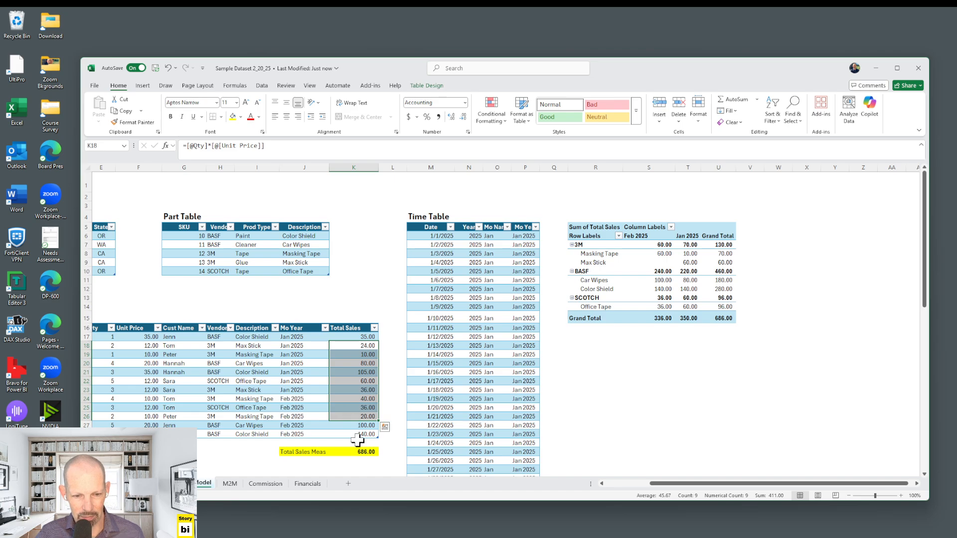
pyautogui.click(693, 280)
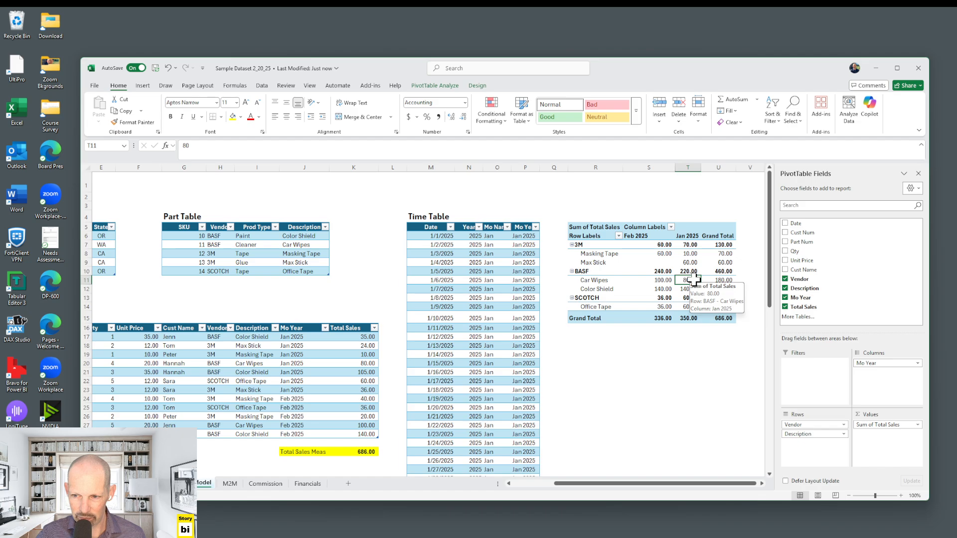
pyautogui.click(595, 262)
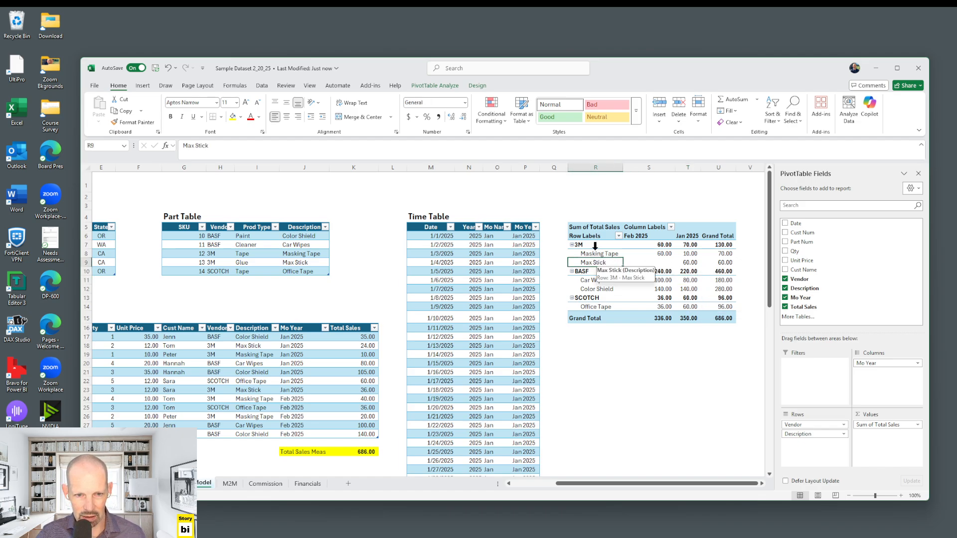
pyautogui.click(591, 244)
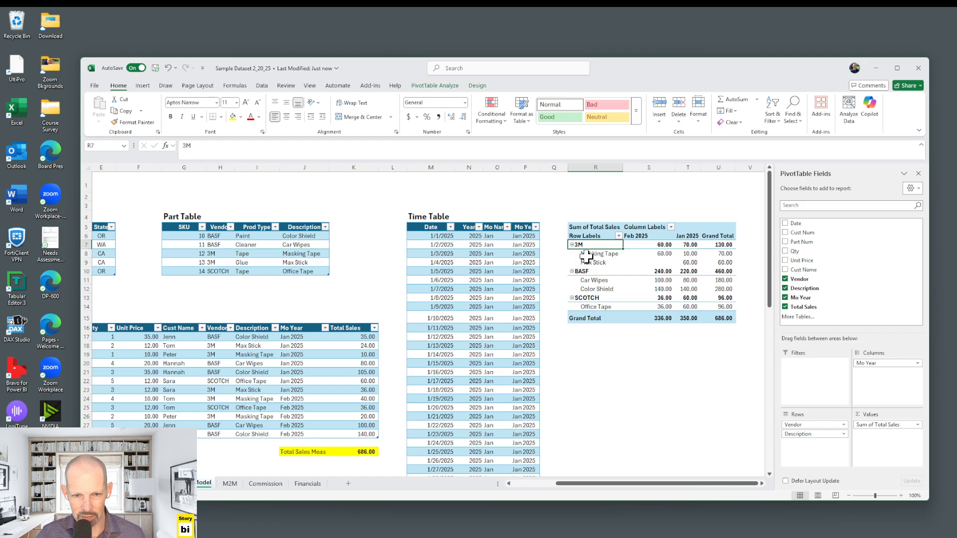
pyautogui.click(689, 262)
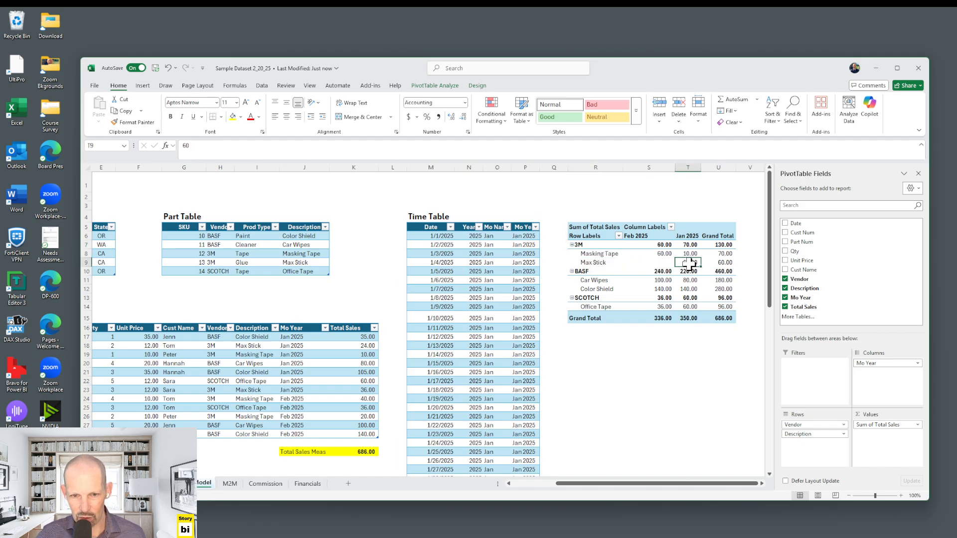
pyautogui.click(686, 289)
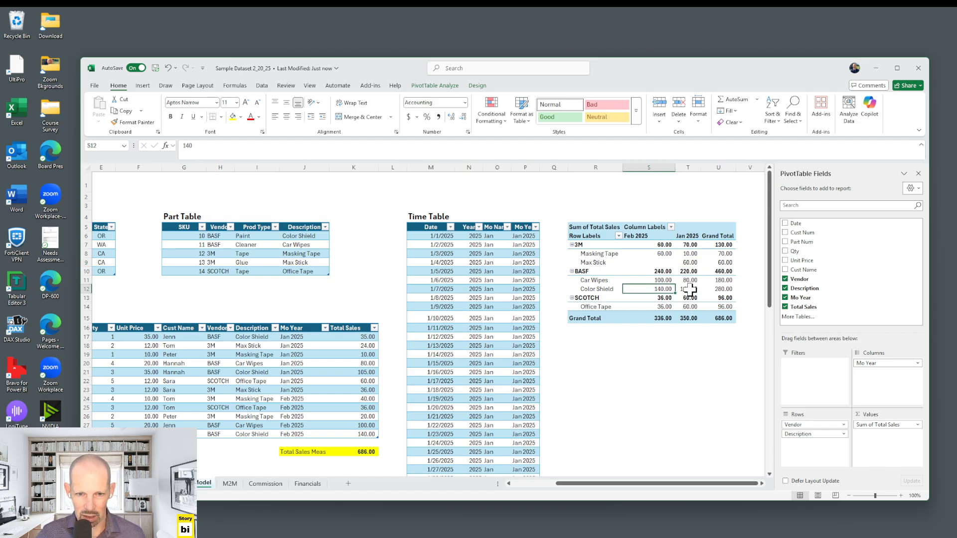
# Compare the PivotTable's monthly sums for Car Wipes and Color Shield with the row-level Color Shield amount in the Sale Export table.
pyautogui.click(686, 280)
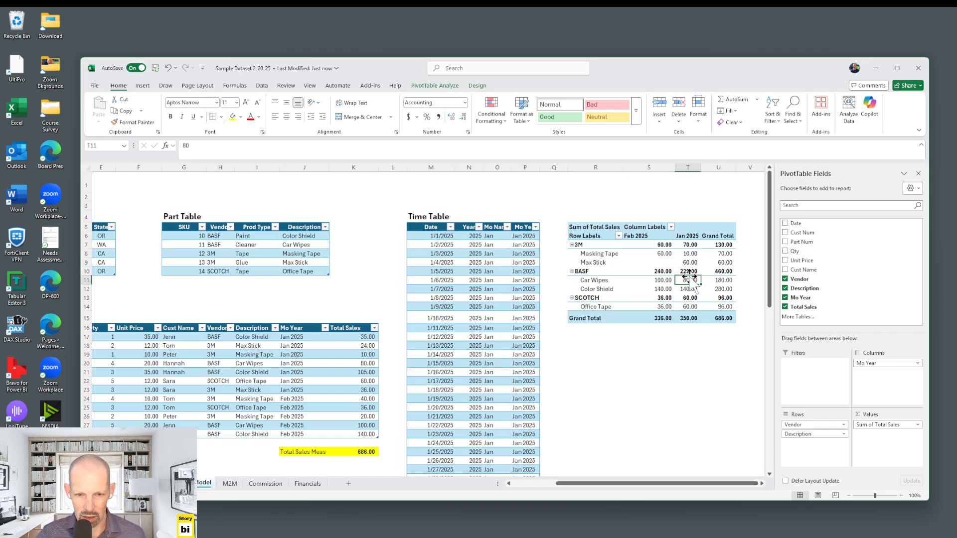
pyautogui.click(665, 280)
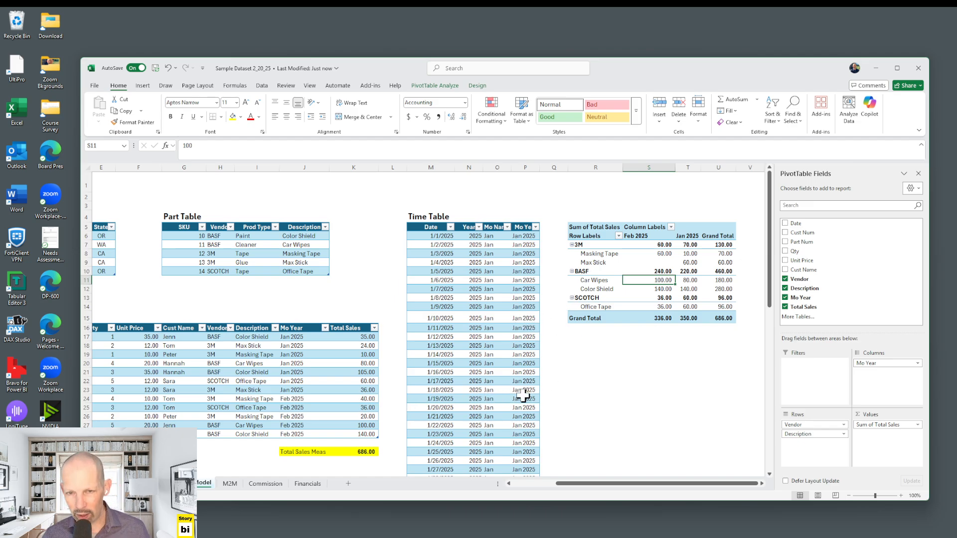
pyautogui.click(687, 336)
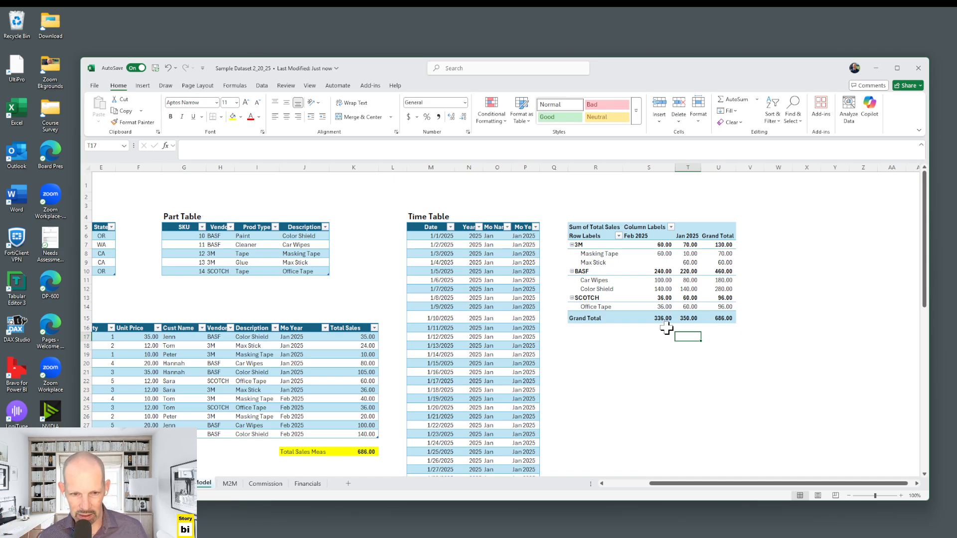
pyautogui.click(688, 290)
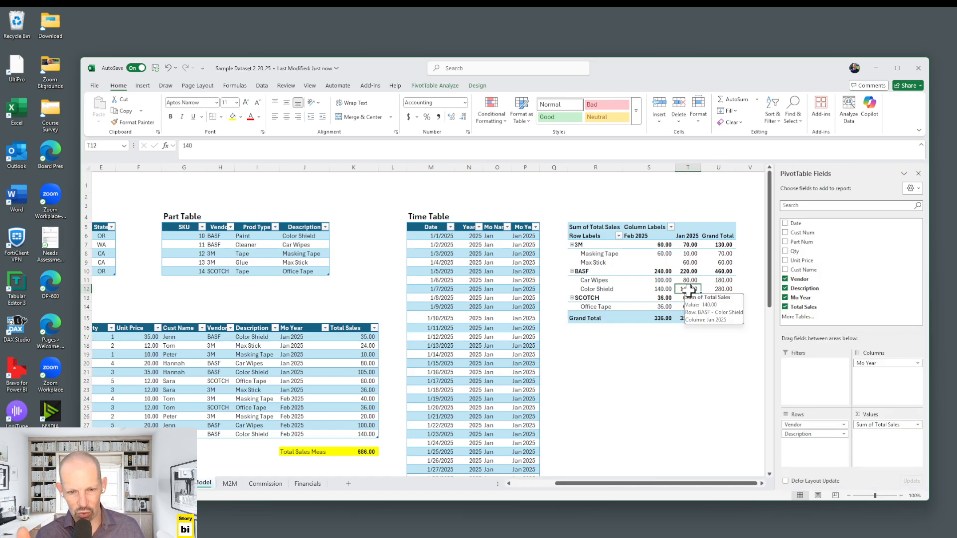
pyautogui.click(373, 374)
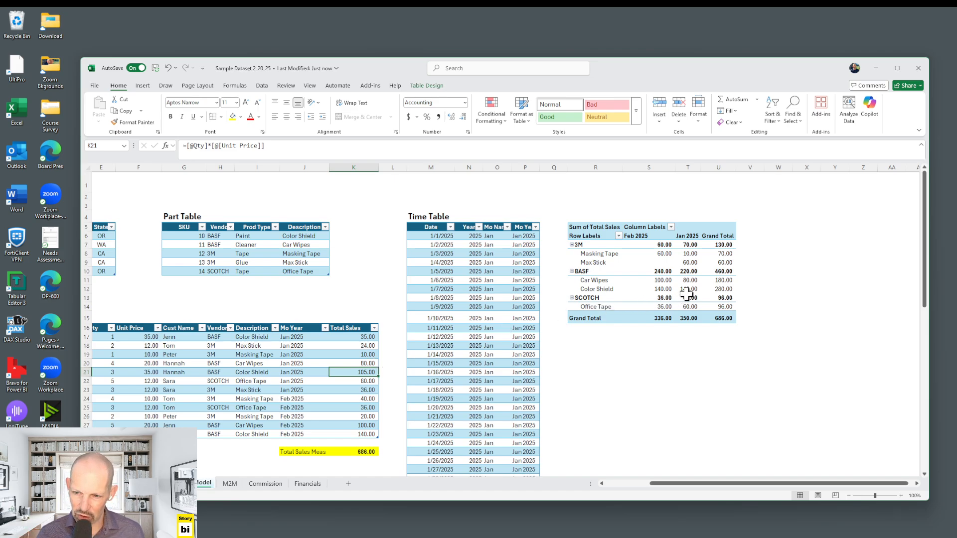
pyautogui.moveTo(686, 295)
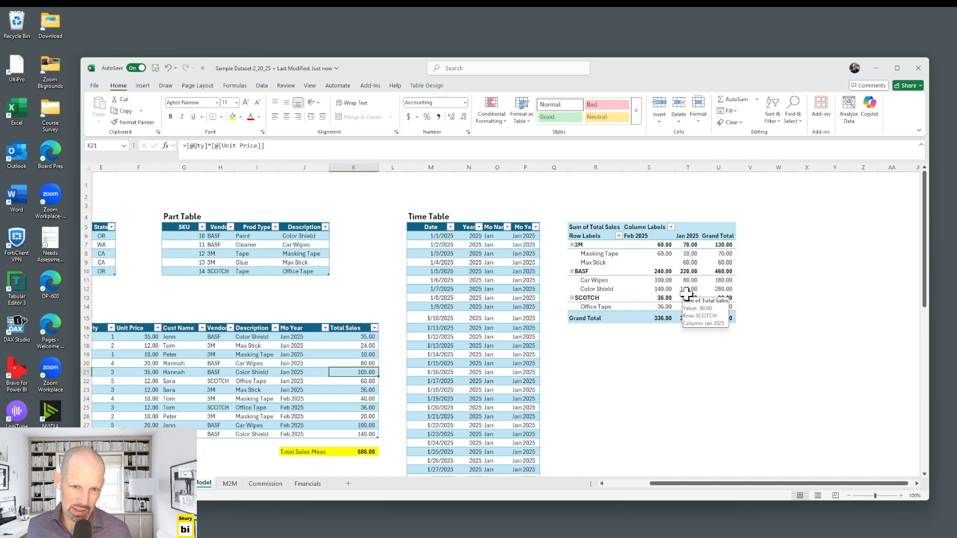
pyautogui.click(607, 364)
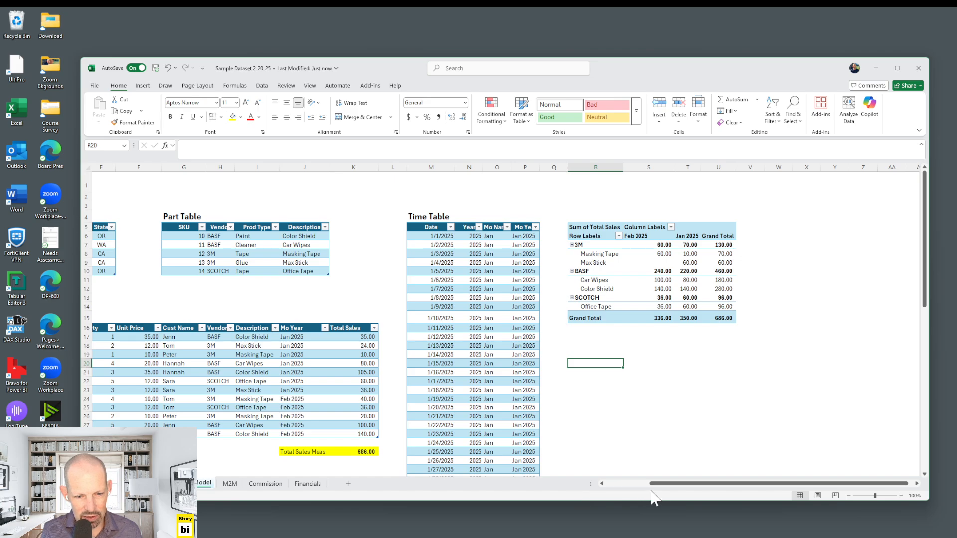
# Save the Sample Dataset workbook and close it.
pyautogui.hscroll(-3, 670, 486)
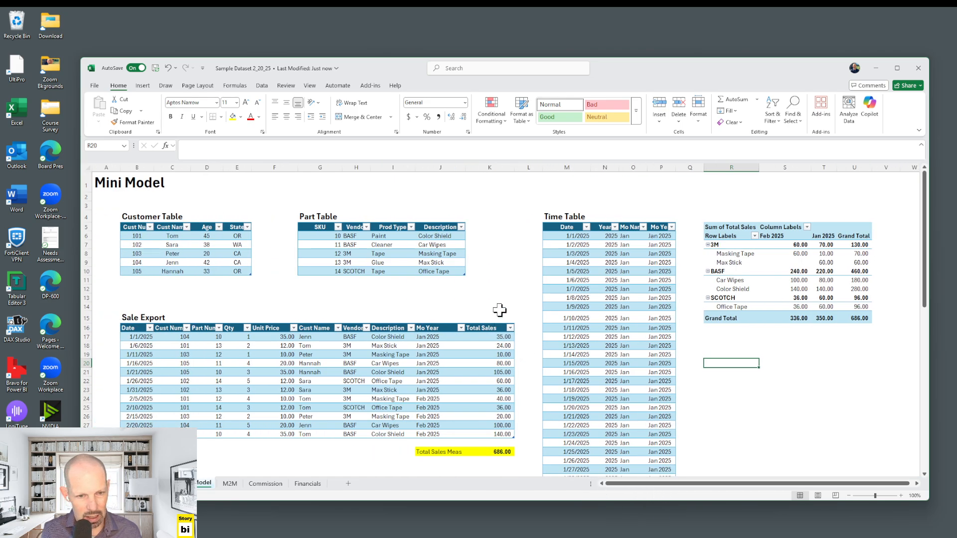
pyautogui.click(156, 68)
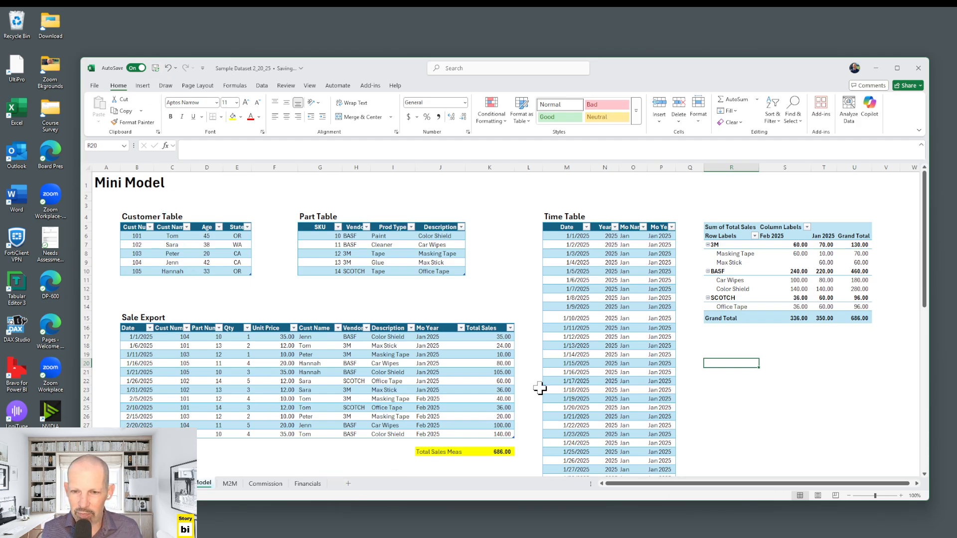
pyautogui.click(921, 70)
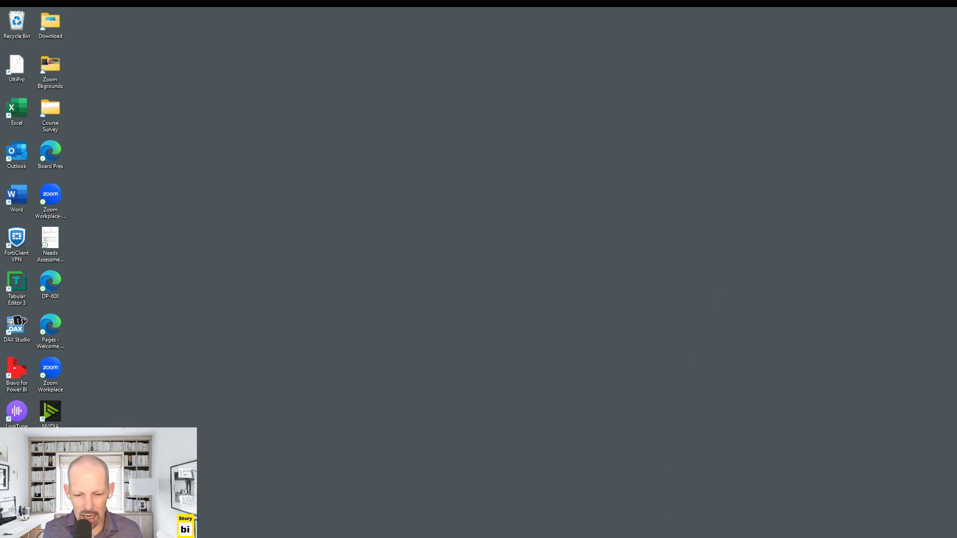
# Switch to Power BI Desktop and examine the relationships between Mini_Sales_Fact and the Mini_Part, Mini_Cust and Mini_Time tables.
pyautogui.hotkey('alt', 'Tab')
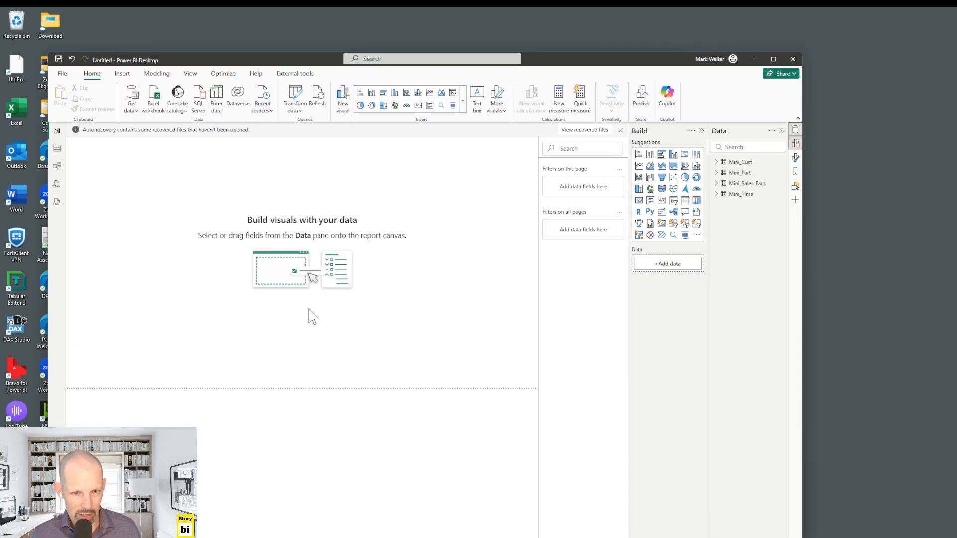
pyautogui.click(57, 166)
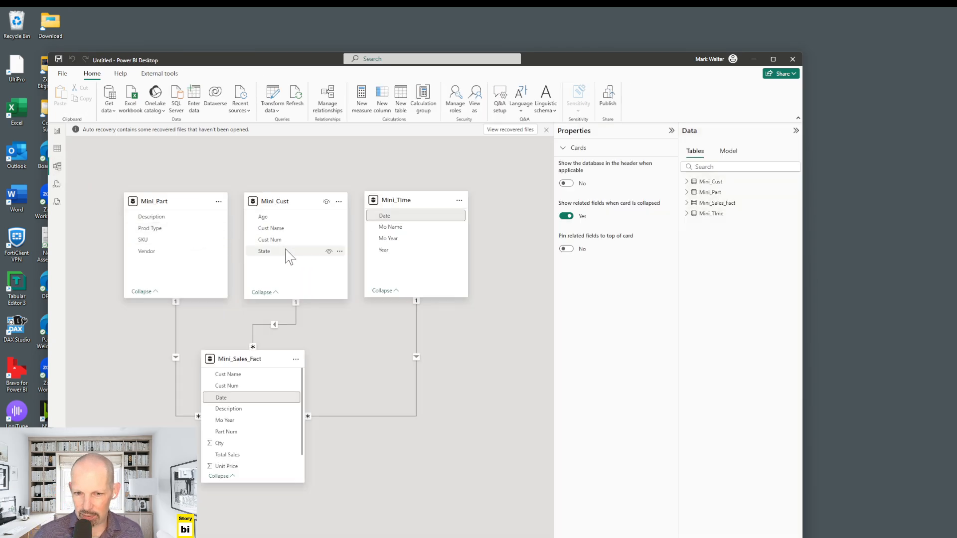
# Show the Mini_Sales_Fact table's data and format its Date column as 03/14/2001 (mm/dd/yyyy).
pyautogui.click(57, 148)
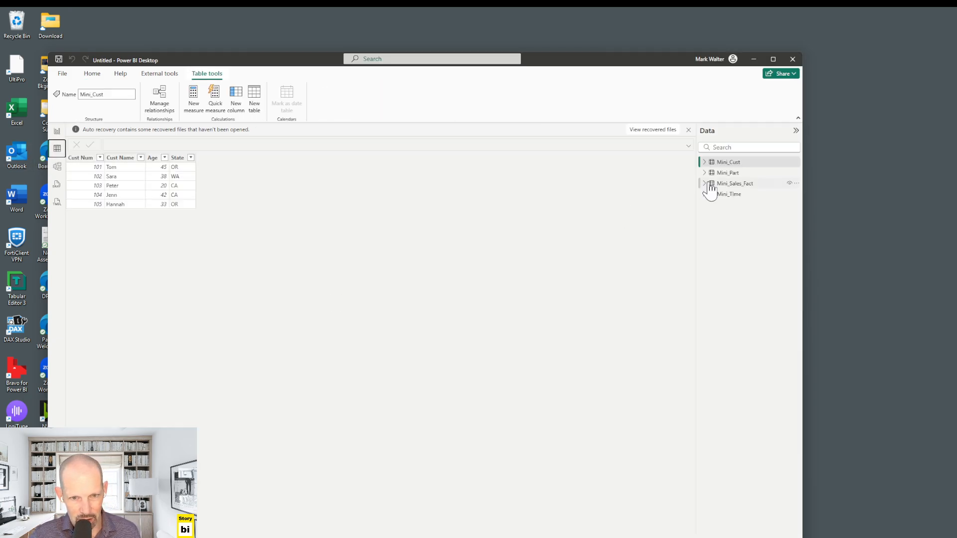
pyautogui.click(718, 184)
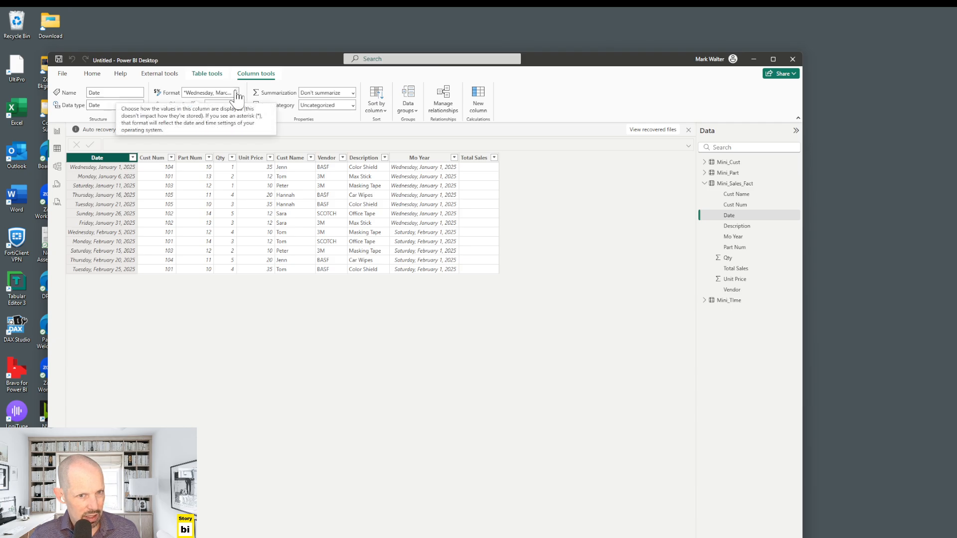
pyautogui.click(236, 93)
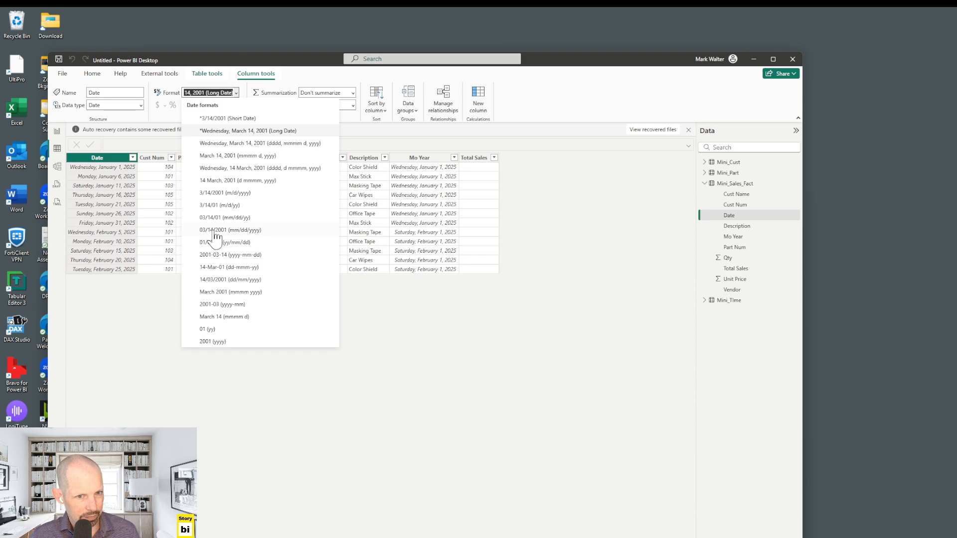
pyautogui.press('Escape')
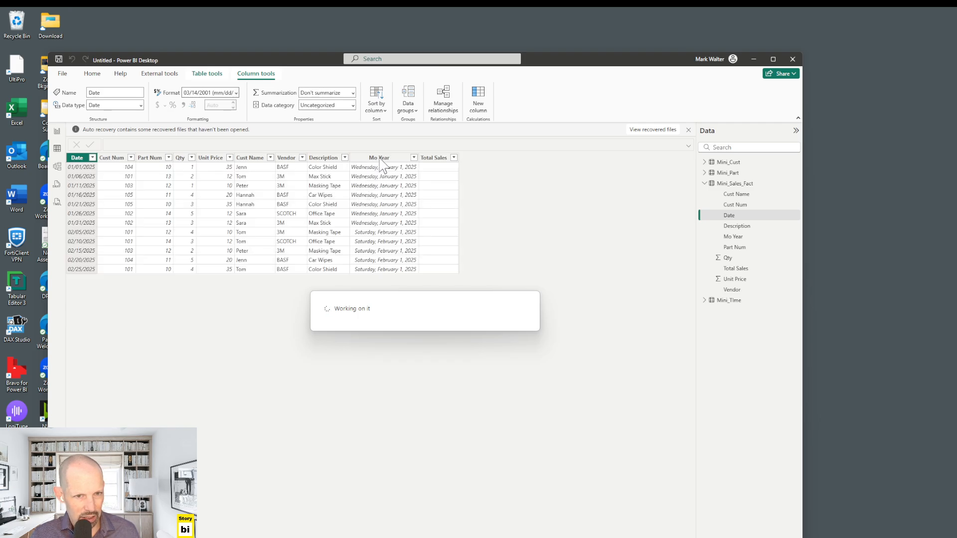
# Open the Power Query Editor for the model's data and select the Mini_Sales_Fact query.
pyautogui.click(382, 159)
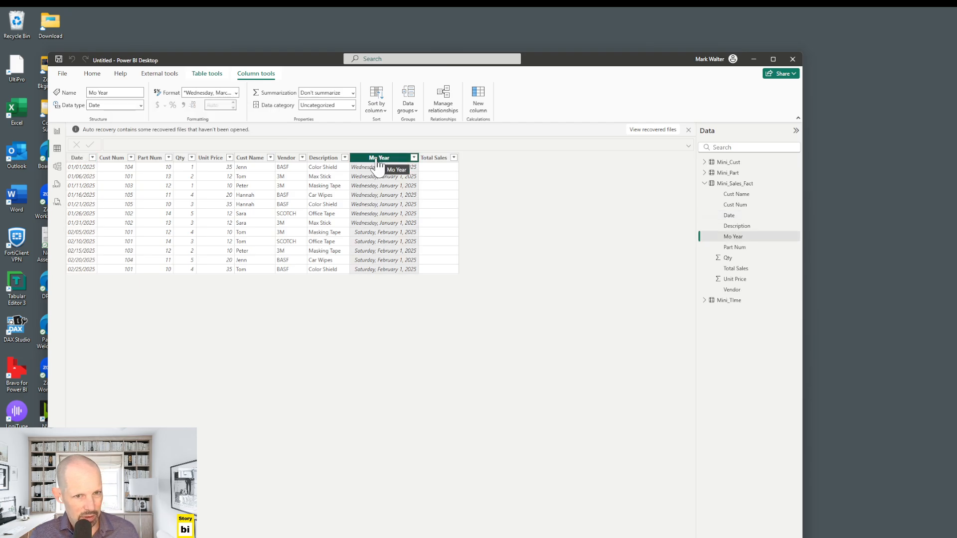
pyautogui.click(91, 75)
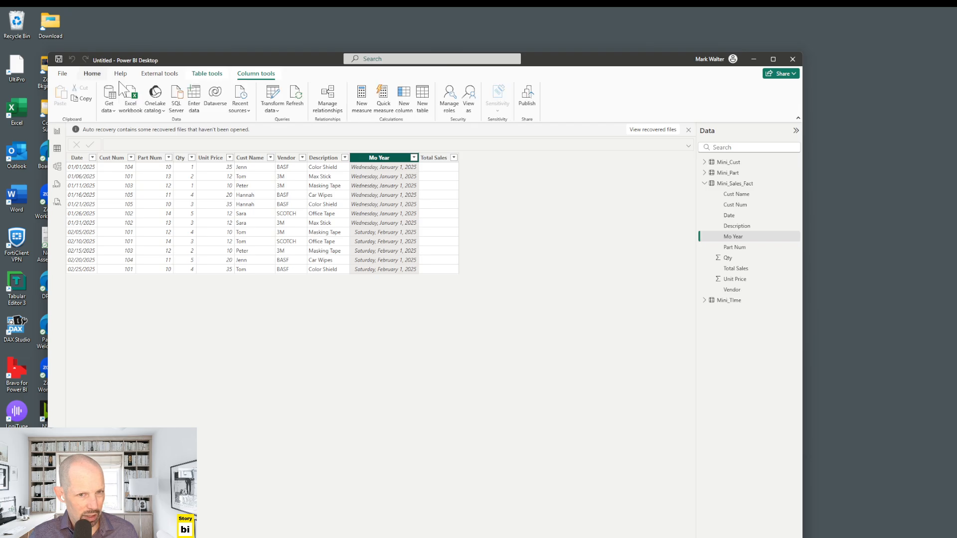
pyautogui.click(273, 98)
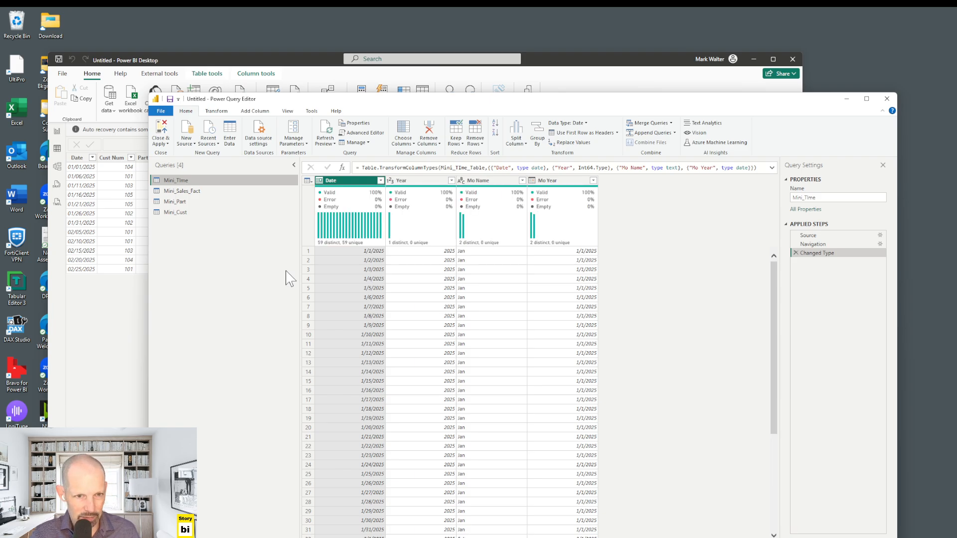
pyautogui.click(181, 192)
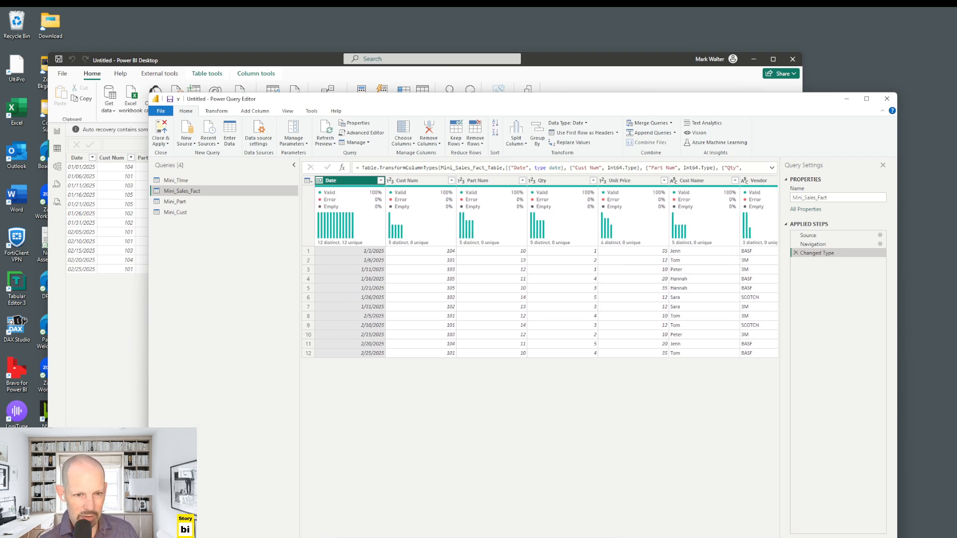
# Remove the Cust Name, Vendor, Description and Mo Year columns from the Mini_Sales_Fact query.
pyautogui.hscroll(3, 546, 267)
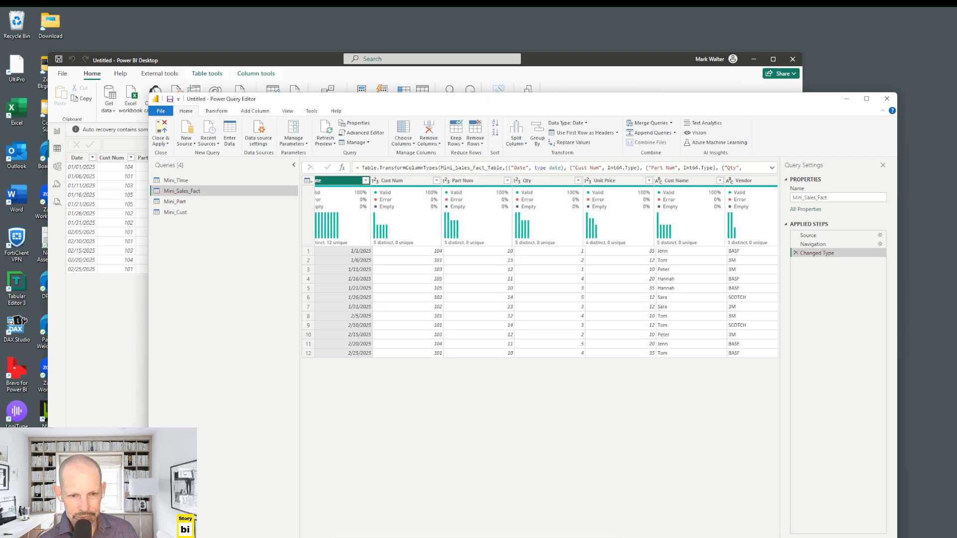
pyautogui.hscroll(3, 546, 266)
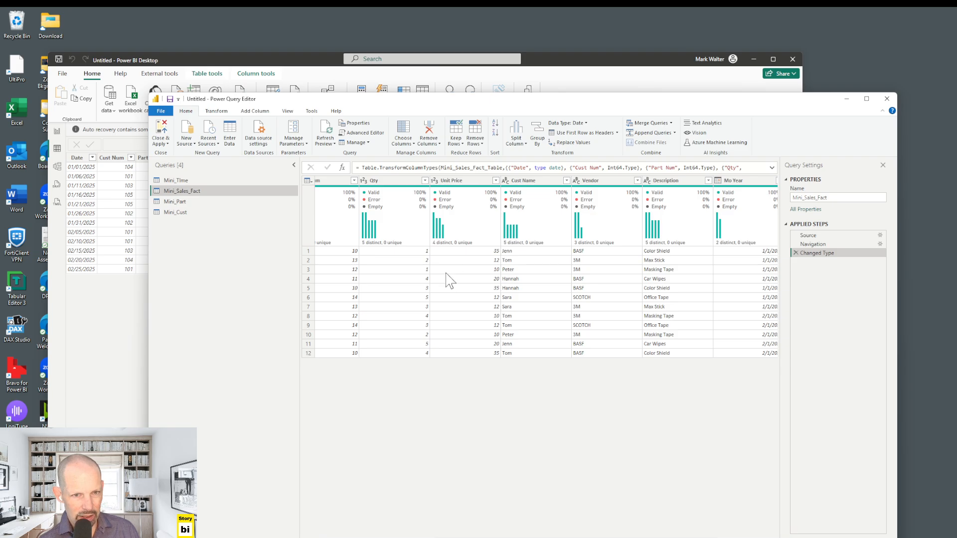
pyautogui.click(537, 182)
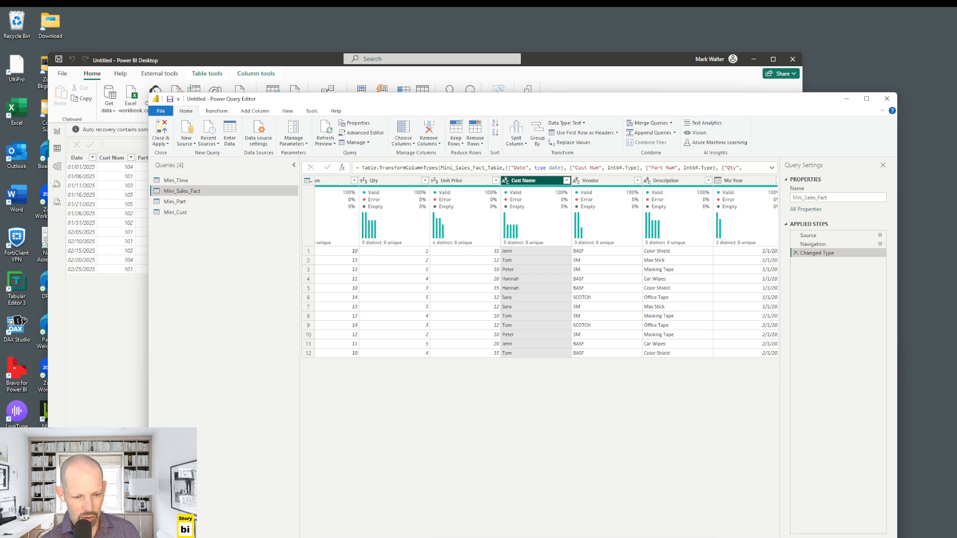
pyautogui.hscroll(-3, 546, 266)
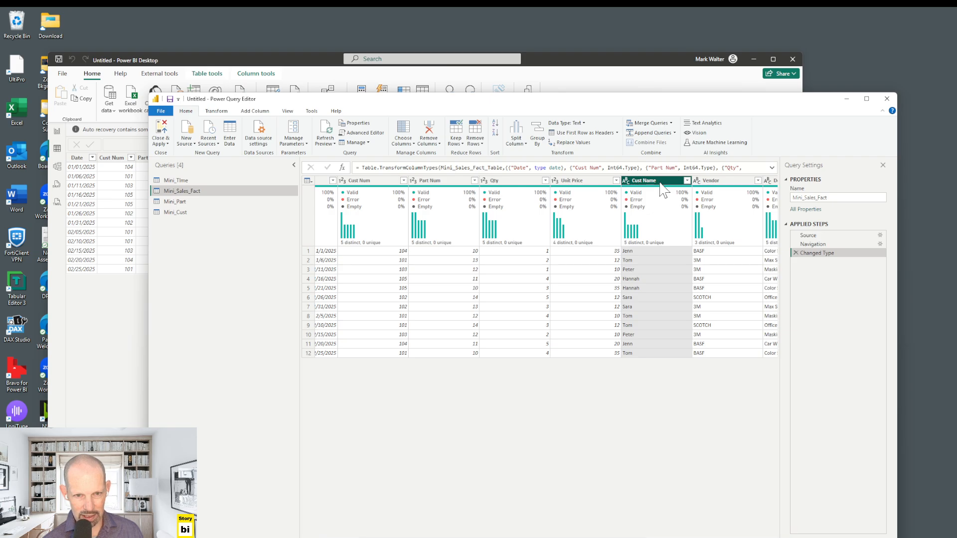
pyautogui.press('Delete')
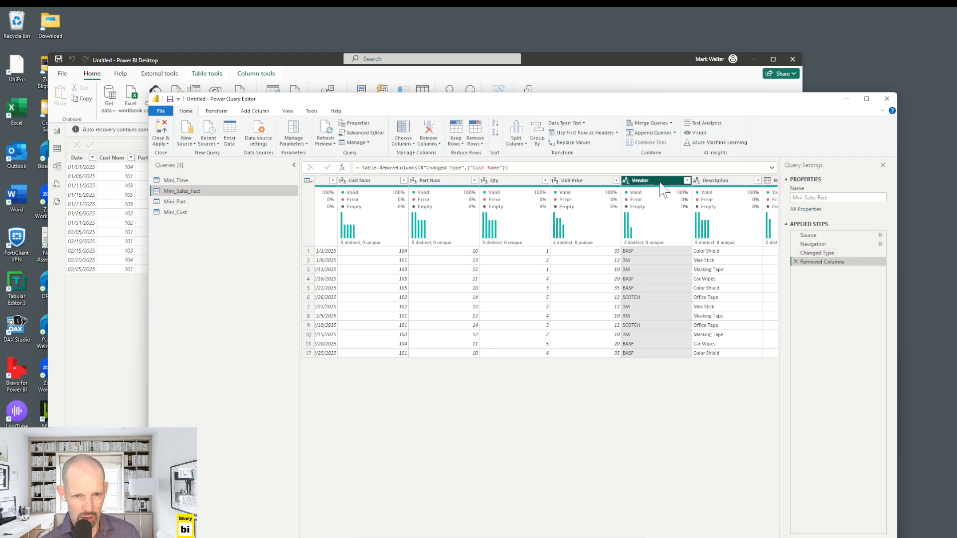
pyautogui.hscroll(3, 581, 428)
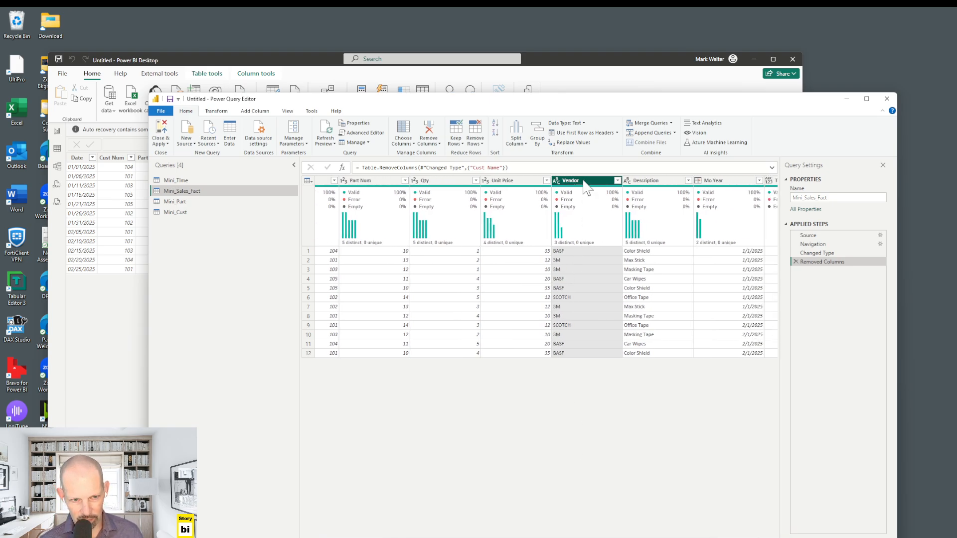
pyautogui.press('Delete')
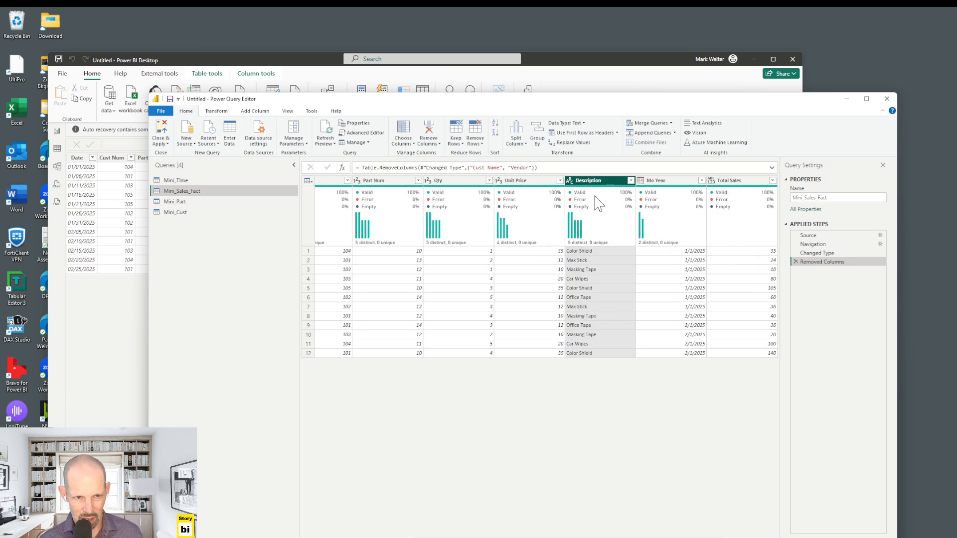
pyautogui.press('Delete')
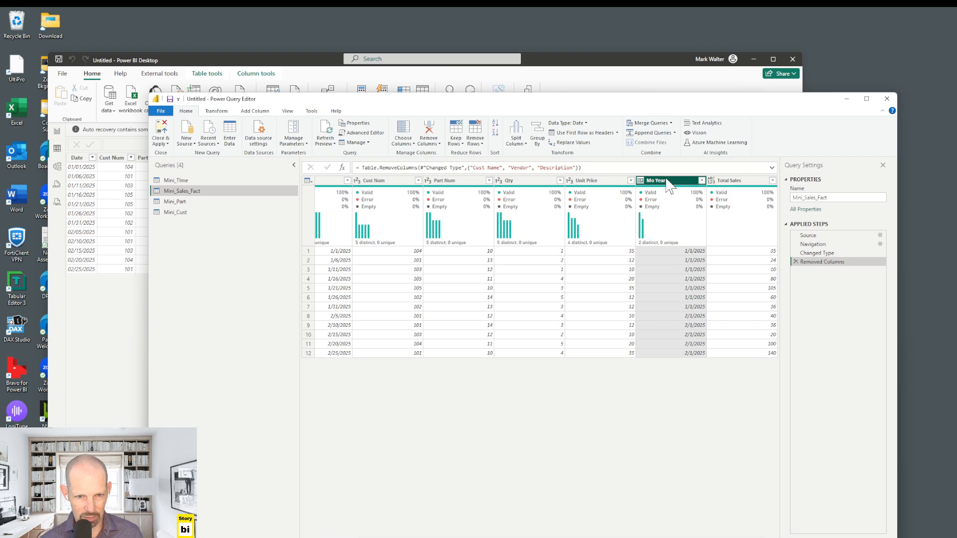
pyautogui.press('Delete')
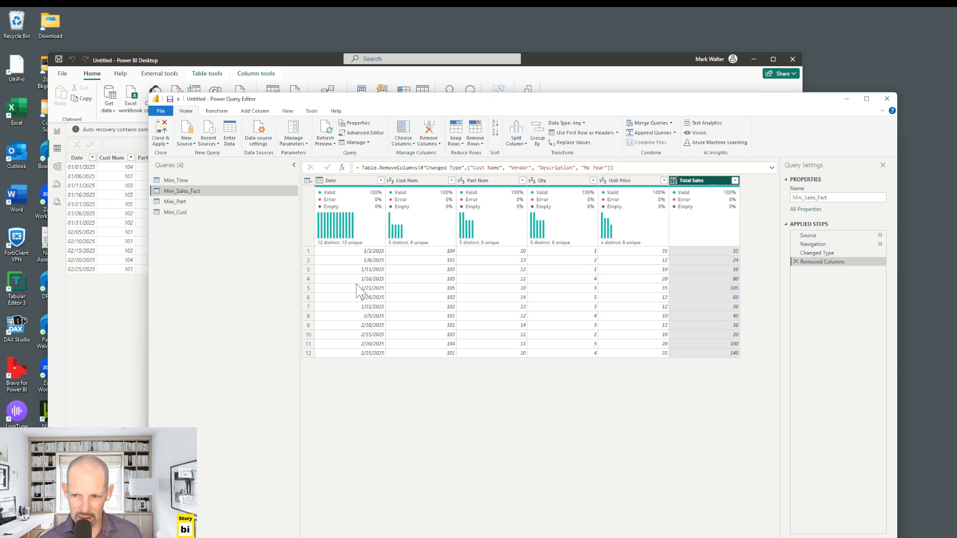
# Remove the Total Sales column from the Mini_Sales_Fact query.
pyautogui.click(674, 181)
pyautogui.click(690, 180)
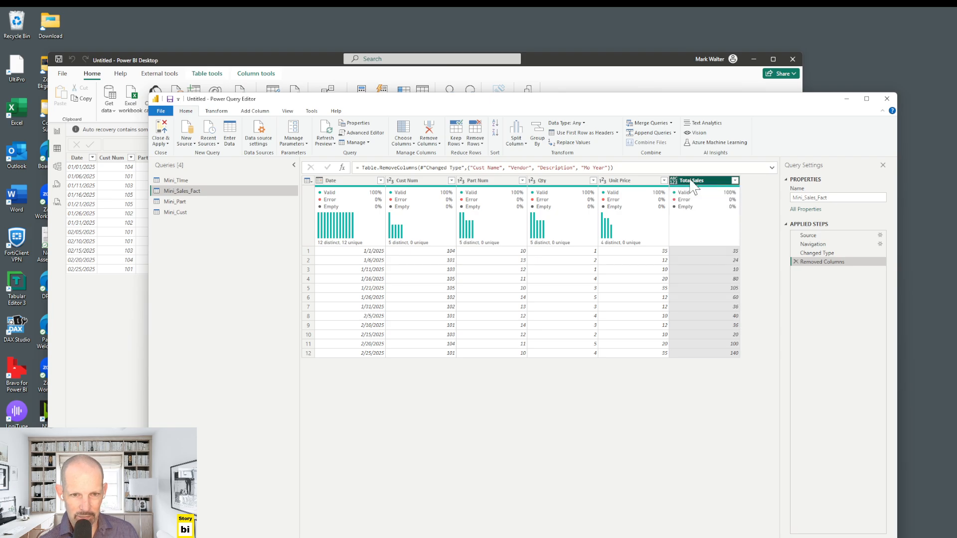
pyautogui.press('Delete')
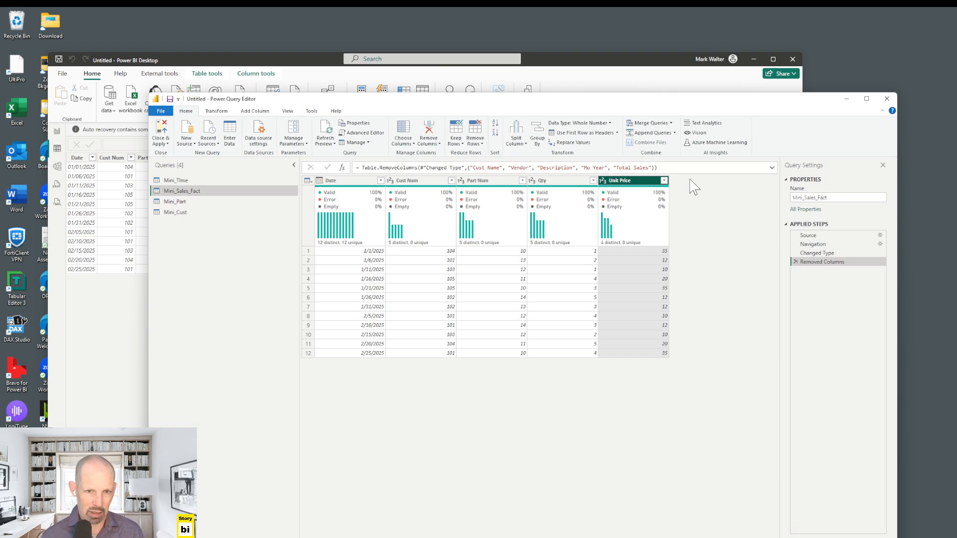
# Change the Unit Price column's data type to Fixed decimal number and apply the query changes, closing the Power Query Editor.
pyautogui.click(604, 181)
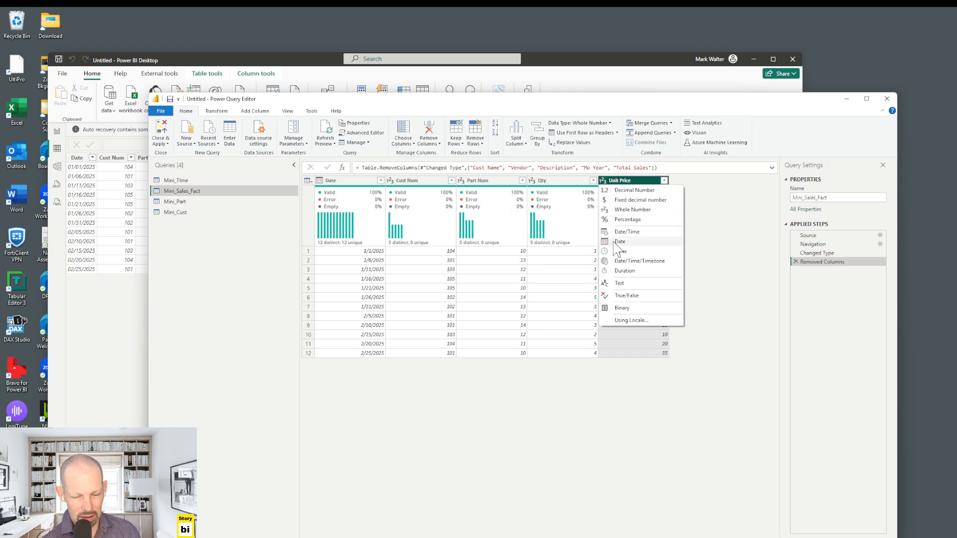
pyautogui.click(626, 200)
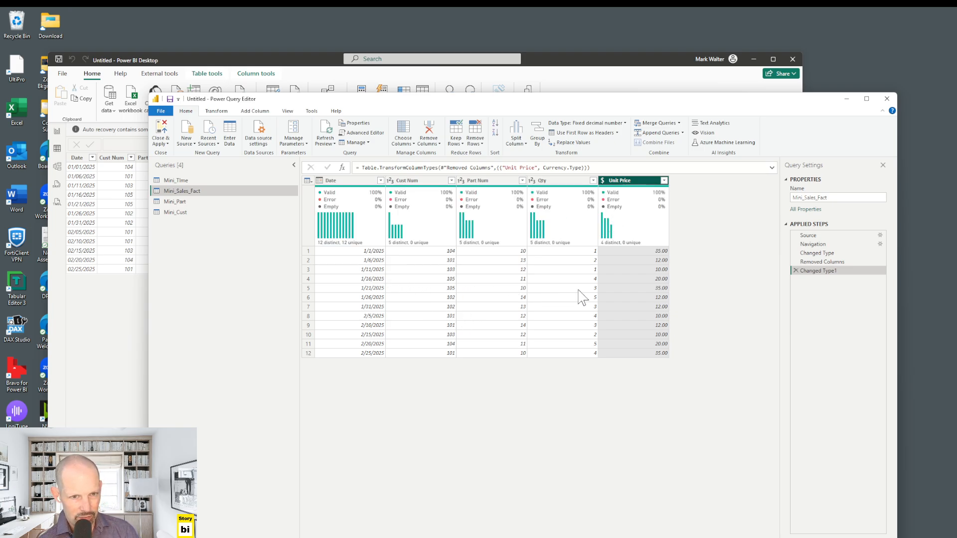
pyautogui.click(190, 204)
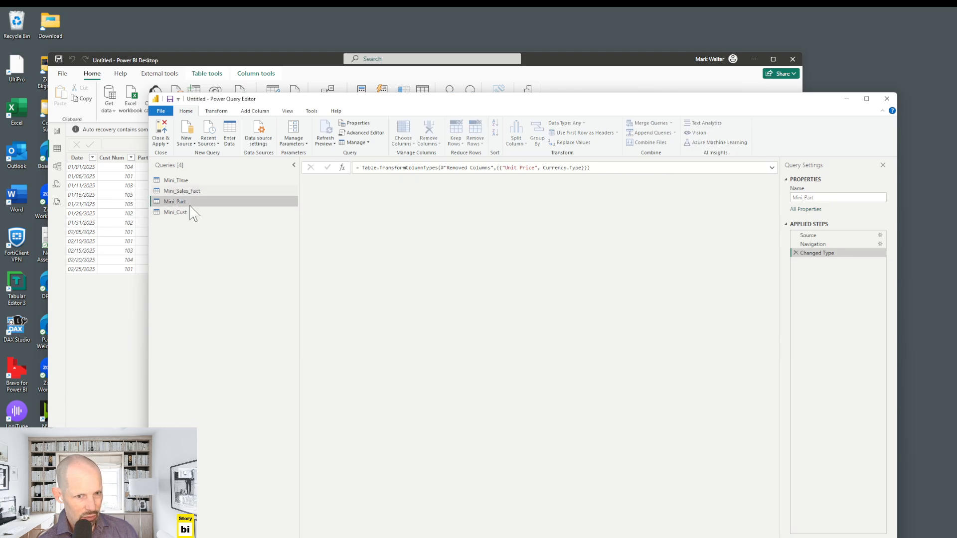
pyautogui.click(160, 134)
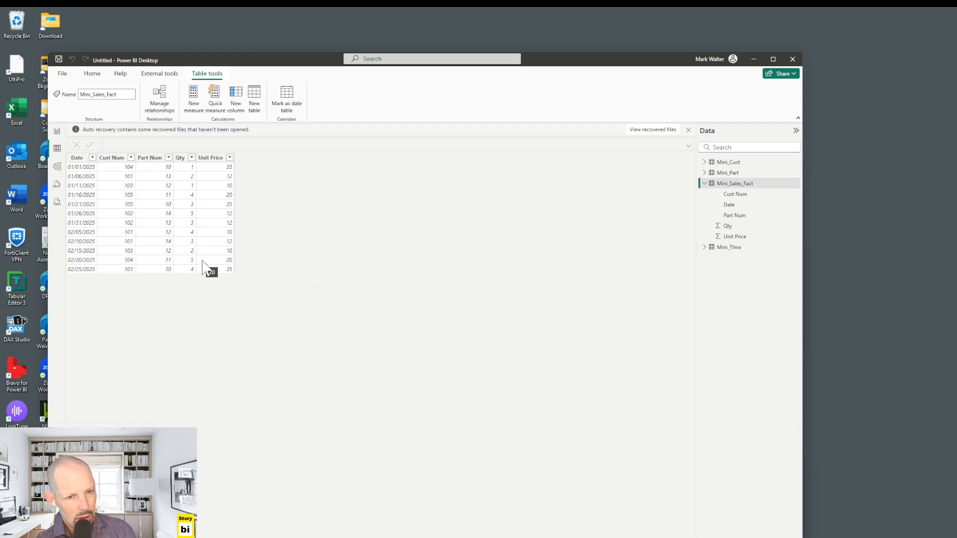
# Review the table relationships in the model diagram and return to the data of the Mini_Sales_Fact table.
pyautogui.click(58, 167)
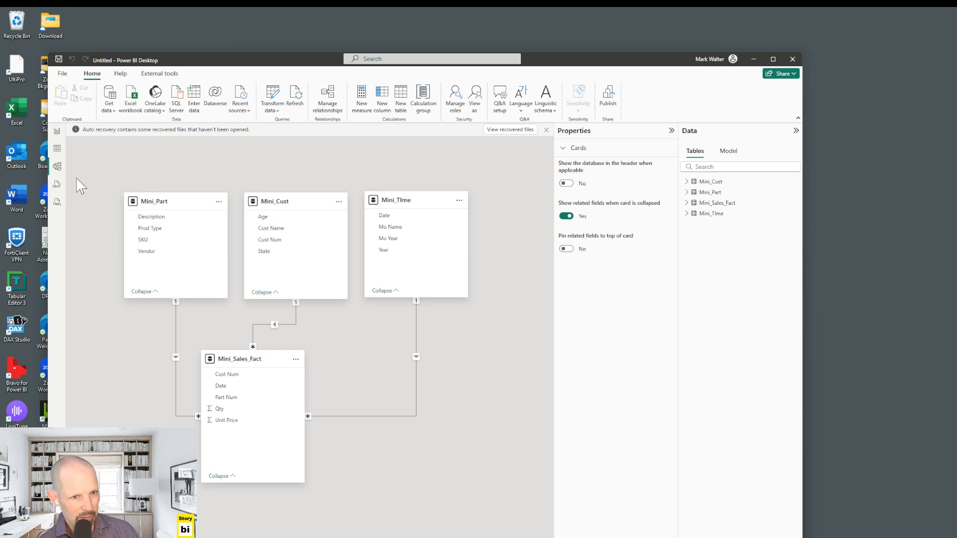
pyautogui.click(58, 149)
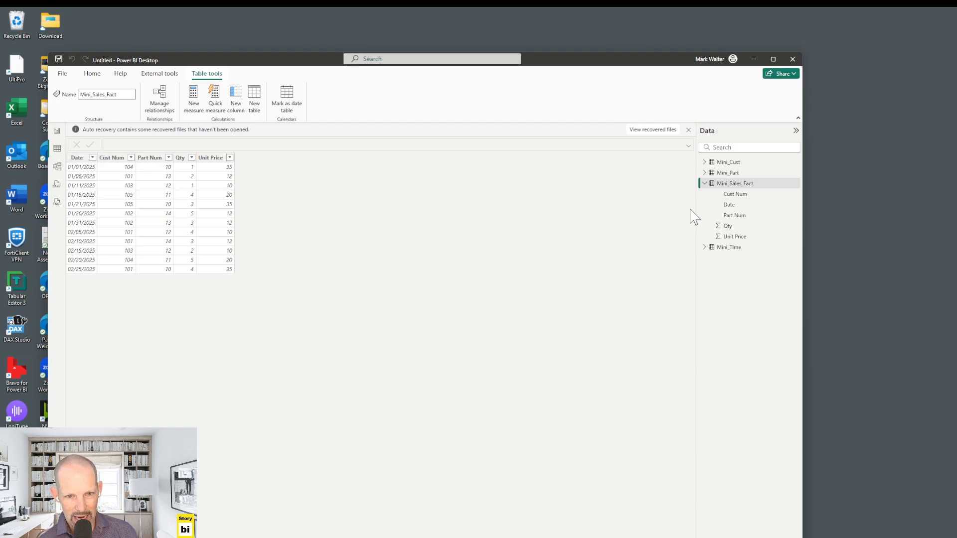
pyautogui.doubleClick(719, 184)
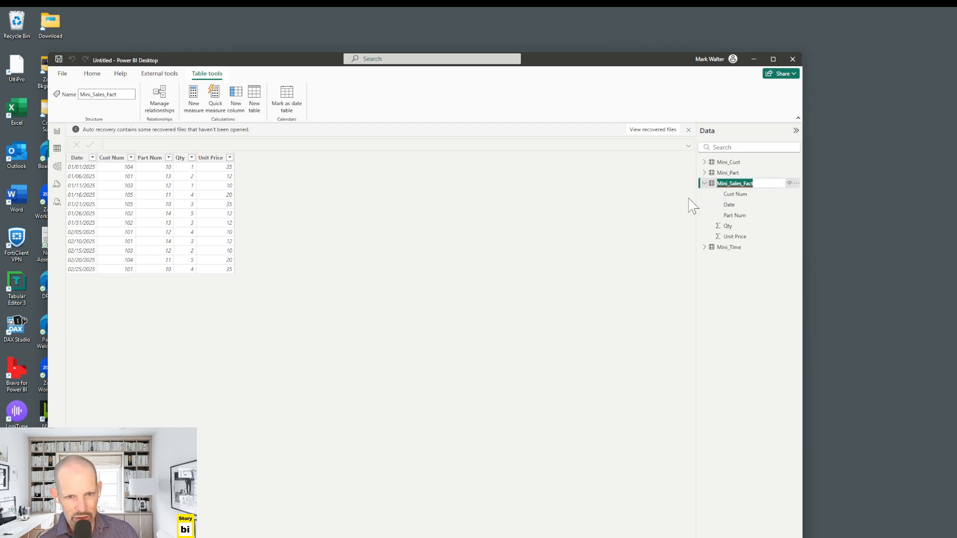
pyautogui.click(706, 184)
pyautogui.click(706, 184)
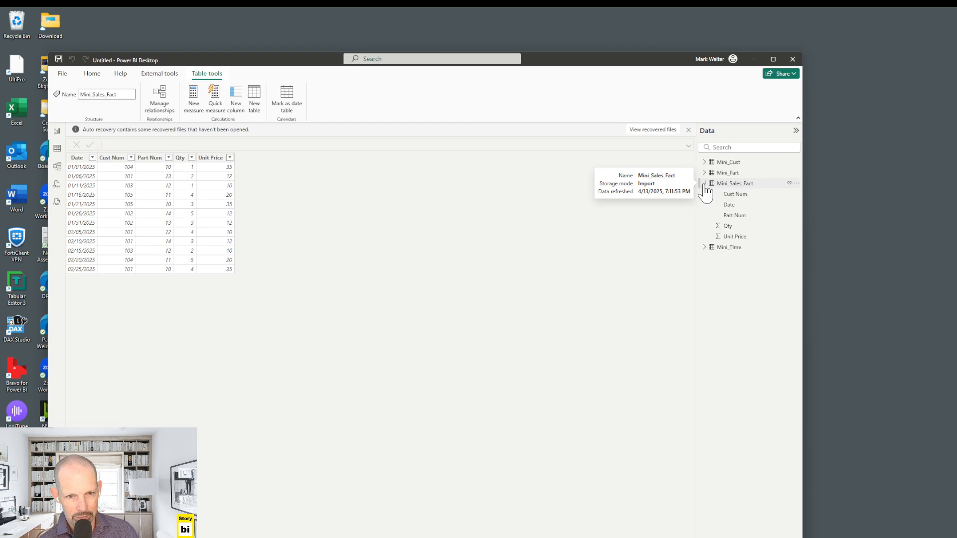
# Add a calculated column named Total Sales to the Mini_Sales_Fact table.
pyautogui.rightClick(221, 159)
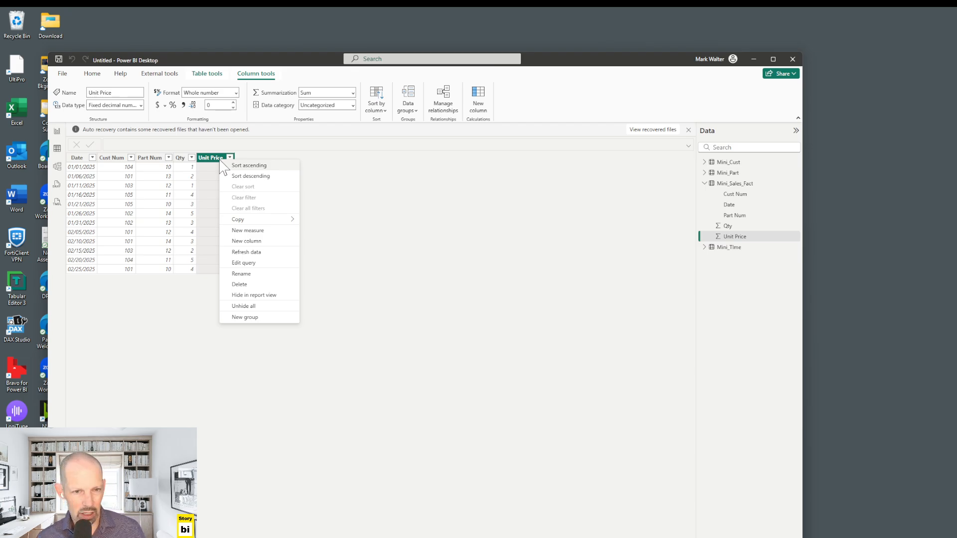
pyautogui.click(234, 242)
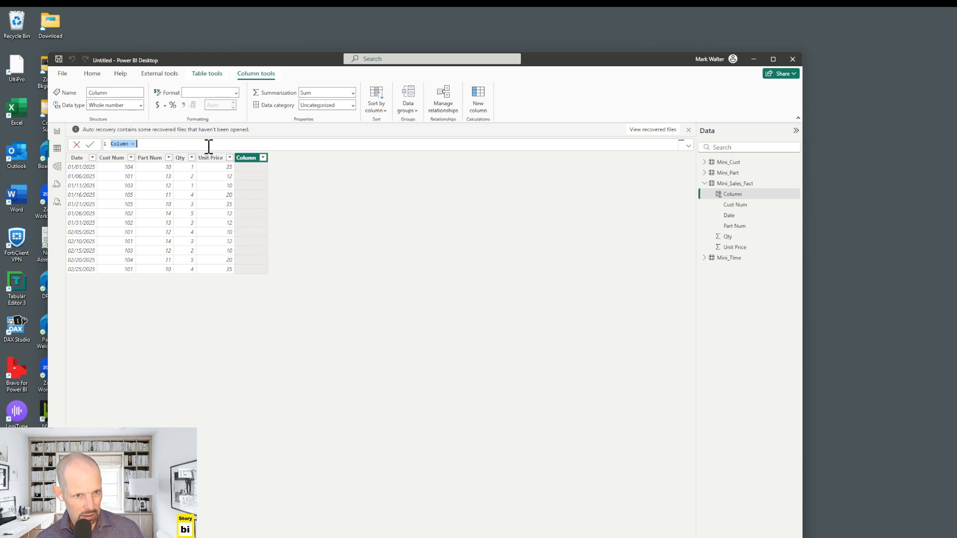
pyautogui.scroll(2, 224, 147)
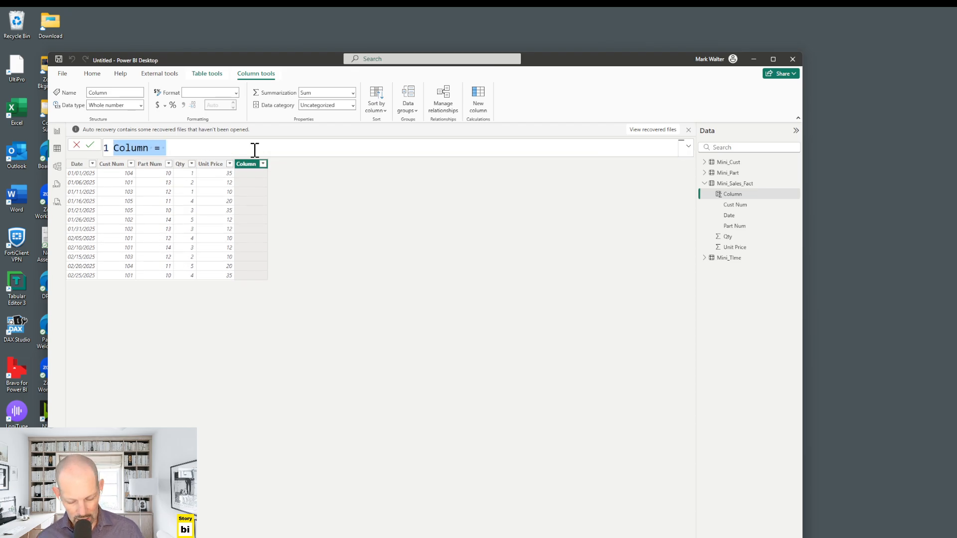
pyautogui.press('BackSpace')
pyautogui.write('Total Sales')
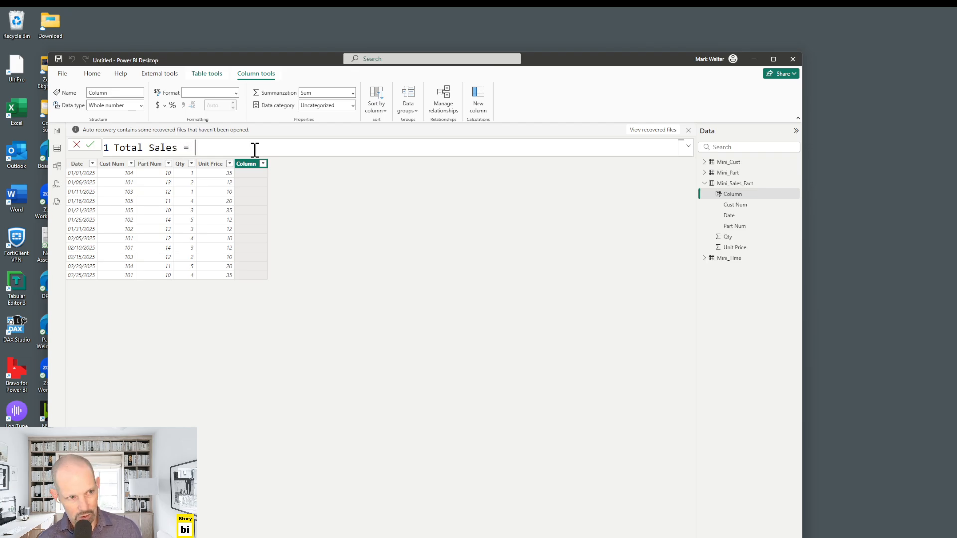
pyautogui.write(' =')
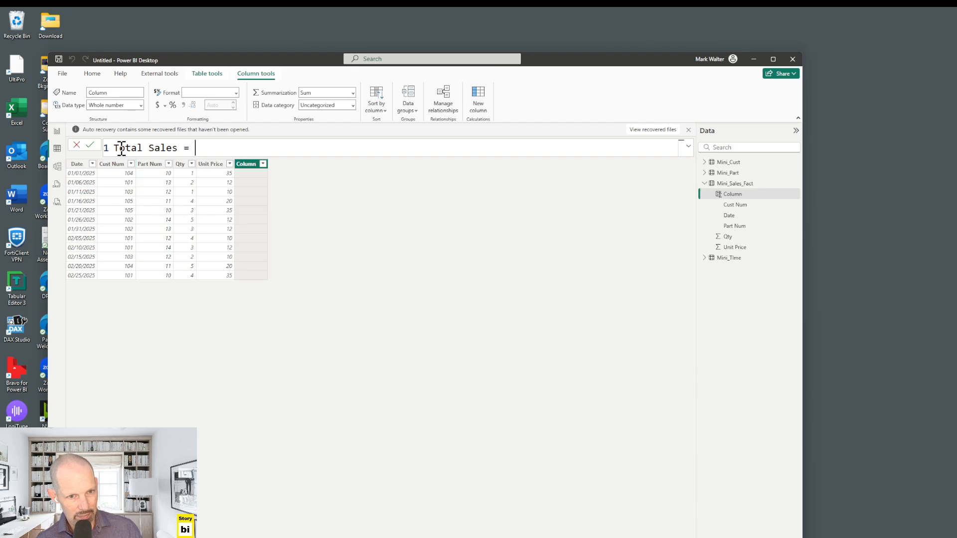
pyautogui.moveTo(113, 147); pyautogui.dragTo(173, 147)
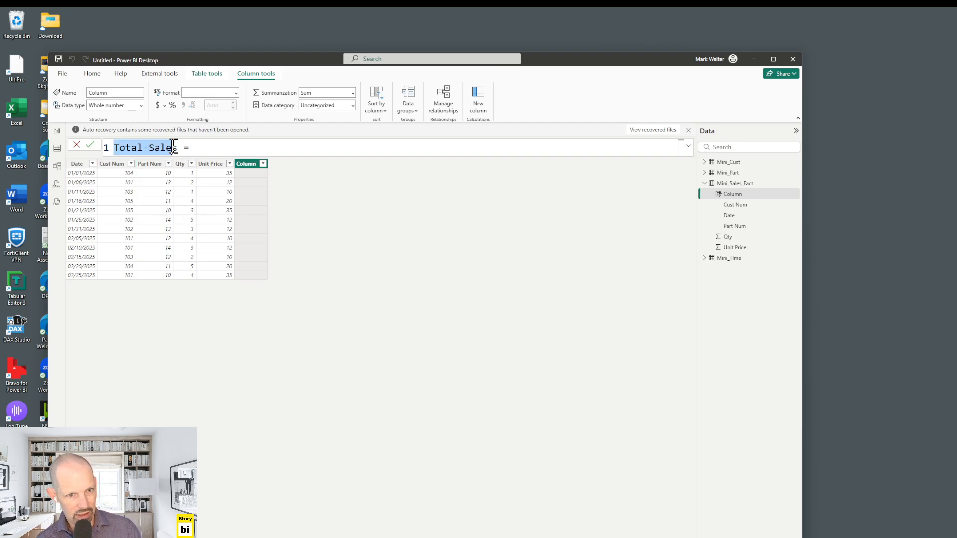
pyautogui.click(199, 148)
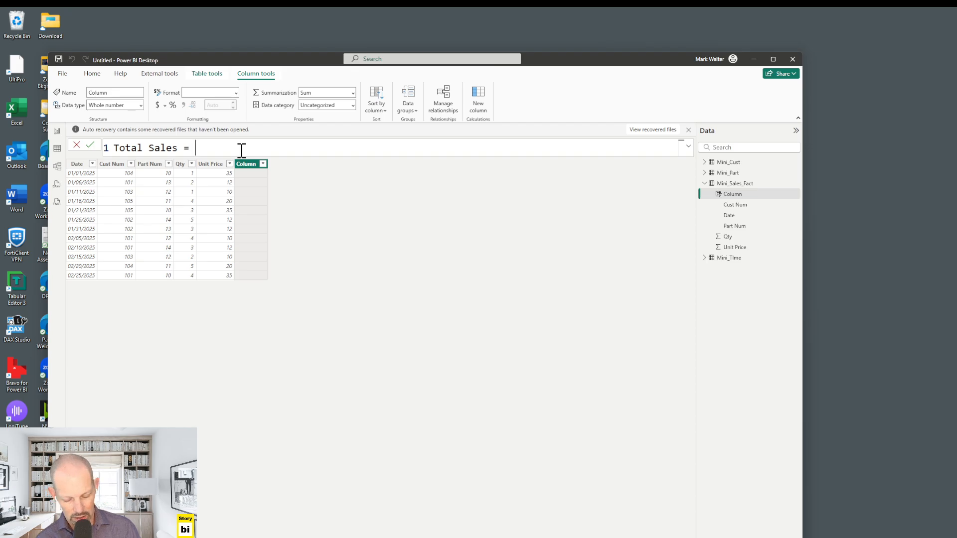
# Define the Total Sales column as Mini_Sales_Fact[Qty]*Mini_Sales_Fact[Unit Price] and commit the formula.
pyautogui.write('qty')
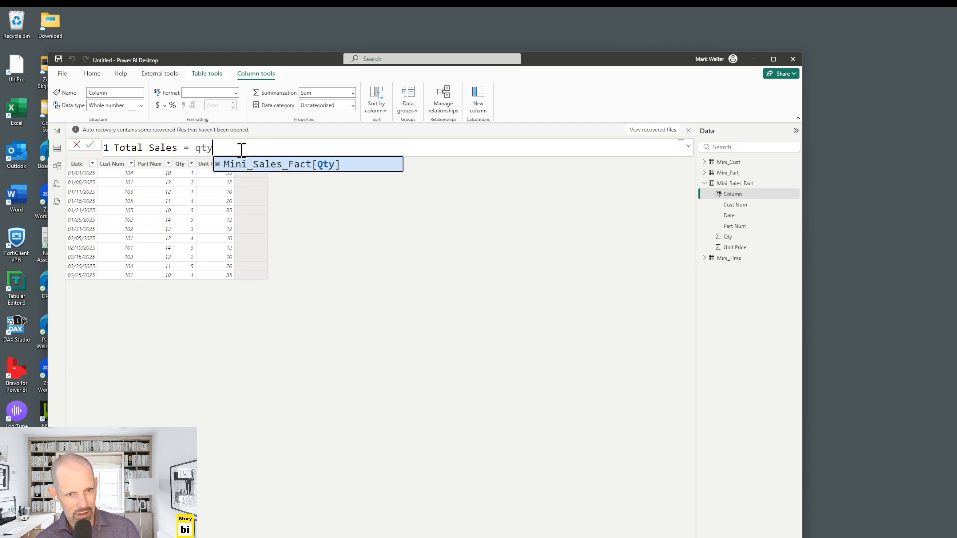
pyautogui.press('Tab')
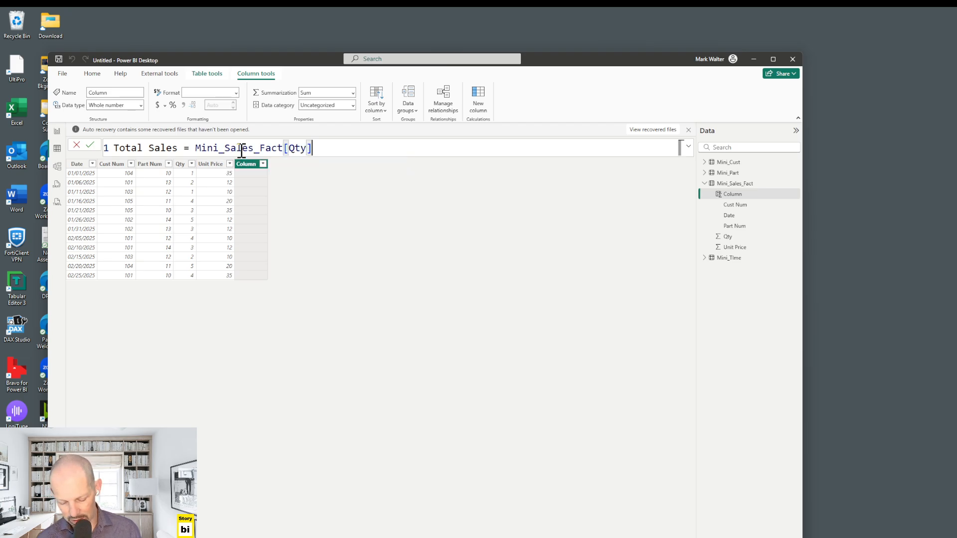
pyautogui.write('*unit')
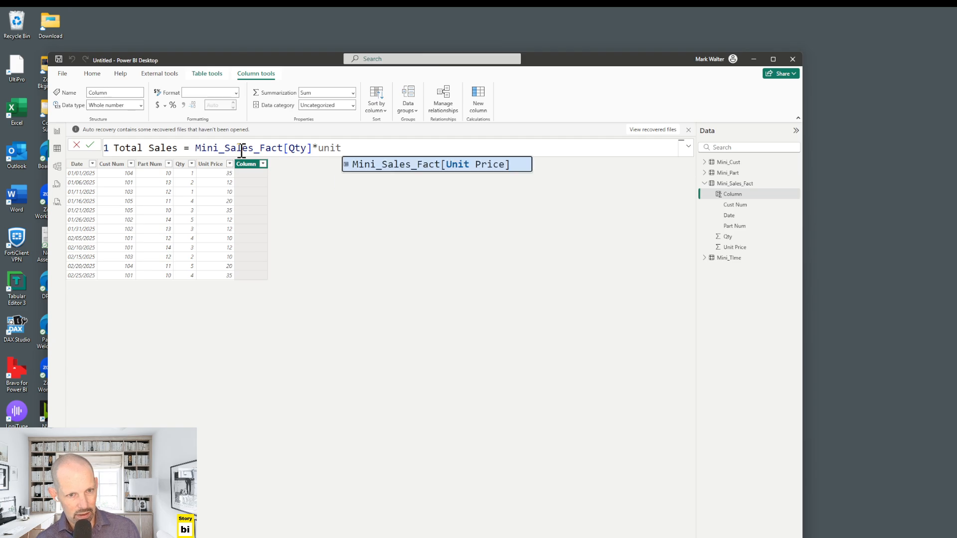
pyautogui.press('Tab')
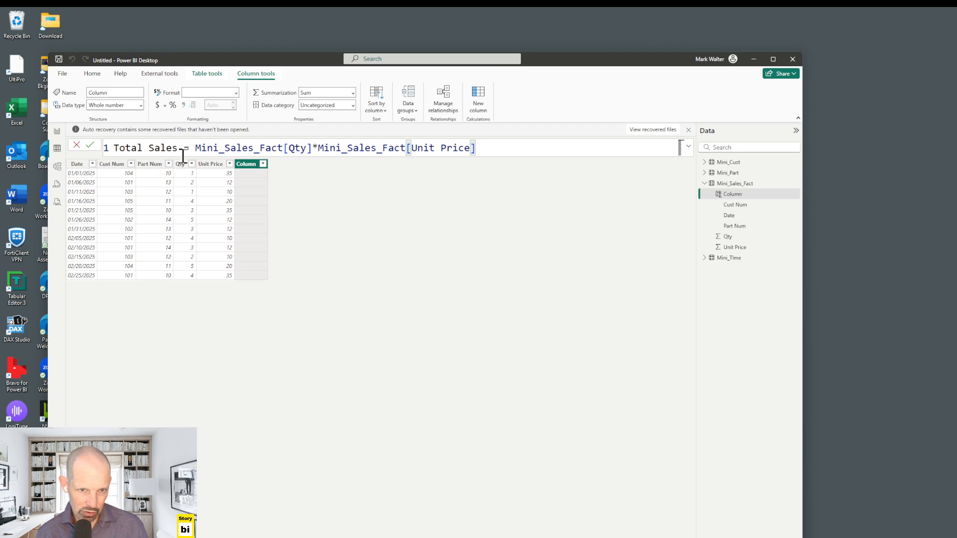
pyautogui.moveTo(195, 148); pyautogui.dragTo(282, 148)
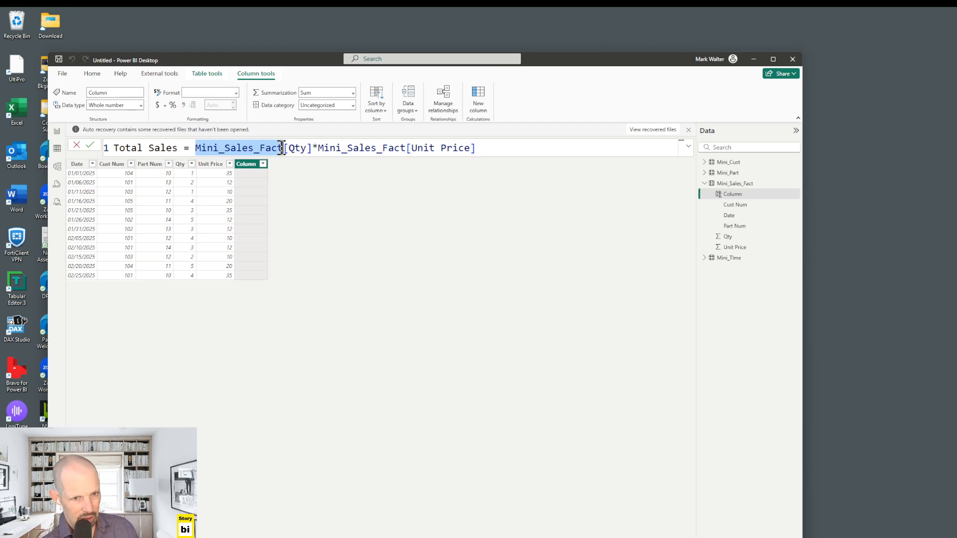
pyautogui.click(284, 148)
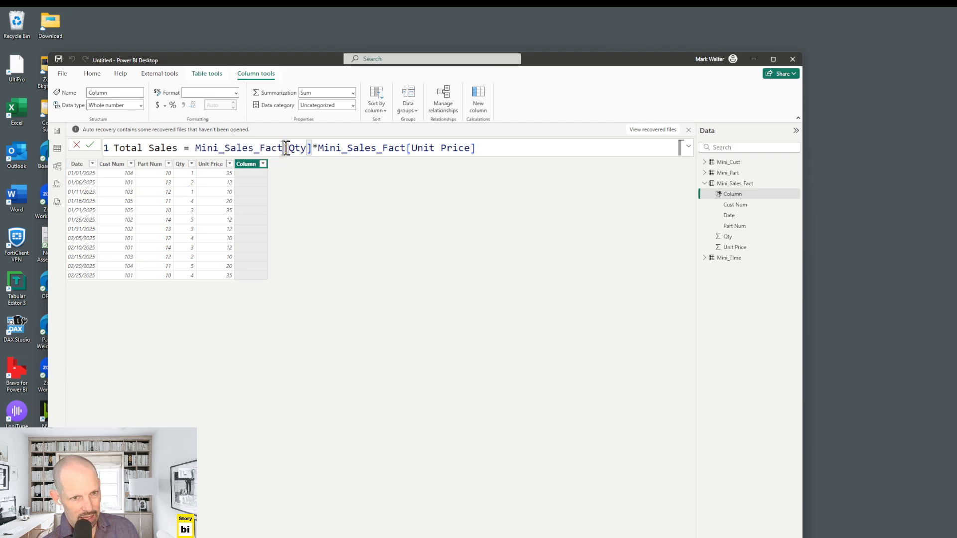
pyautogui.moveTo(286, 148); pyautogui.dragTo(311, 150)
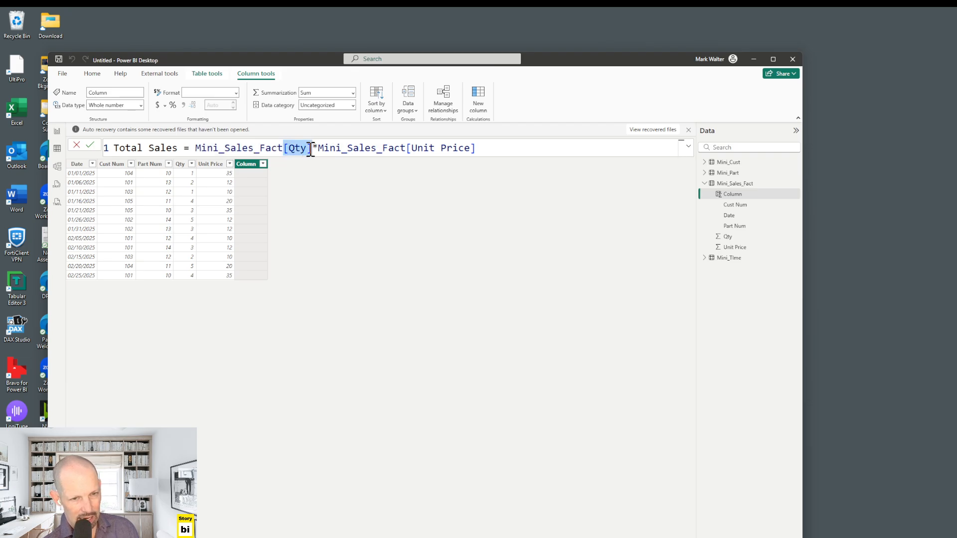
pyautogui.click(406, 148)
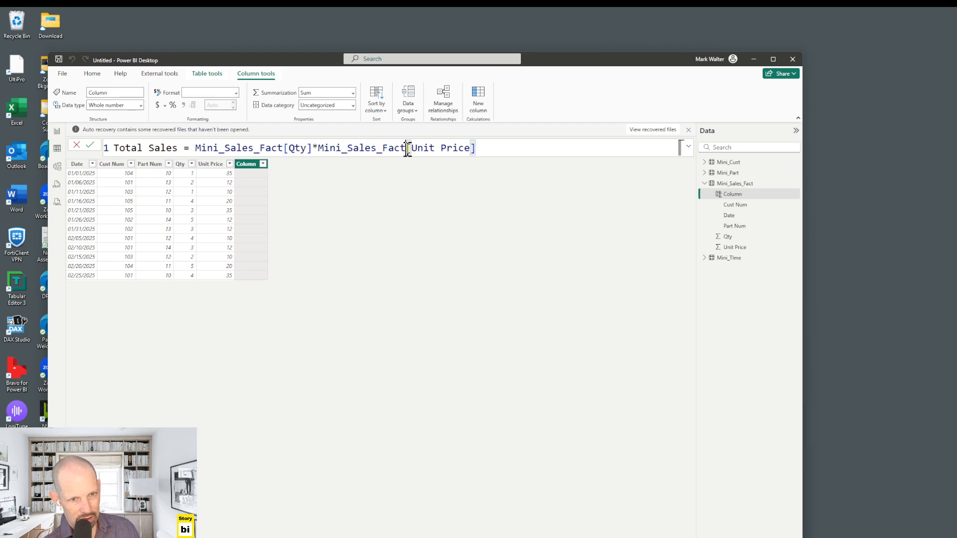
pyautogui.moveTo(406, 148); pyautogui.dragTo(476, 148)
pyautogui.click(485, 150)
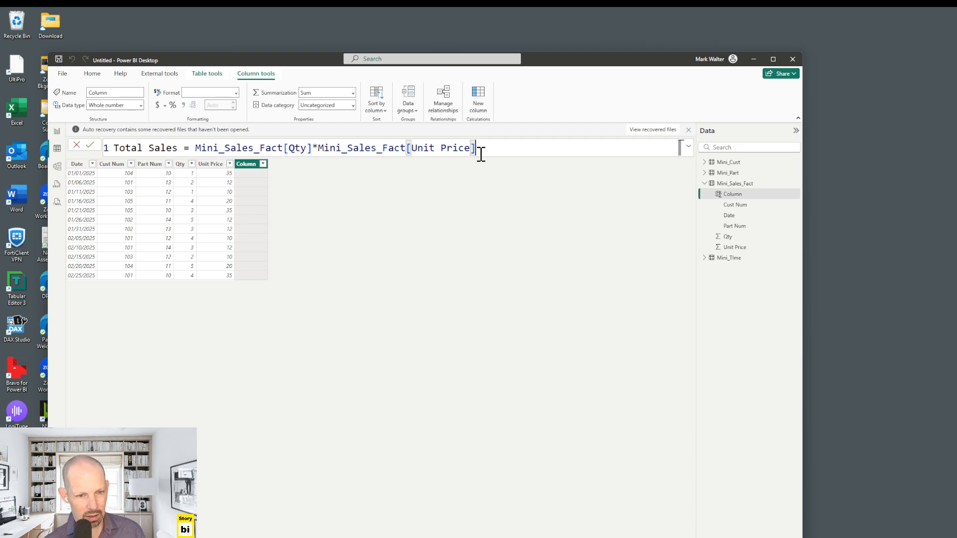
pyautogui.press('Return')
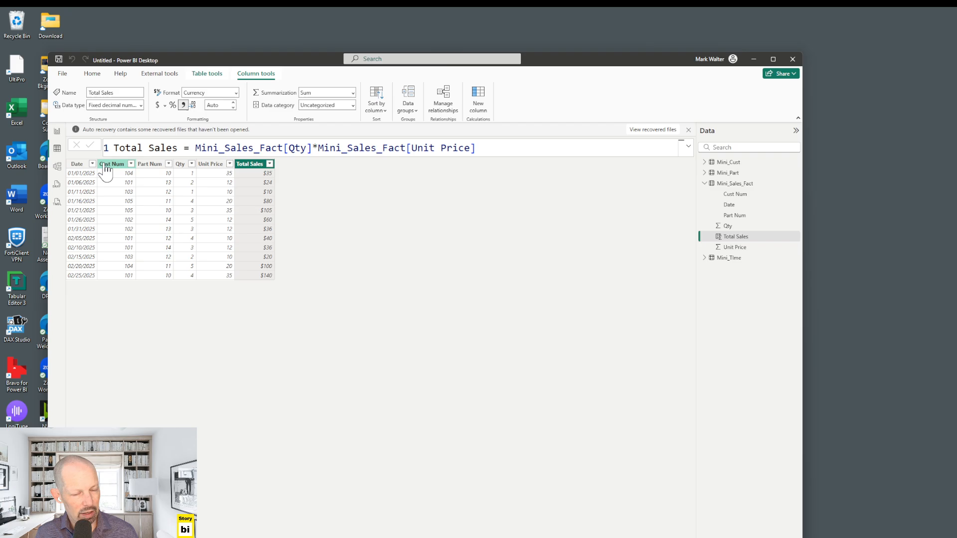
# Insert an empty matrix visual on the report page, move it toward the page's middle and enlarge it.
pyautogui.click(58, 134)
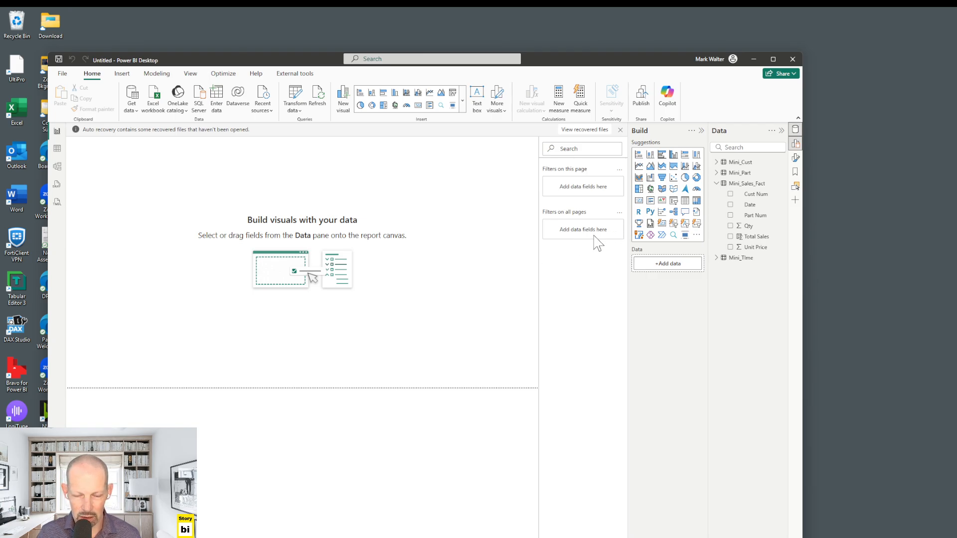
pyautogui.click(699, 206)
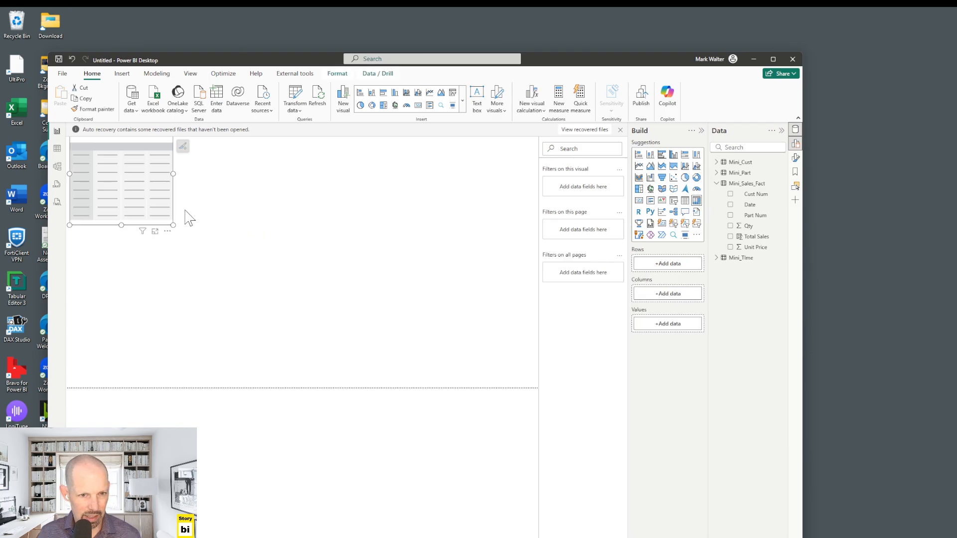
pyautogui.moveTo(156, 203); pyautogui.dragTo(235, 249)
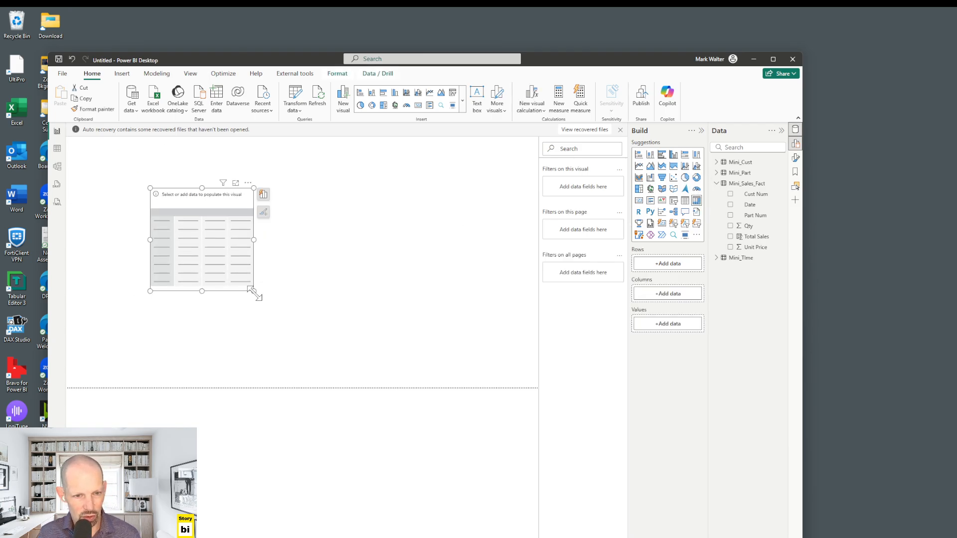
pyautogui.moveTo(272, 306); pyautogui.dragTo(329, 356)
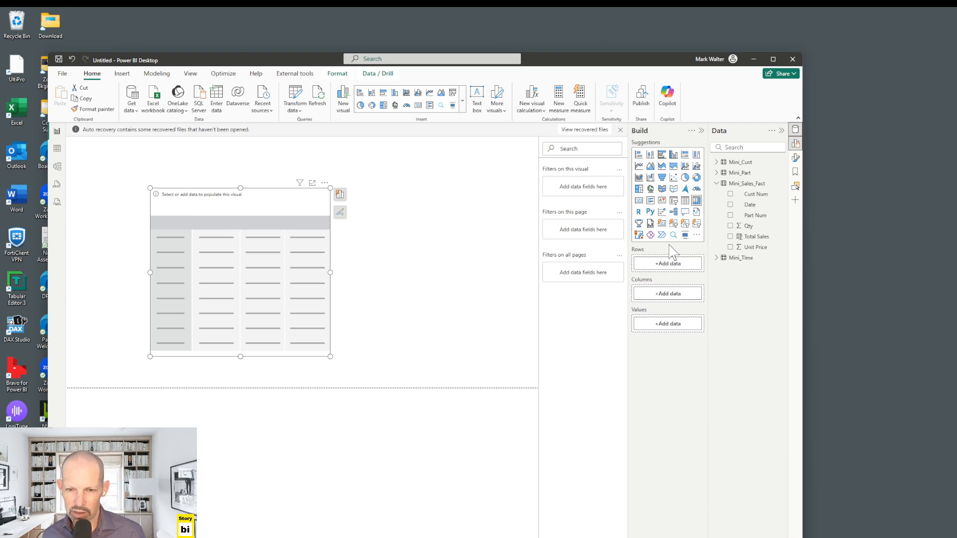
pyautogui.click(724, 186)
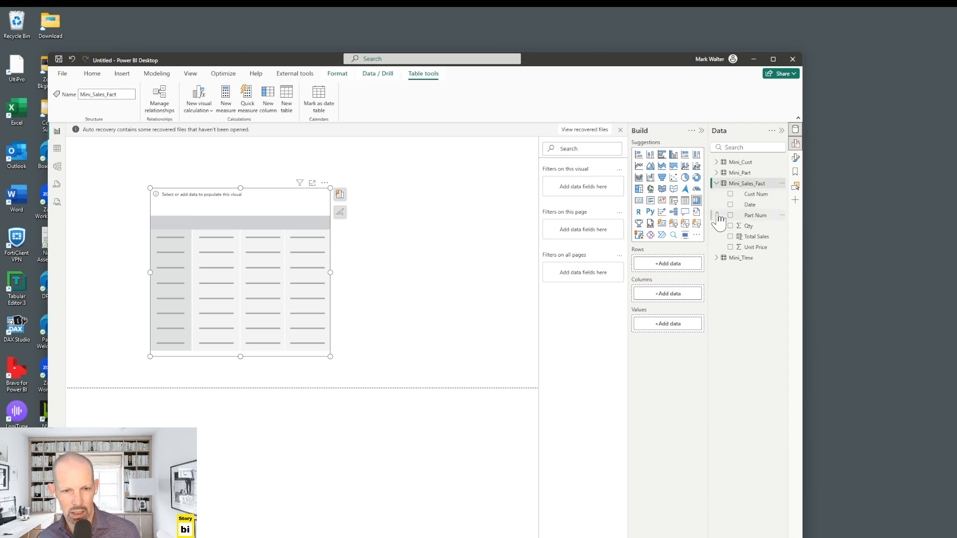
pyautogui.click(718, 185)
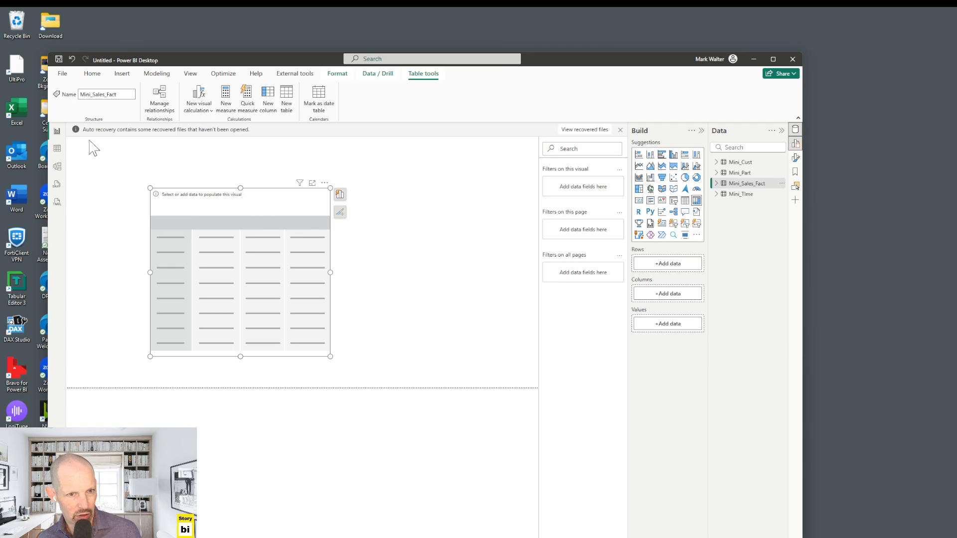
# Show the Mini_TIme table's data and examine its Mo Year column.
pyautogui.click(57, 149)
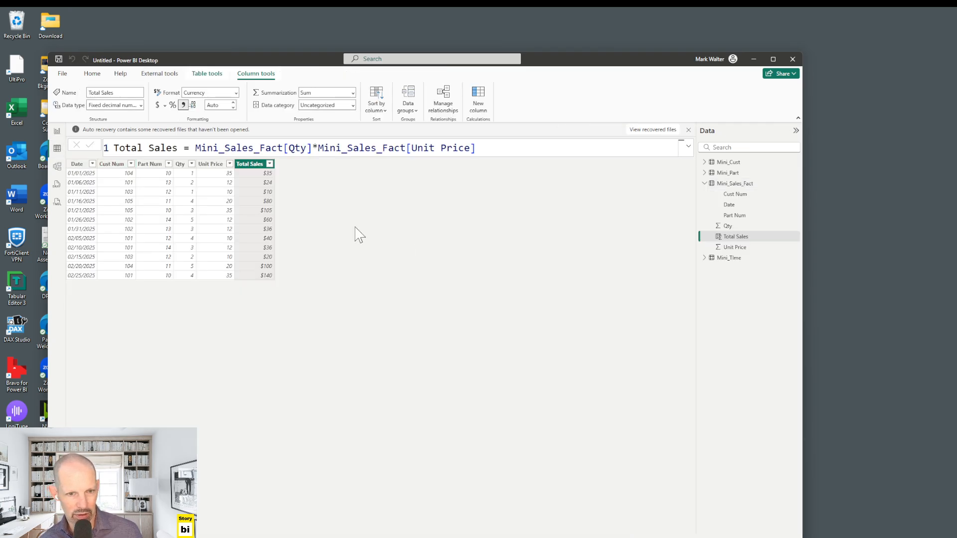
pyautogui.click(704, 183)
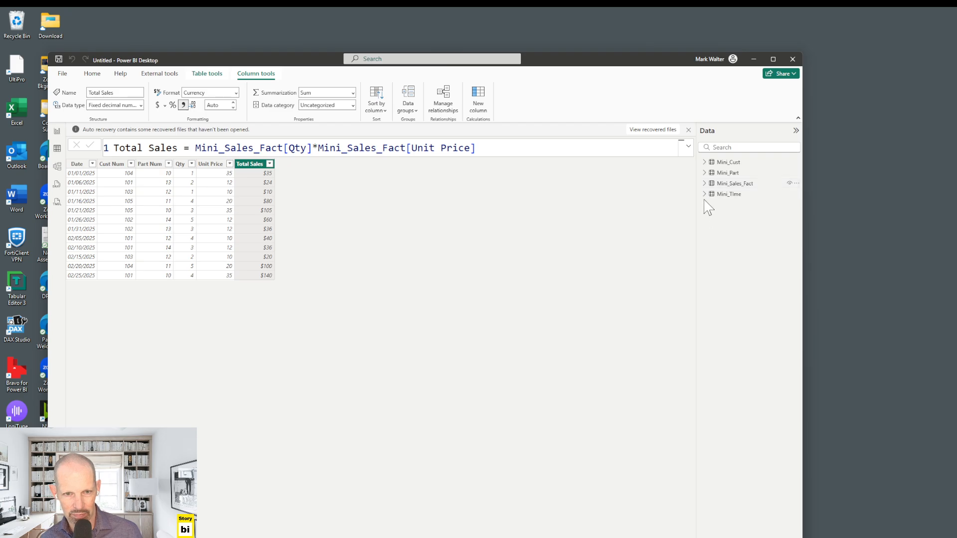
pyautogui.click(710, 195)
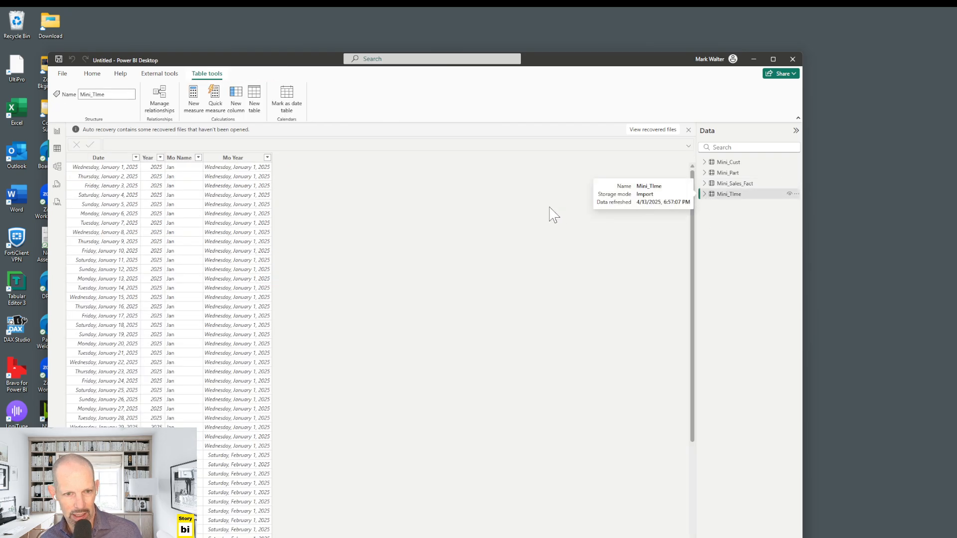
pyautogui.click(242, 158)
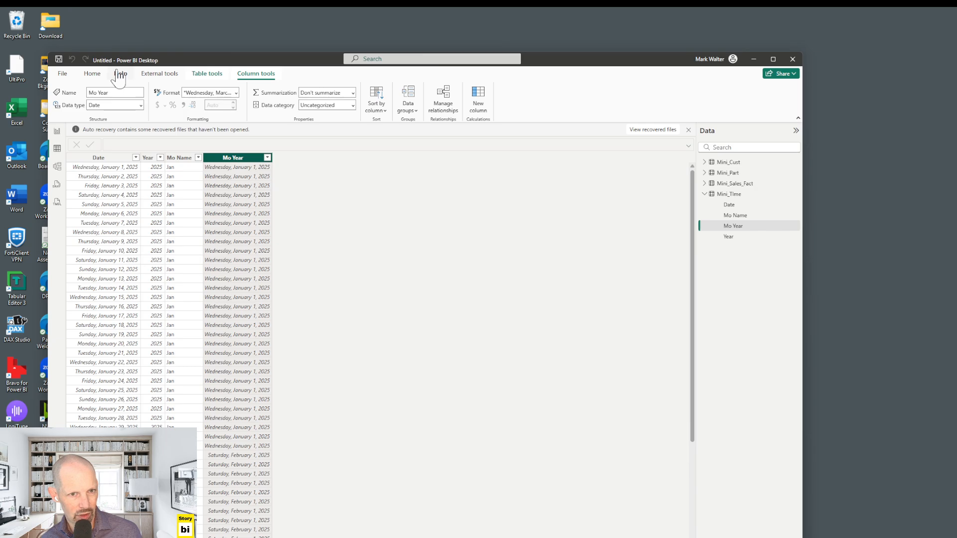
# Open the Power Query Editor and remove the Mo Year column from the Mini_TIme query.
pyautogui.click(93, 74)
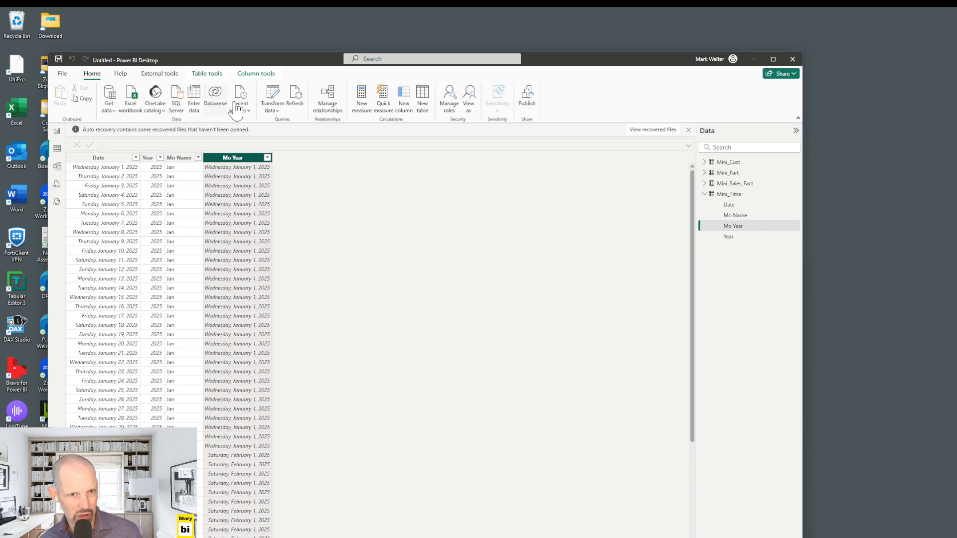
pyautogui.click(275, 99)
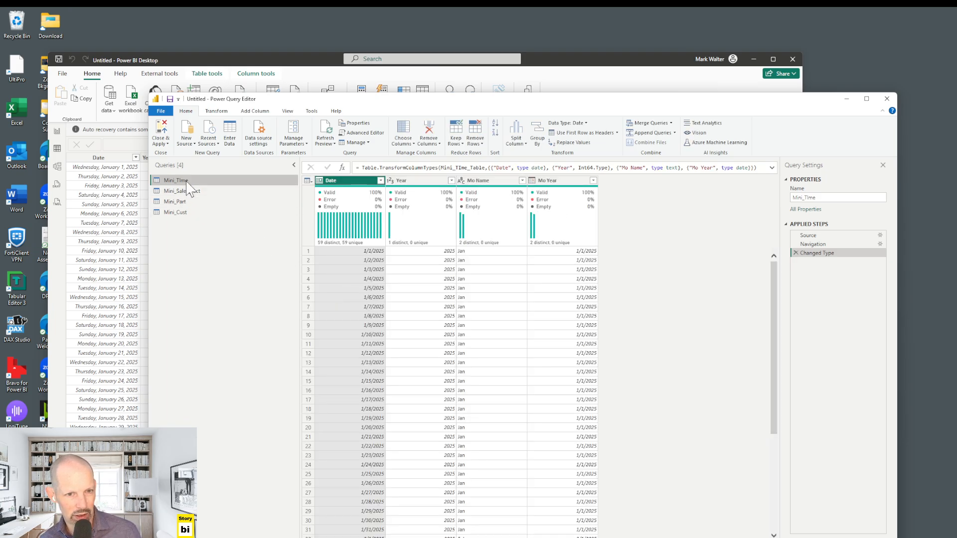
pyautogui.click(565, 192)
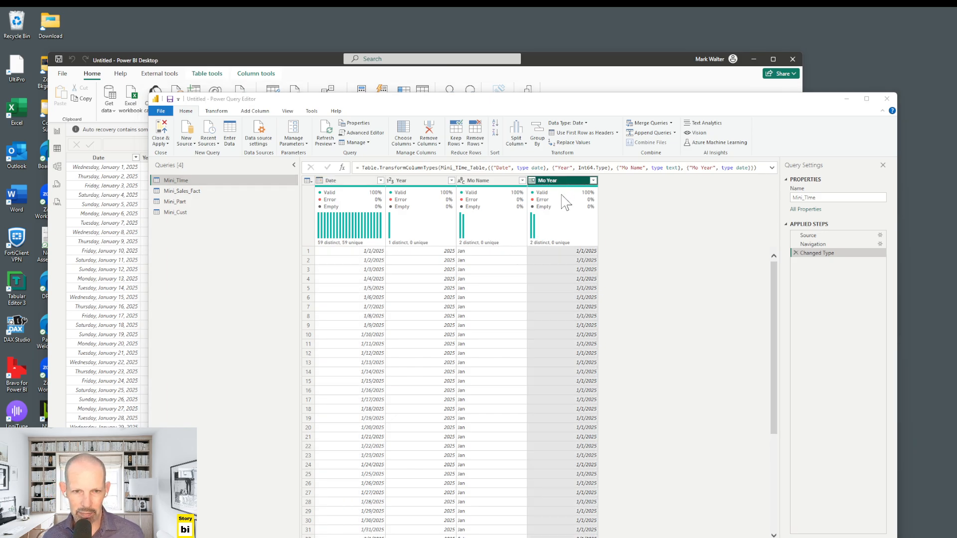
pyautogui.moveTo(567, 202)
pyautogui.press('Delete')
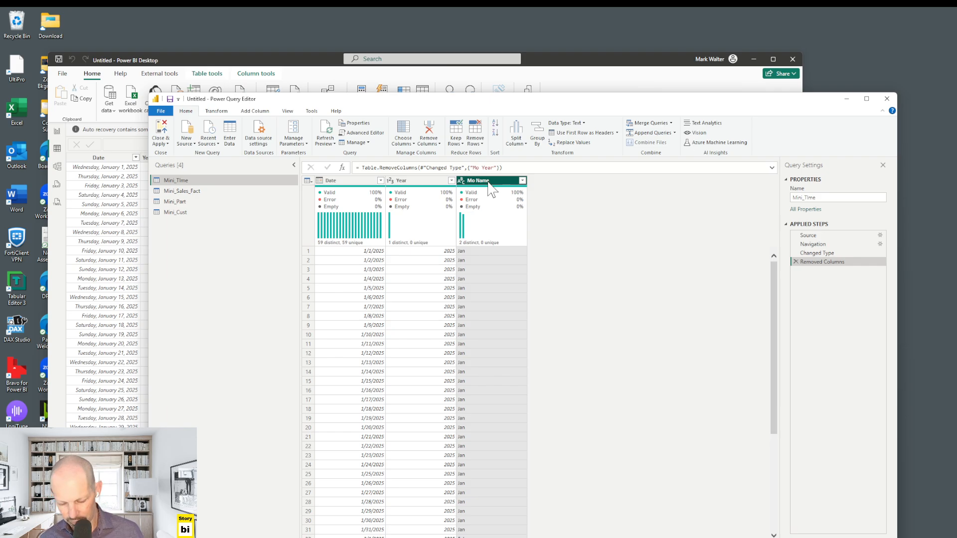
# Add a Mo Year column to the Mini_TIme query by merging Mo Name and Year with a space separator.
pyautogui.keyDown('ctrl'); pyautogui.click(407, 181); pyautogui.keyUp('ctrl')
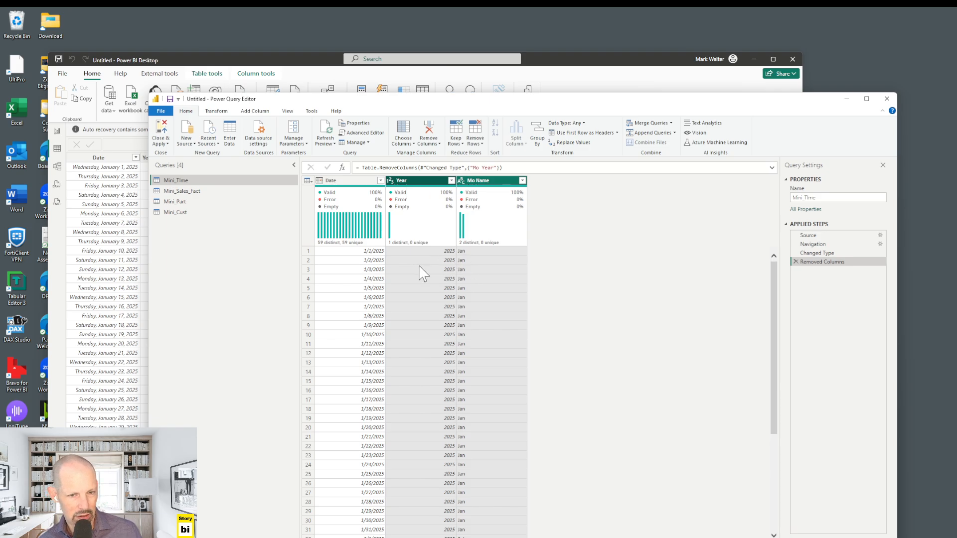
pyautogui.click(254, 111)
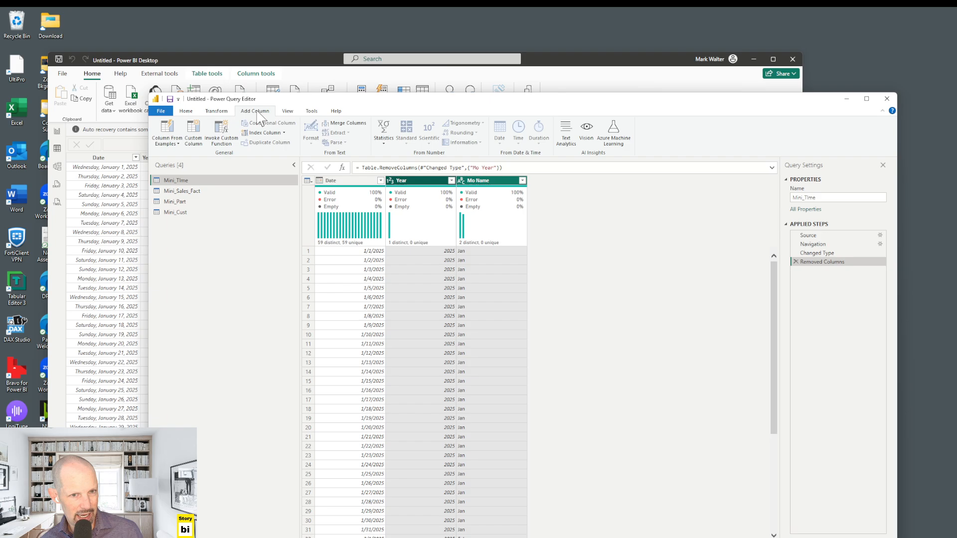
pyautogui.click(355, 126)
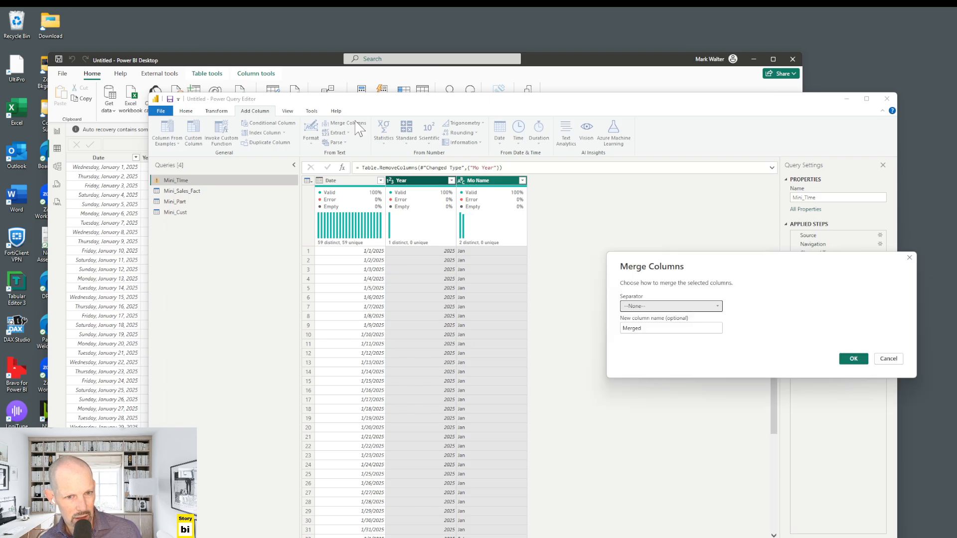
pyautogui.click(645, 306)
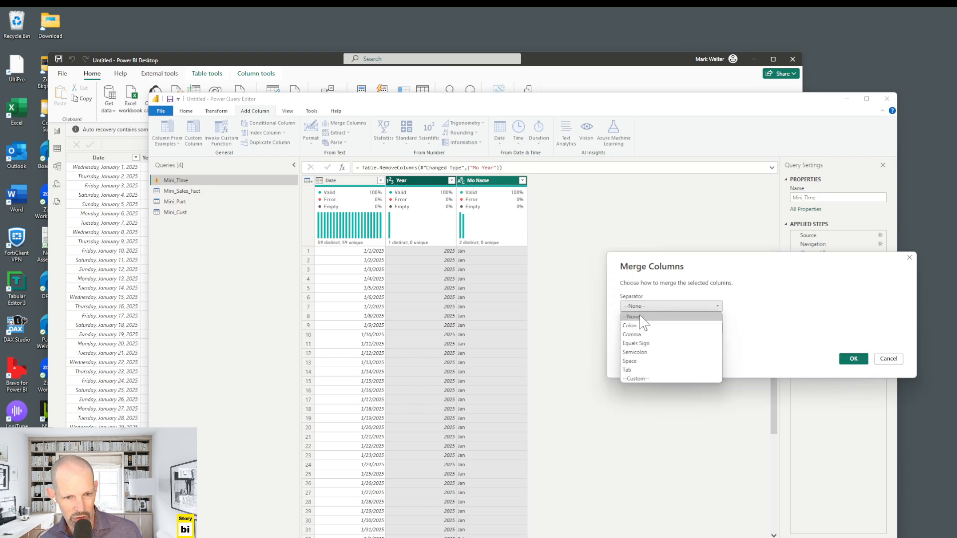
pyautogui.click(645, 362)
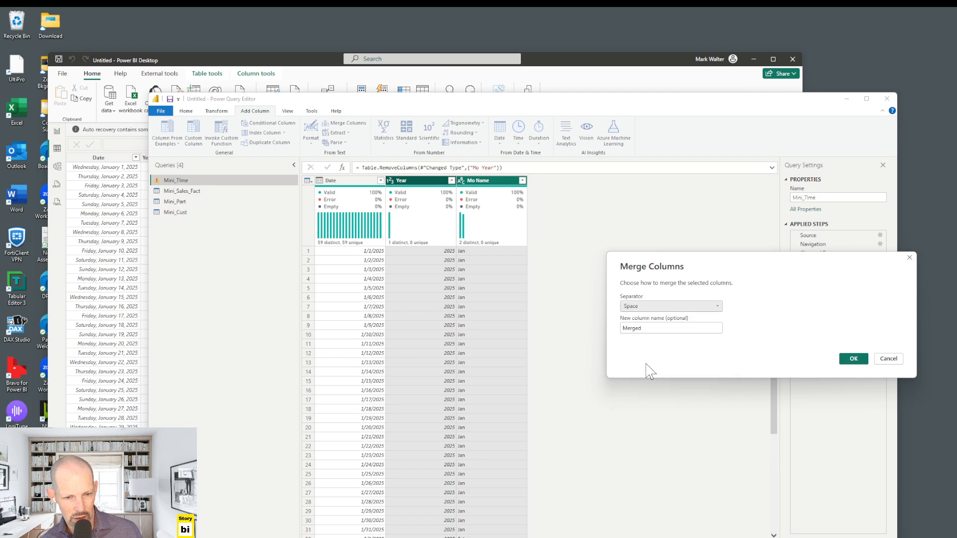
pyautogui.moveTo(648, 329); pyautogui.dragTo(613, 332)
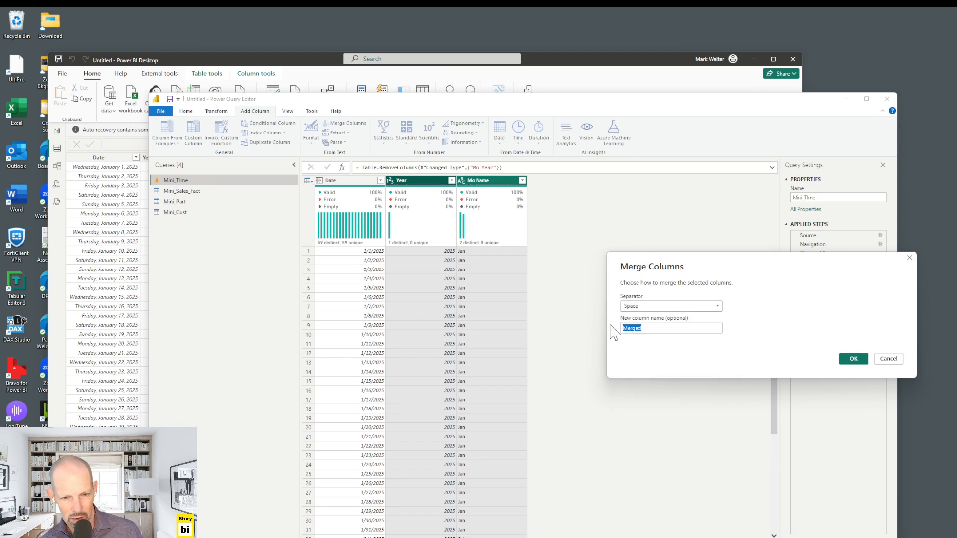
pyautogui.write('Mo Yea')
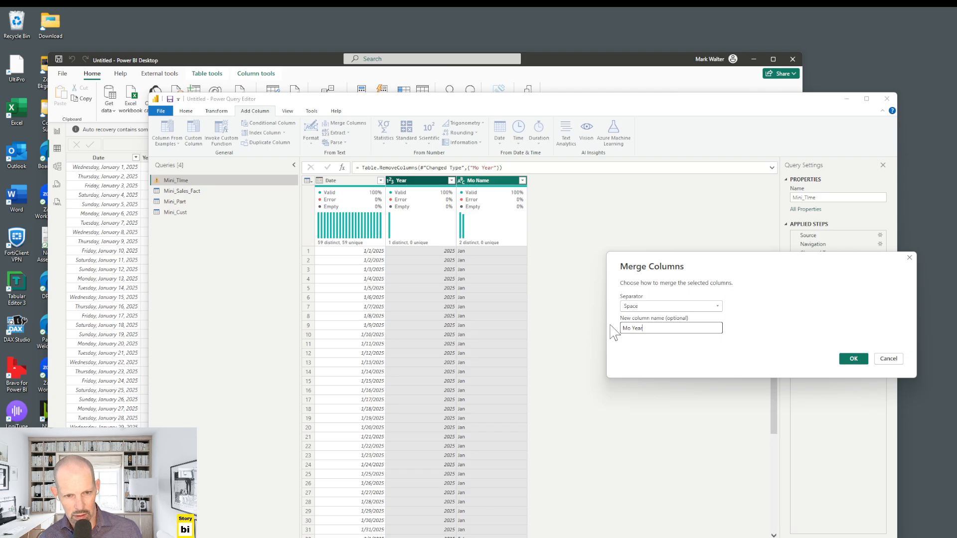
pyautogui.click(853, 359)
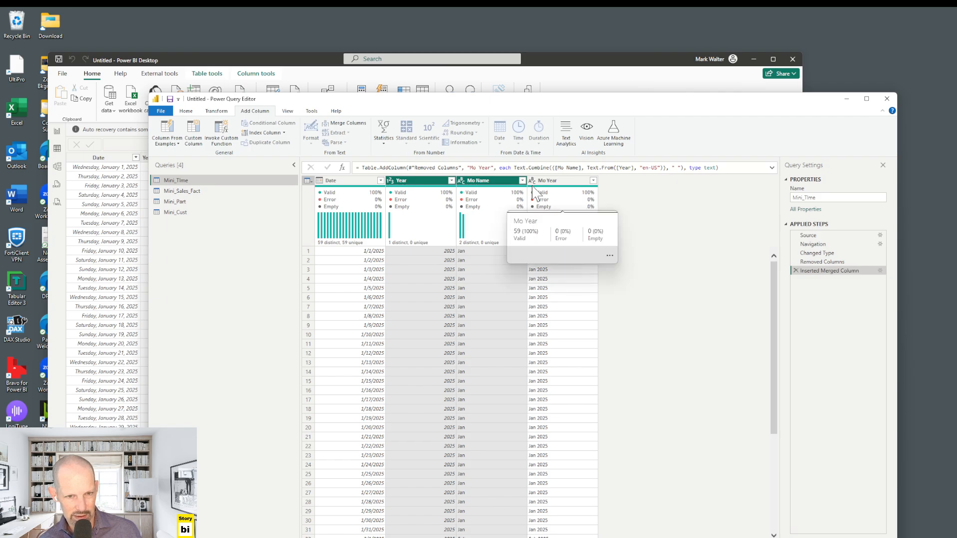
# Check the data type of the new Mo Year column, and apply the query changes to the data model.
pyautogui.click(531, 181)
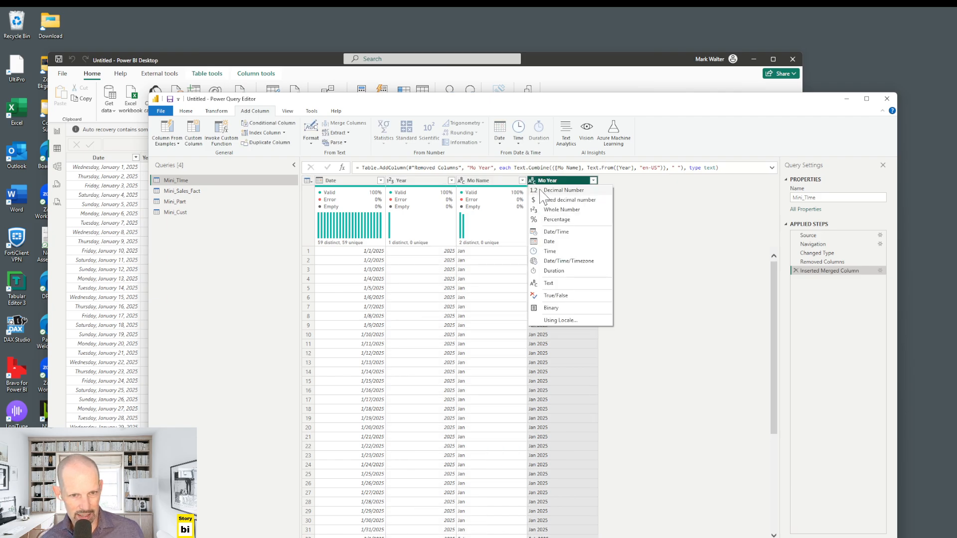
pyautogui.click(668, 229)
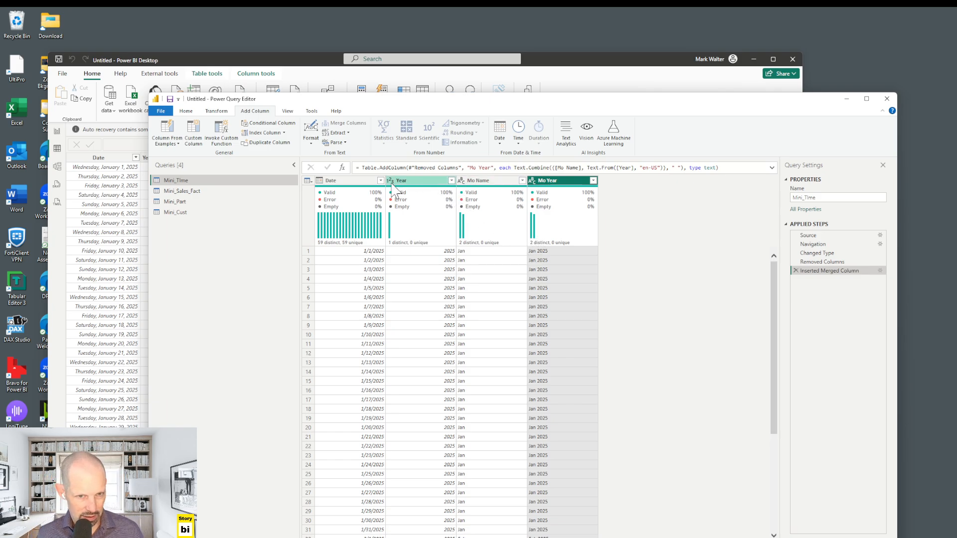
pyautogui.moveTo(330, 192)
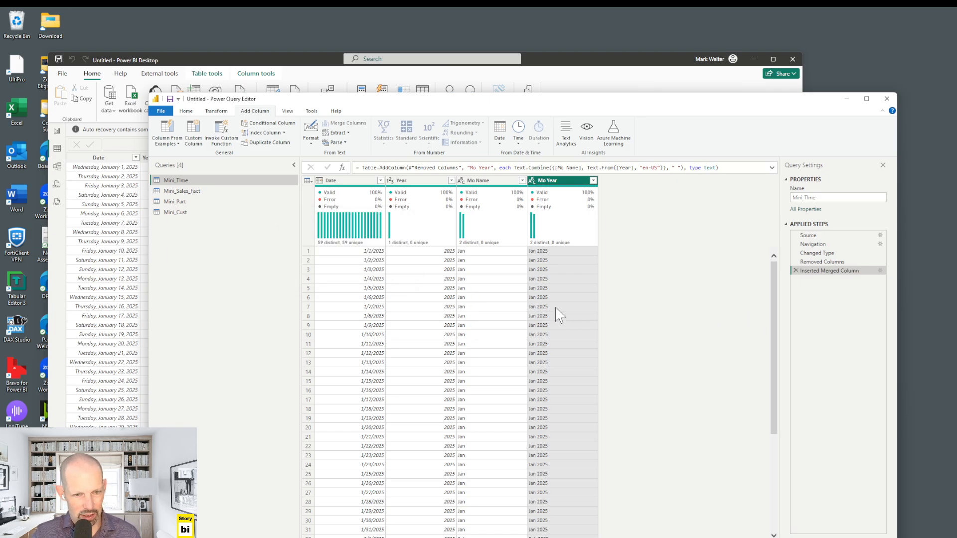
pyautogui.click(186, 111)
pyautogui.click(162, 128)
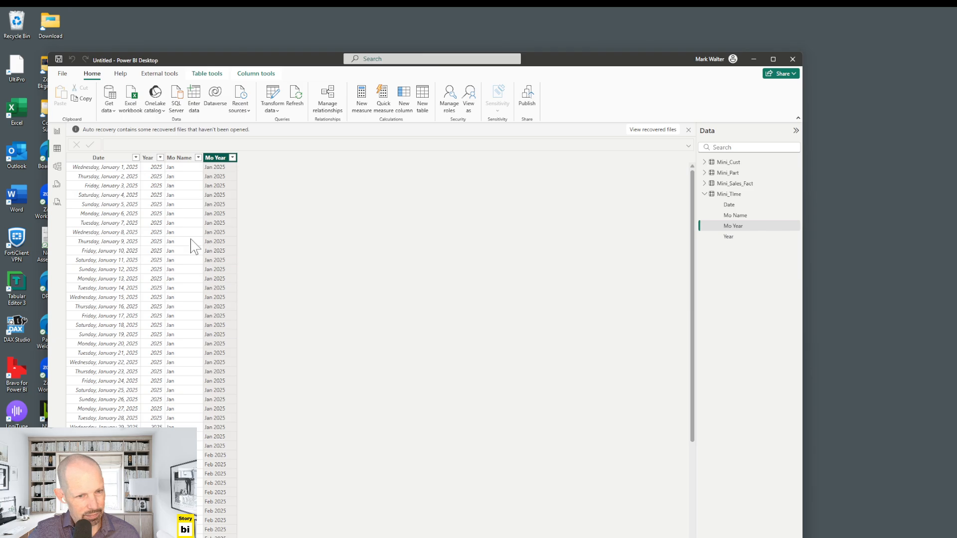
# Format the Mini_TIme table's Date column as 03/14/2001 (mm/dd/yyyy).
pyautogui.click(107, 158)
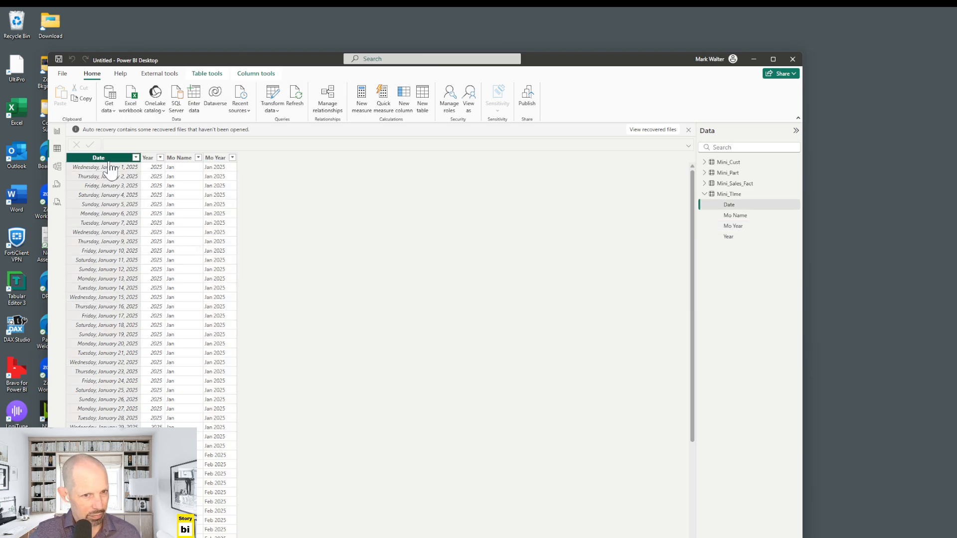
pyautogui.click(254, 74)
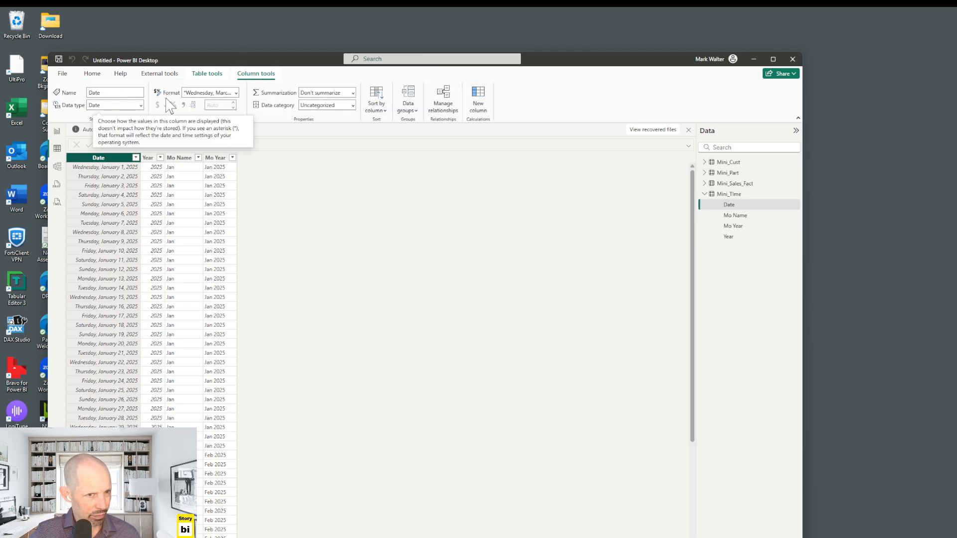
pyautogui.click(236, 93)
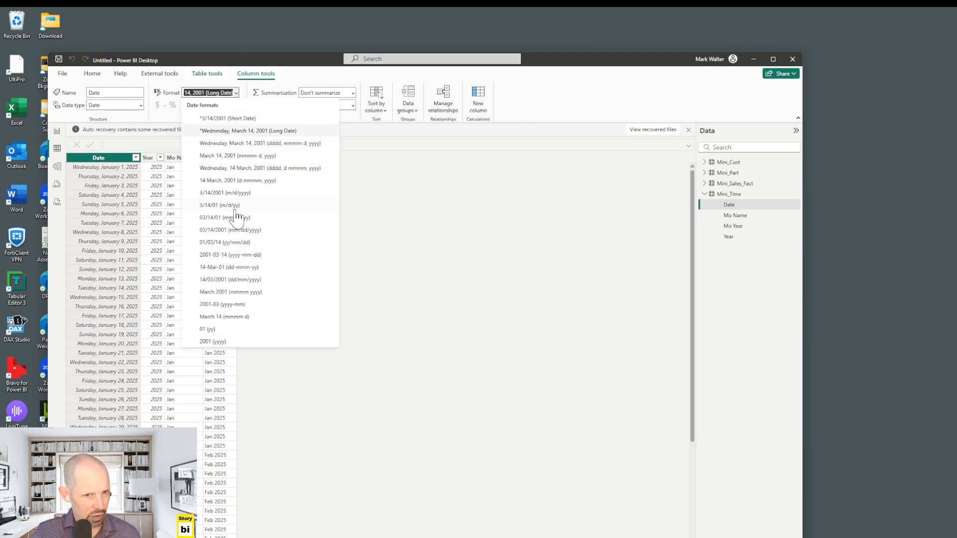
pyautogui.click(234, 232)
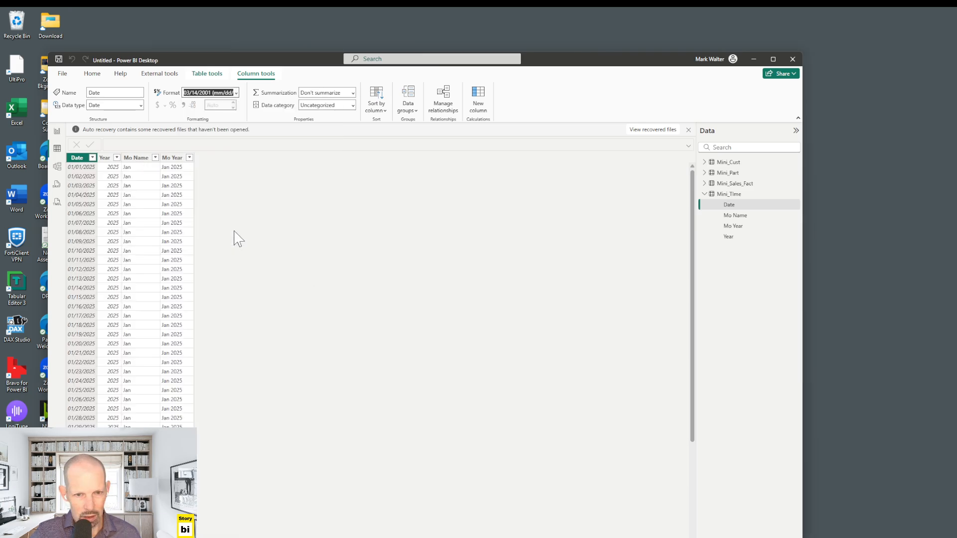
pyautogui.click(712, 194)
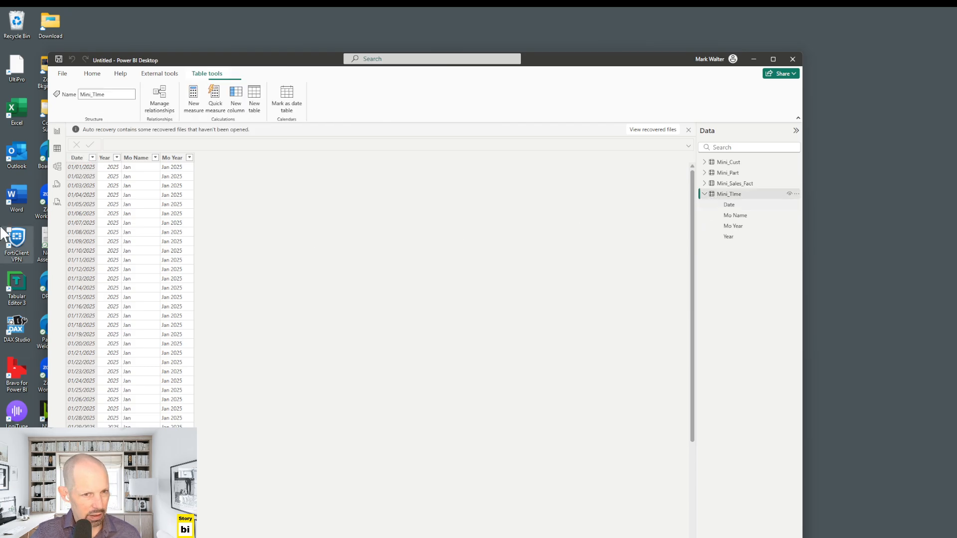
# Return to the report page, shift the empty matrix slightly and assign Mini_Part's Vendor and Description as its rows.
pyautogui.click(57, 131)
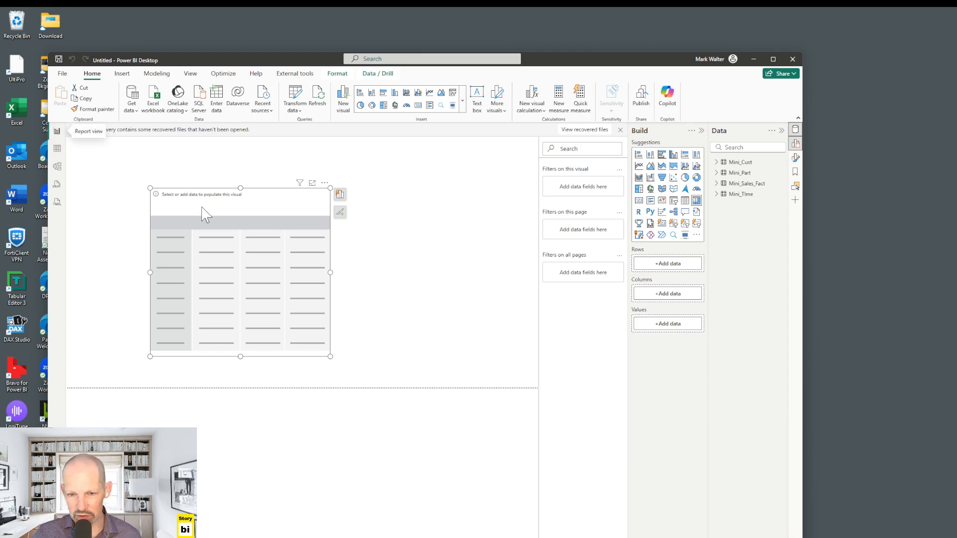
pyautogui.moveTo(252, 252); pyautogui.dragTo(269, 243)
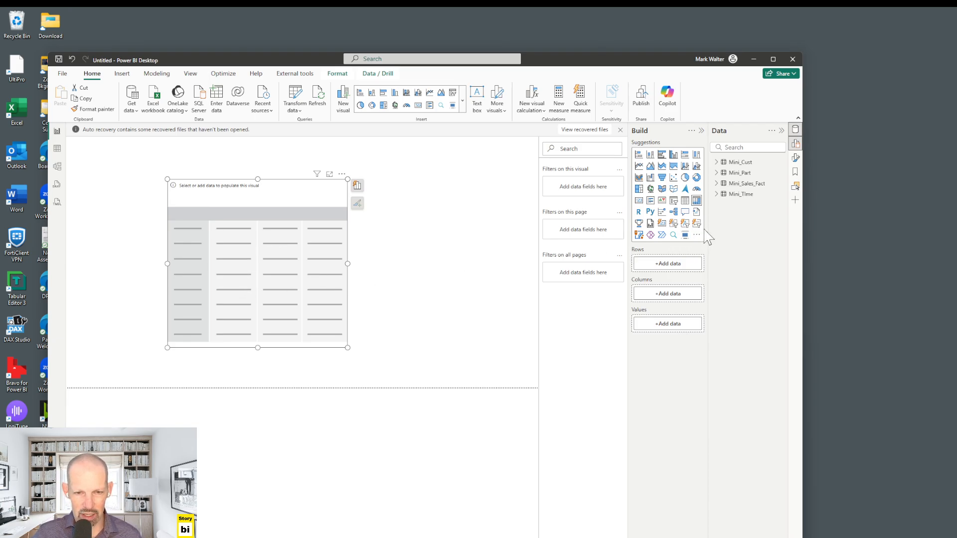
pyautogui.moveTo(720, 206)
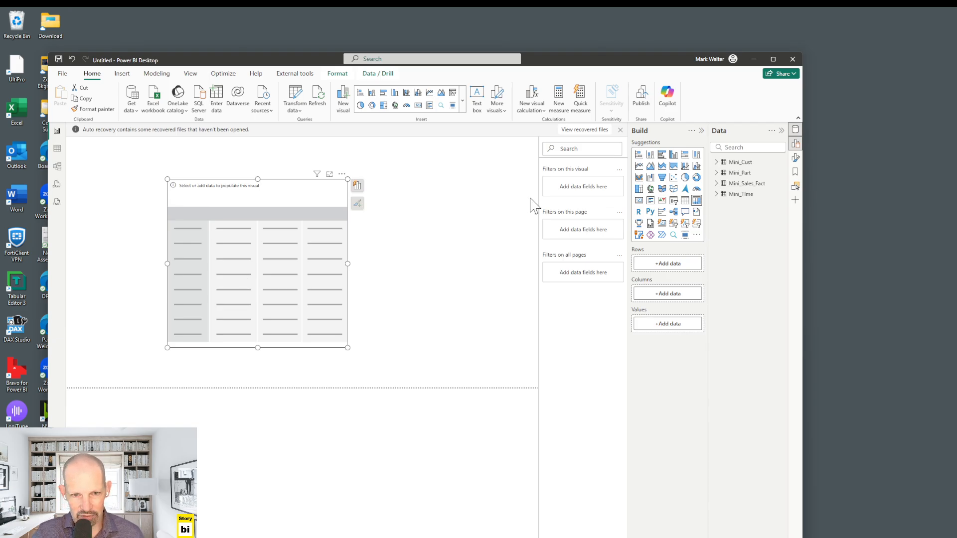
pyautogui.click(718, 175)
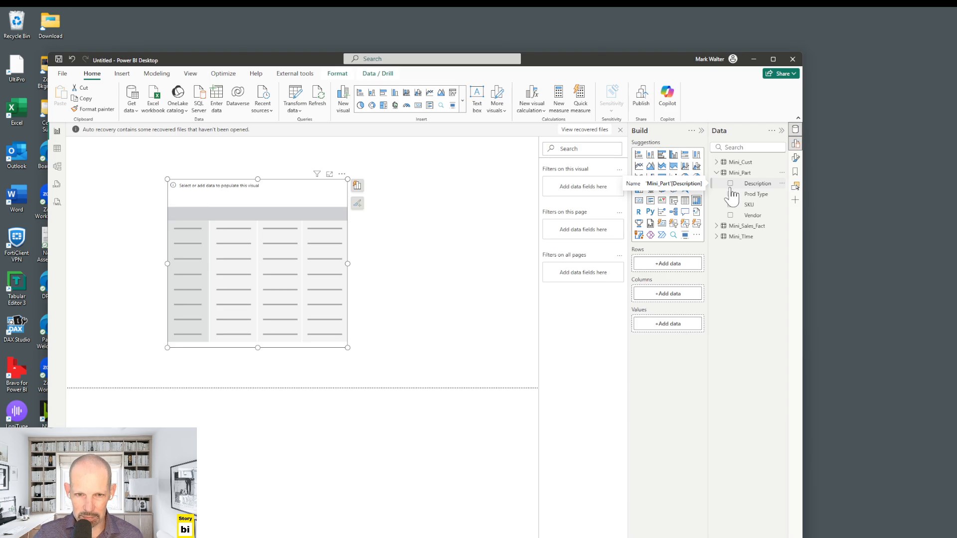
pyautogui.moveTo(742, 218); pyautogui.dragTo(667, 268)
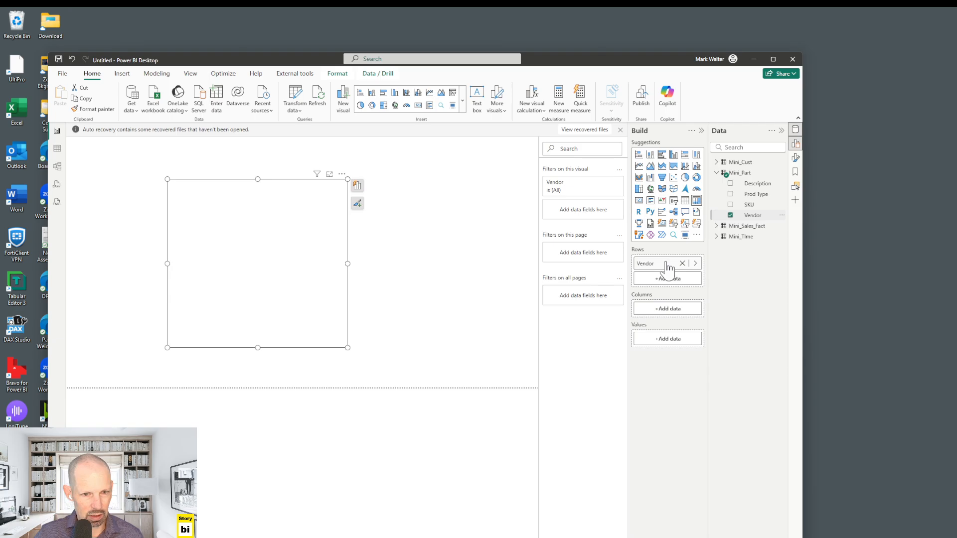
pyautogui.moveTo(753, 185); pyautogui.dragTo(676, 285)
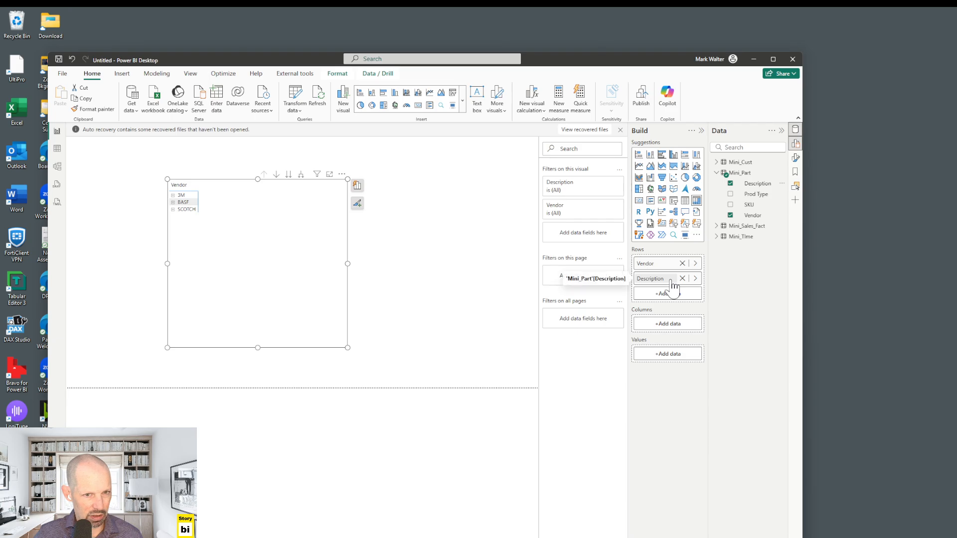
# Assign the Mini_TIme table's Mo Year field to the matrix columns.
pyautogui.click(716, 173)
pyautogui.click(716, 194)
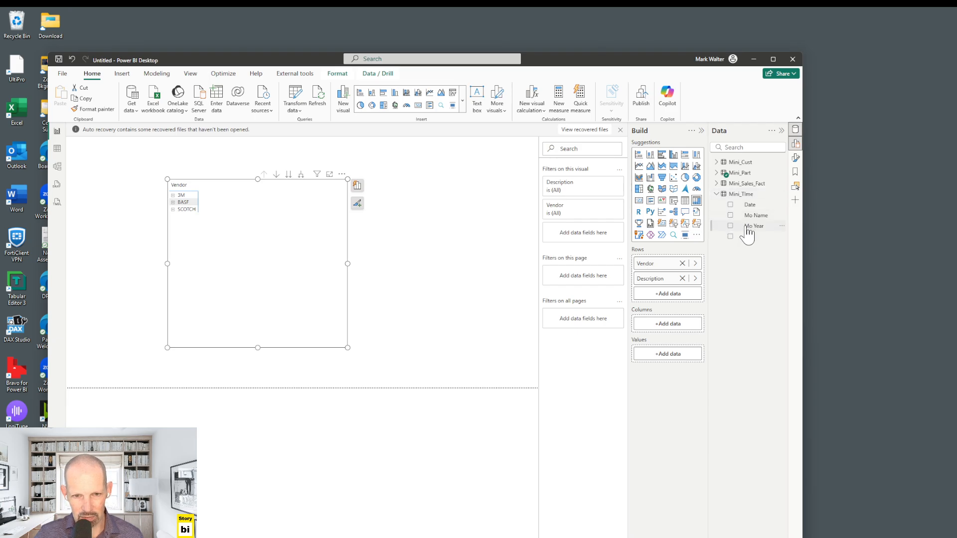
pyautogui.moveTo(746, 236); pyautogui.dragTo(676, 326)
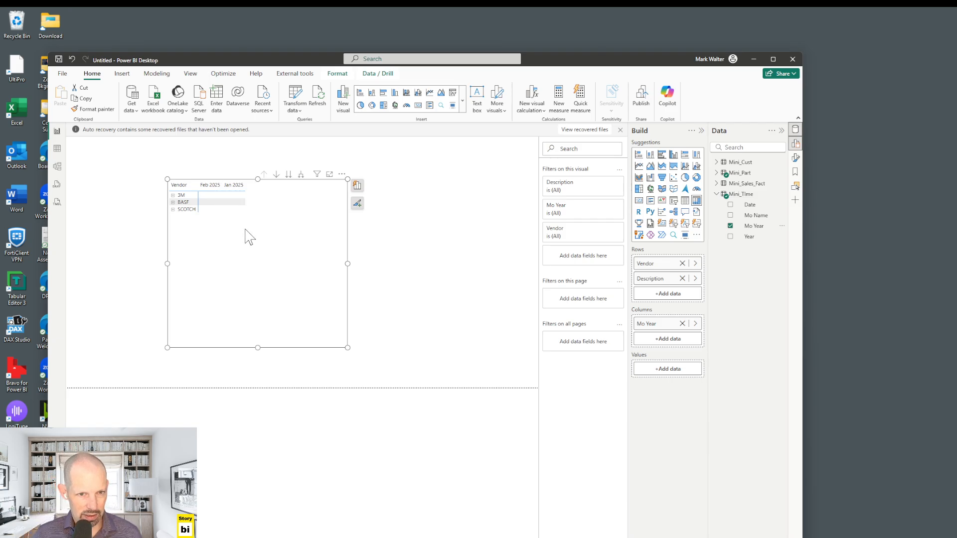
pyautogui.click(716, 195)
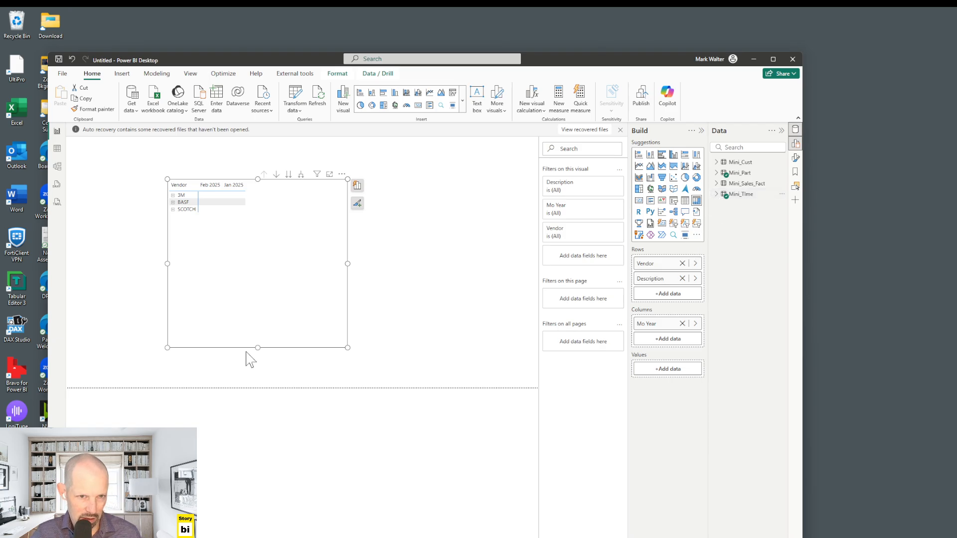
# Add Mini_Sales_Fact's Total Sales to the matrix values and expand all rows down one level to show the descriptions.
pyautogui.click(716, 184)
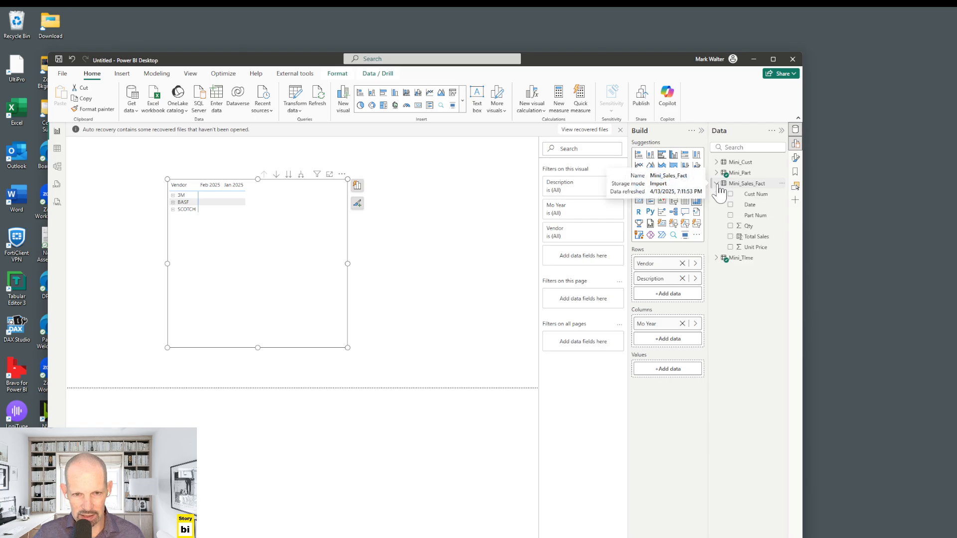
pyautogui.moveTo(745, 236); pyautogui.dragTo(267, 238)
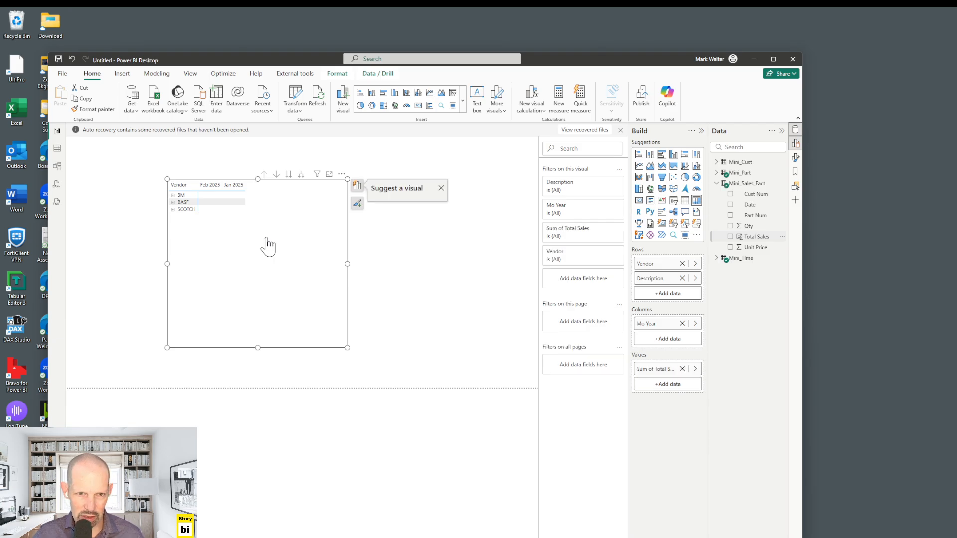
pyautogui.click(301, 177)
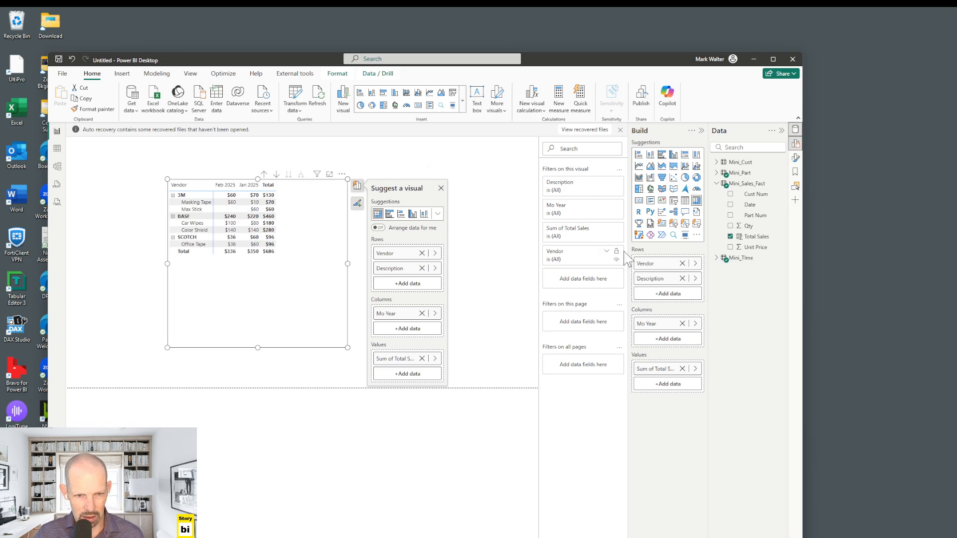
# Increase the font size of the matrix values and set the row headers' font size to 20.
pyautogui.click(795, 158)
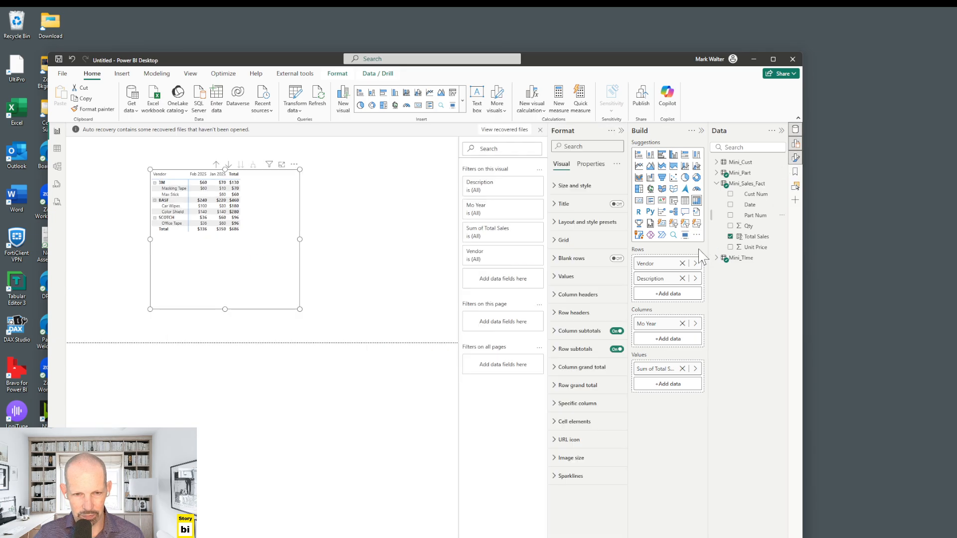
pyautogui.click(565, 276)
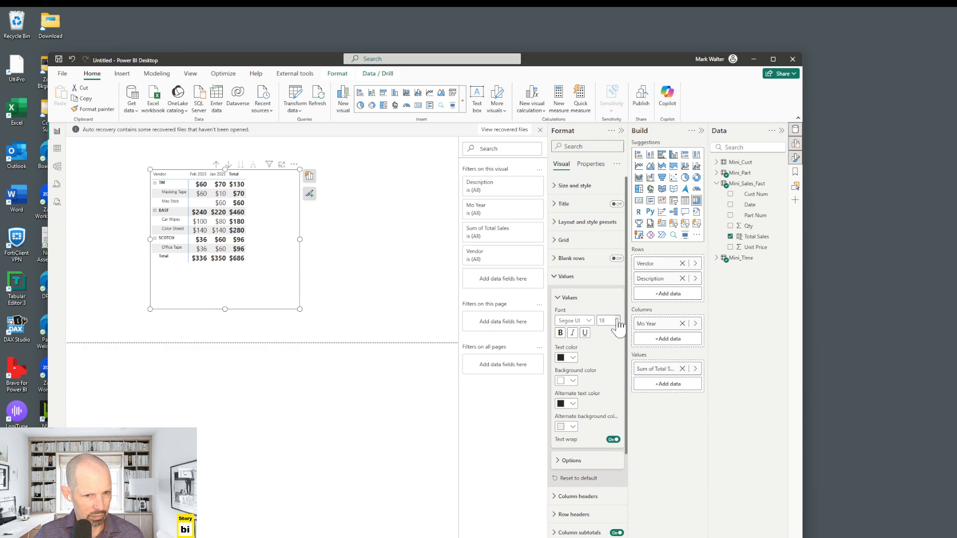
pyautogui.click(567, 277)
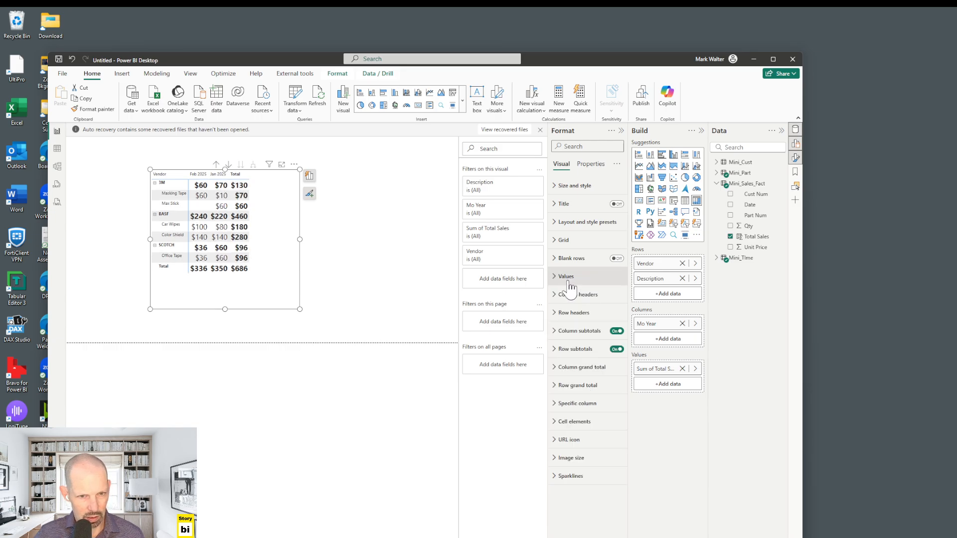
pyautogui.click(565, 314)
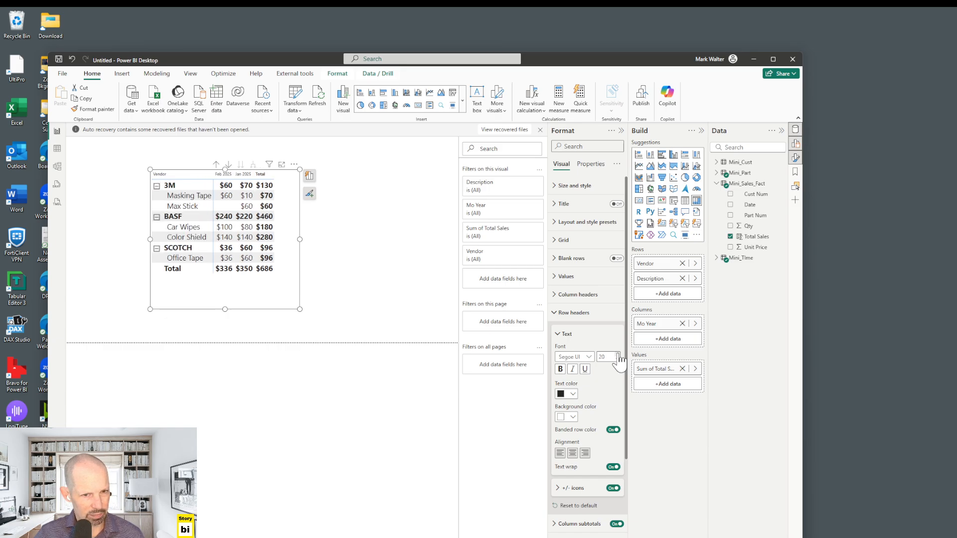
# Enlarge the matrix visual and set its column headers' font size to 16.
pyautogui.moveTo(299, 309); pyautogui.dragTo(360, 323)
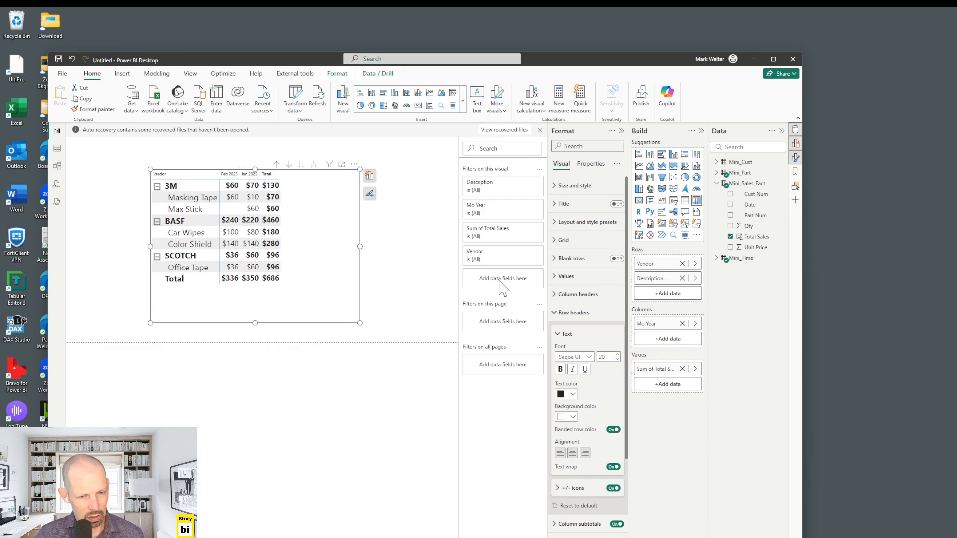
pyautogui.click(555, 295)
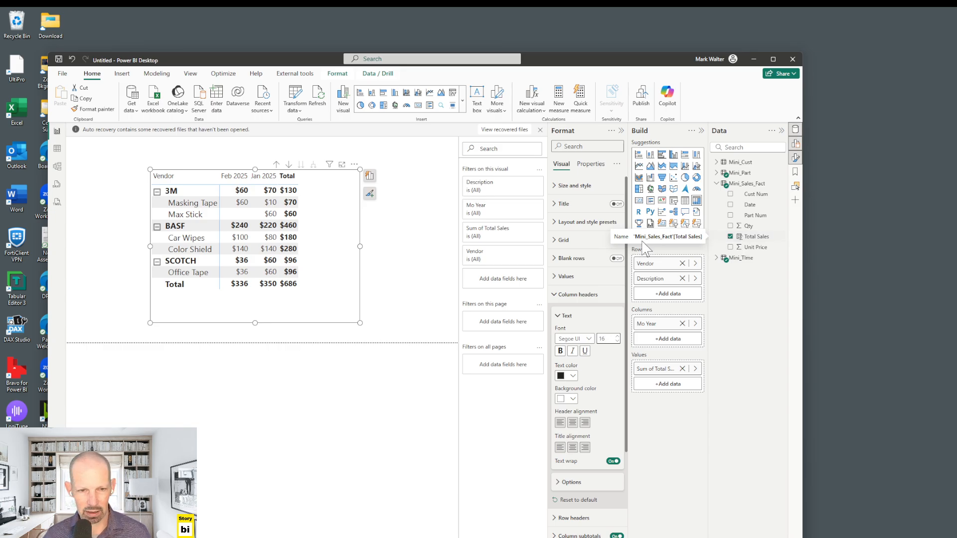
# Remove the Total Sales calculated column from the matrix values.
pyautogui.click(556, 295)
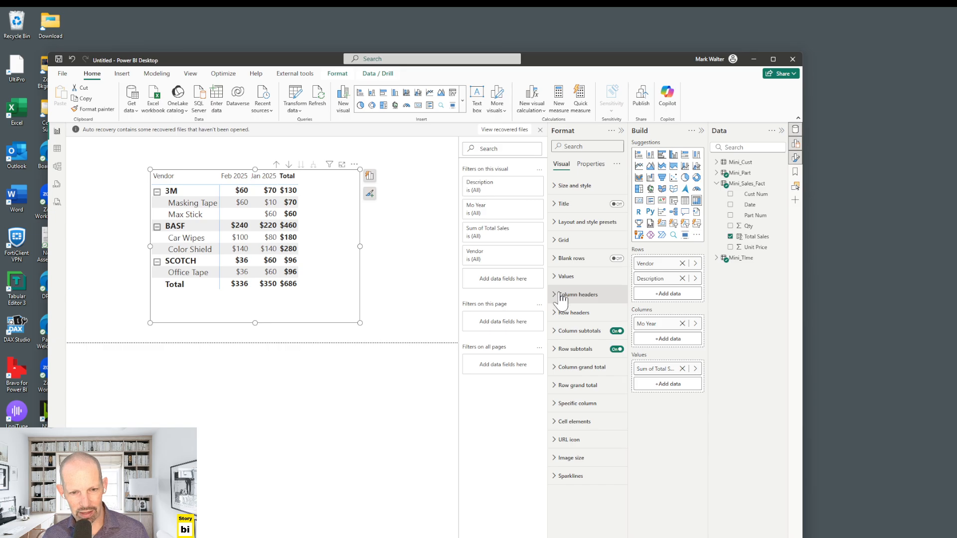
pyautogui.click(682, 368)
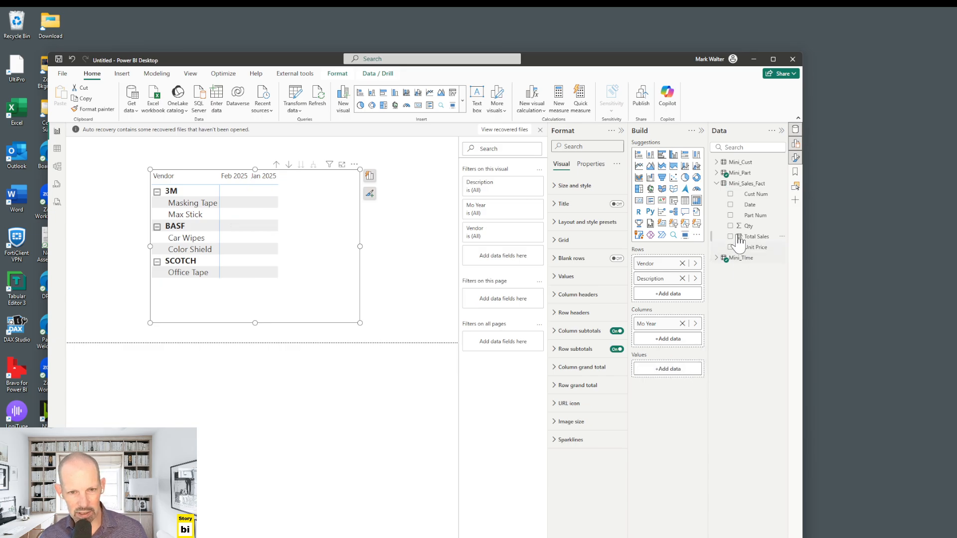
# Create a new measure in the Mini_Sales_Fact table and name it Total Sales Meas.
pyautogui.rightClick(739, 207)
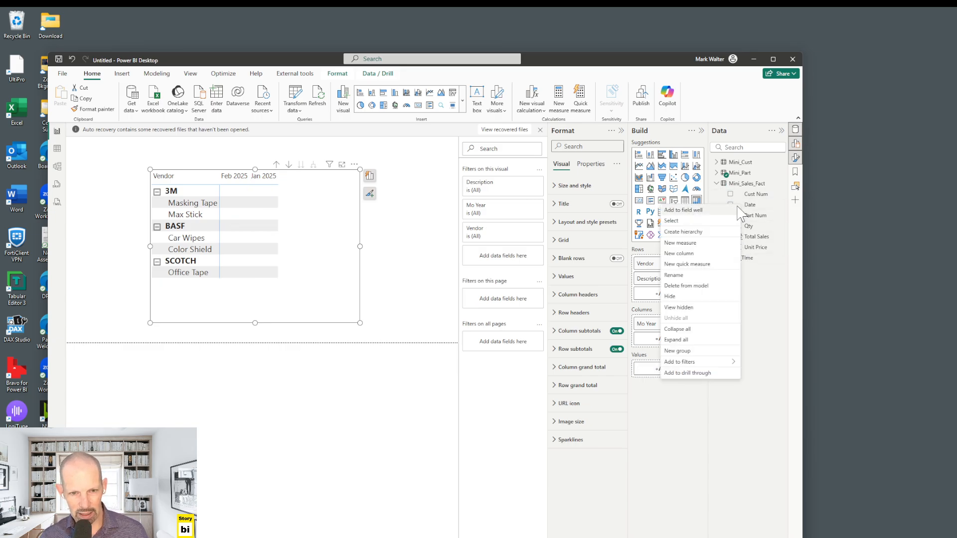
pyautogui.click(680, 245)
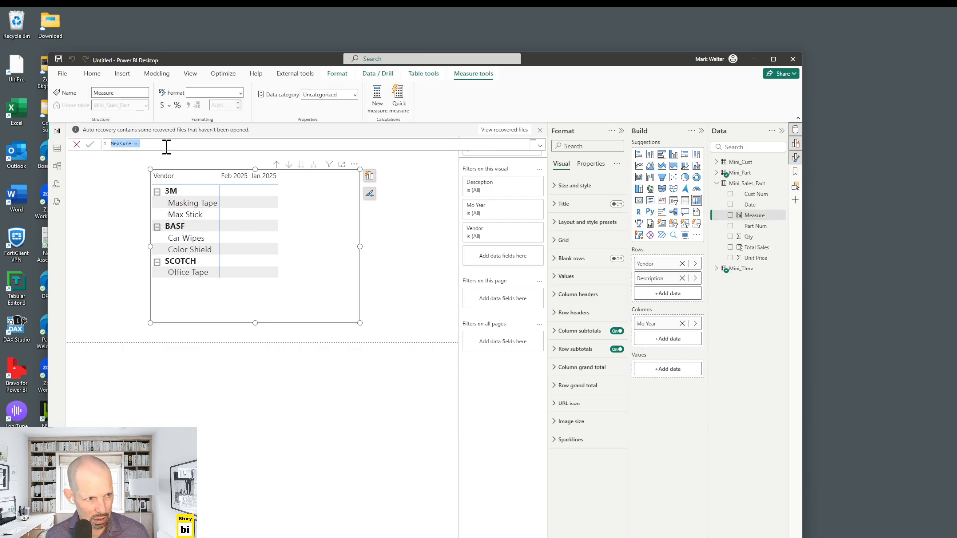
pyautogui.scroll(5, 166, 146)
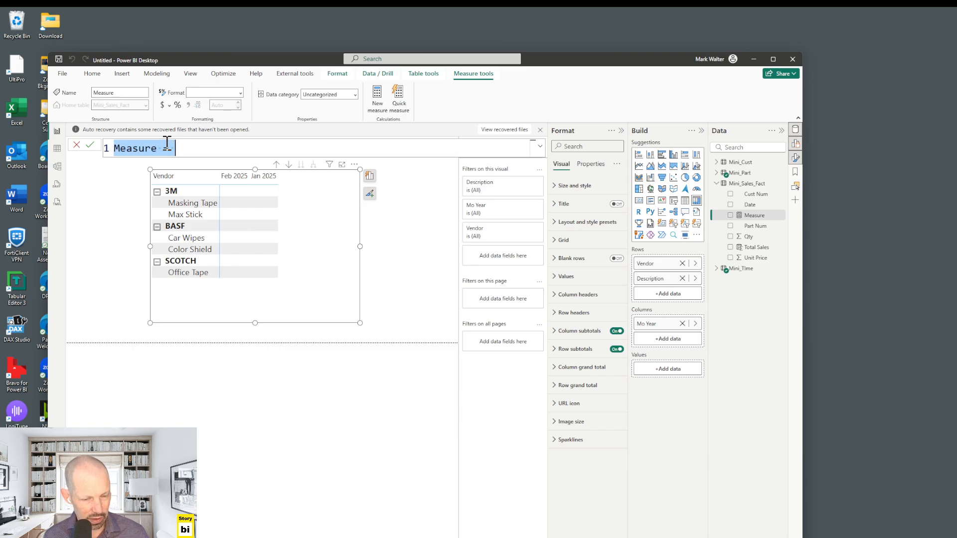
pyautogui.scroll(1, 167, 144)
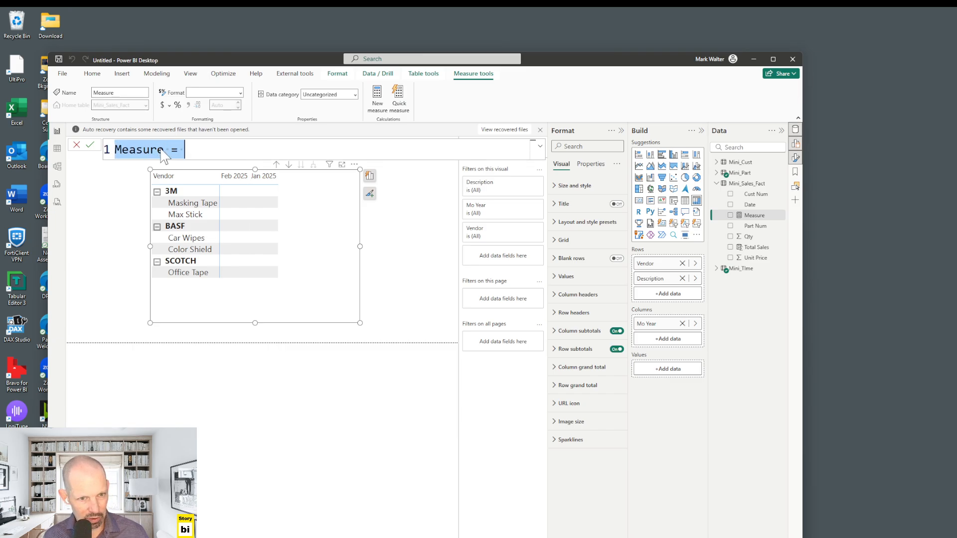
pyautogui.doubleClick(161, 150)
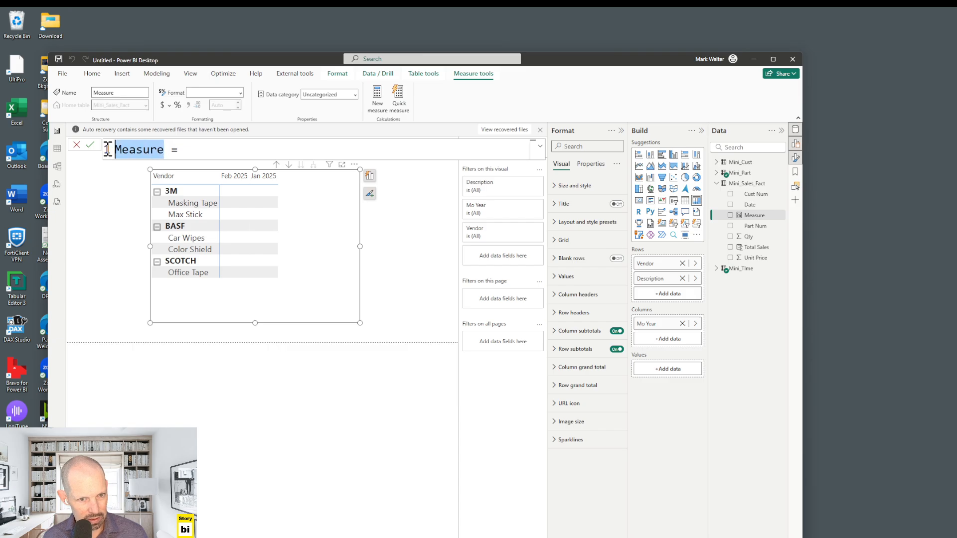
pyautogui.write('Total Sales')
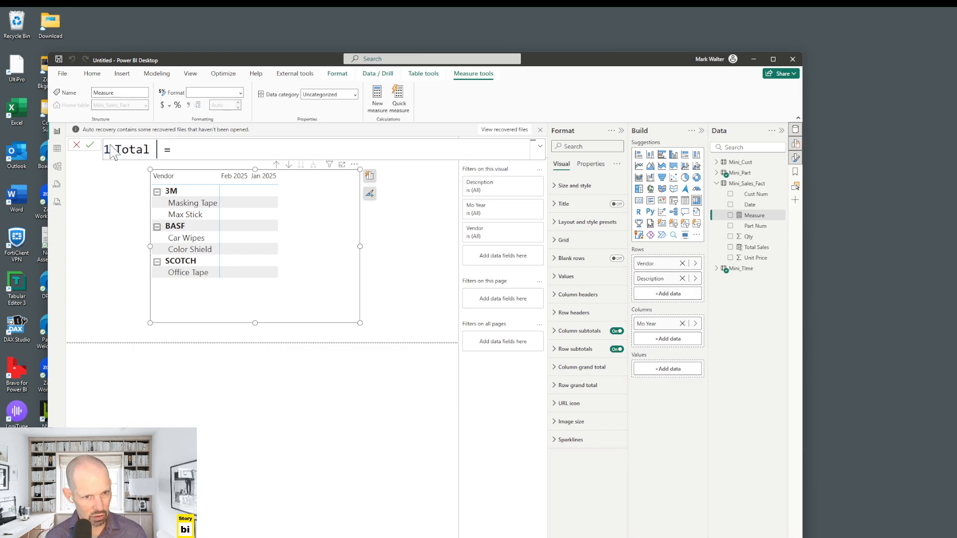
pyautogui.write(' Meas')
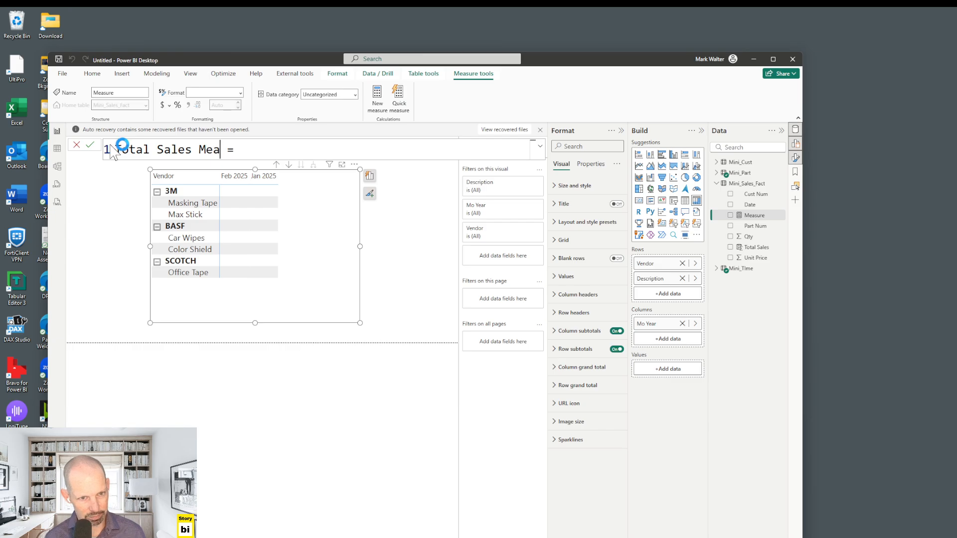
pyautogui.click(301, 148)
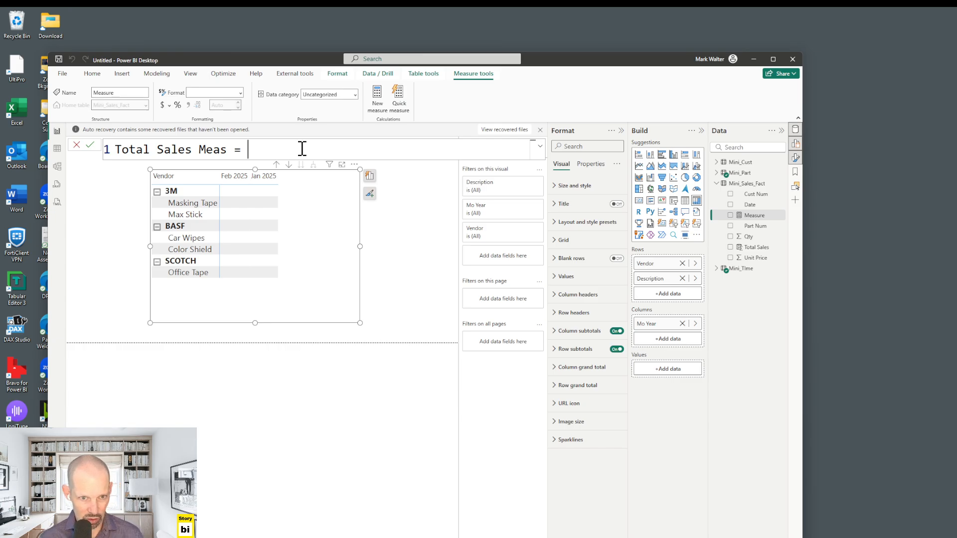
# Define the Total Sales Meas measure as SUM(Mini_Sales_Fact[Total Sales]) and commit the formula.
pyautogui.write('SUM(')
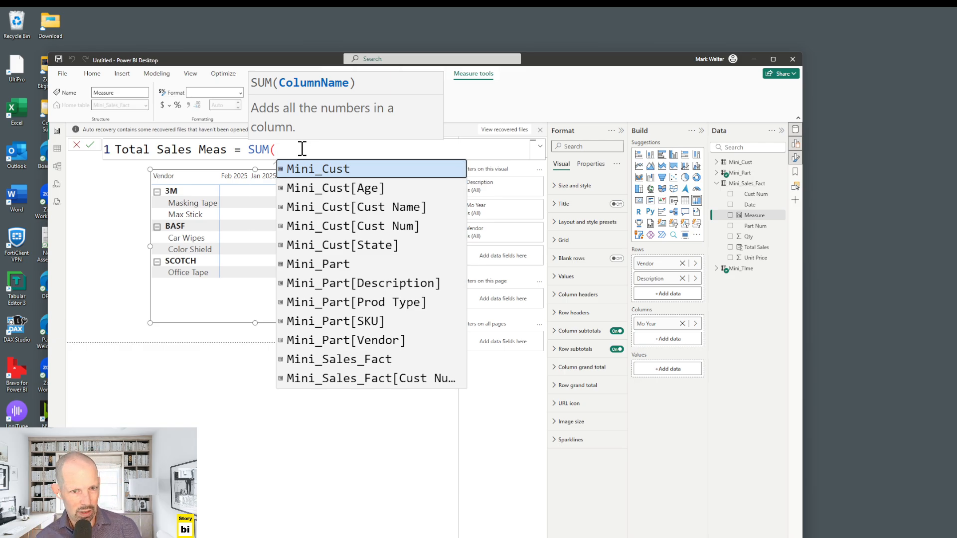
pyautogui.write('total')
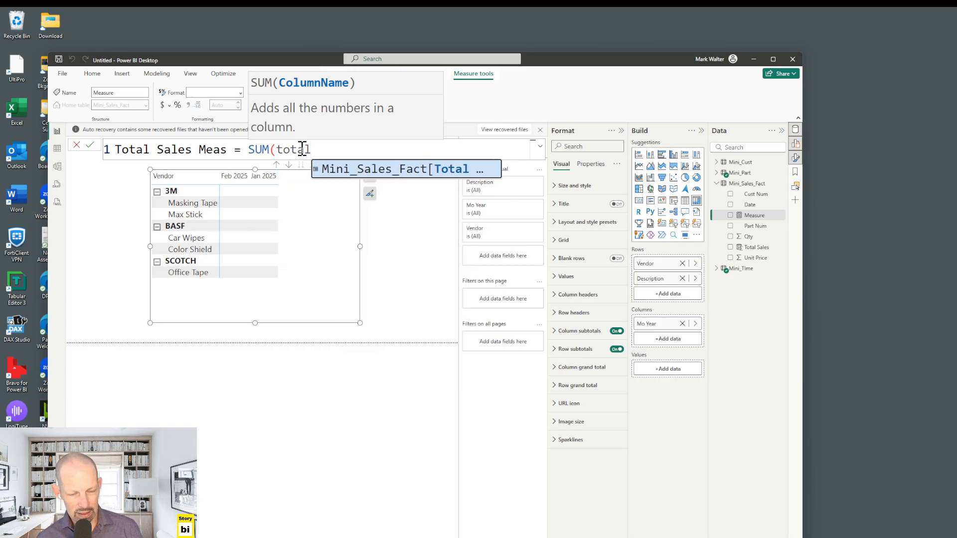
pyautogui.press('Tab')
pyautogui.write(')')
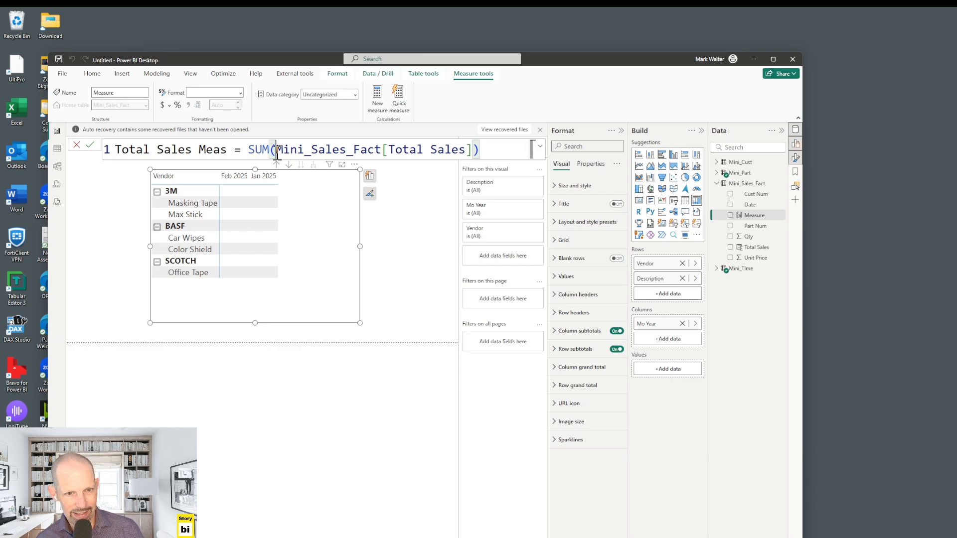
pyautogui.moveTo(277, 152); pyautogui.dragTo(382, 150)
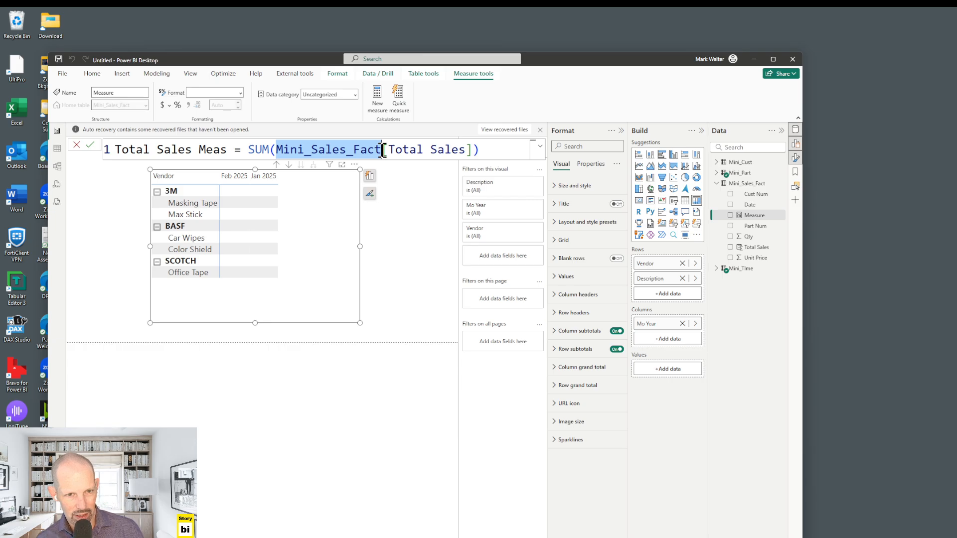
pyautogui.moveTo(381, 150); pyautogui.dragTo(474, 152)
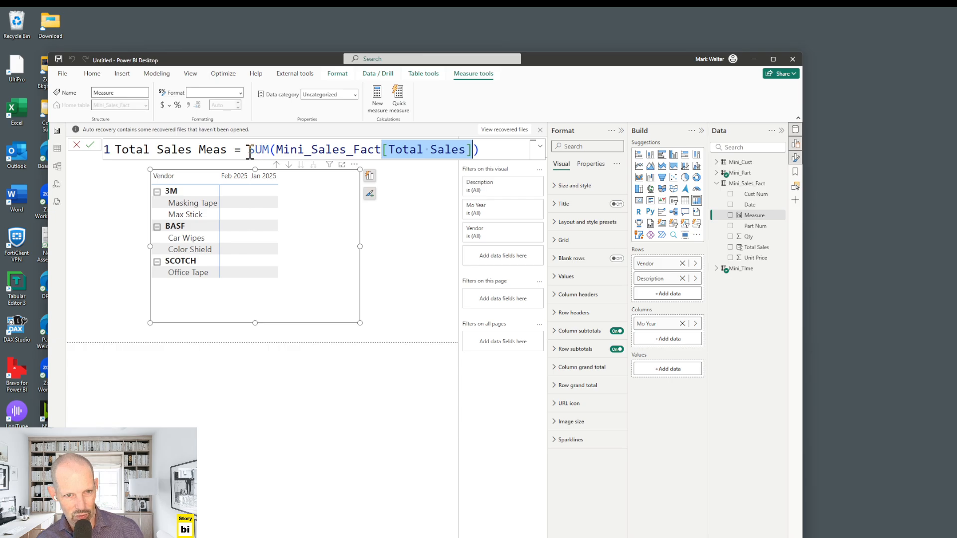
pyautogui.moveTo(249, 151); pyautogui.dragTo(270, 151)
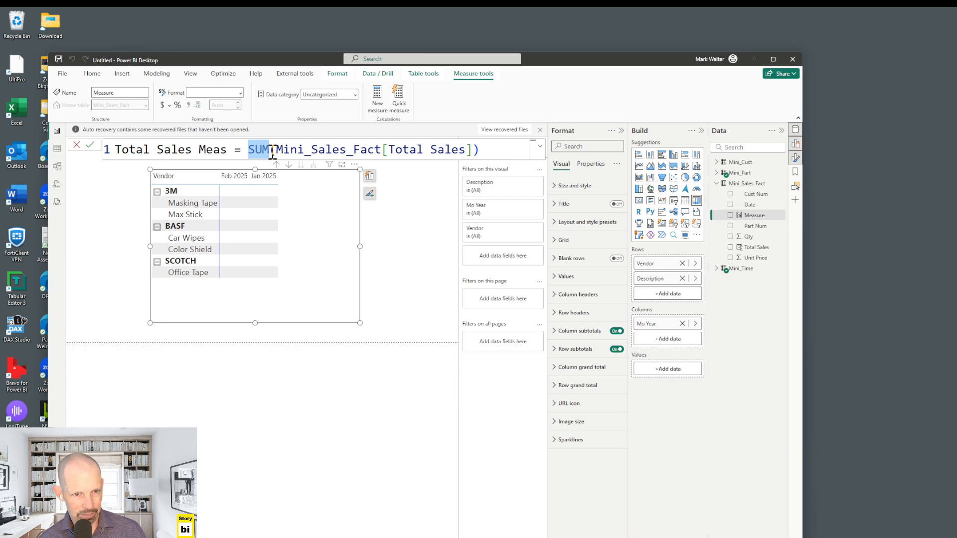
pyautogui.click(227, 151)
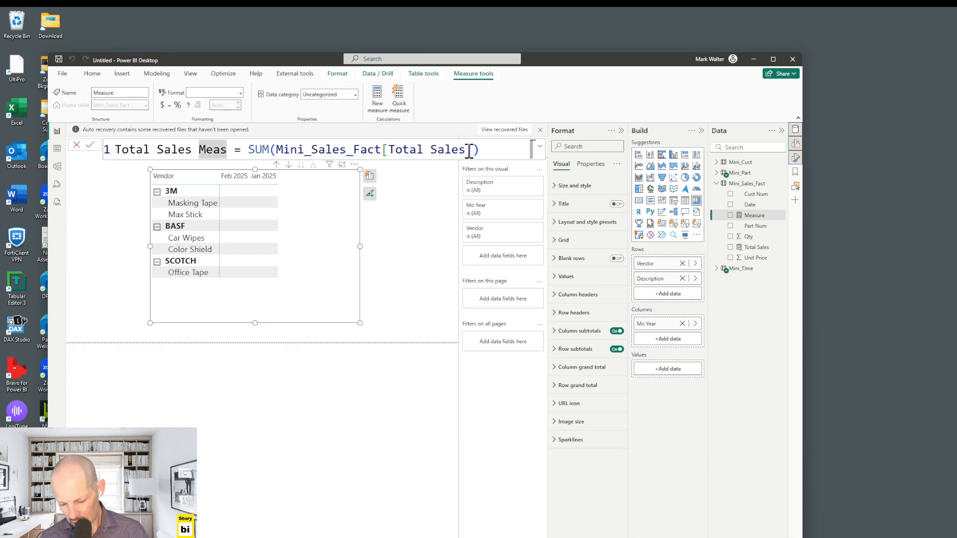
pyautogui.press('Return')
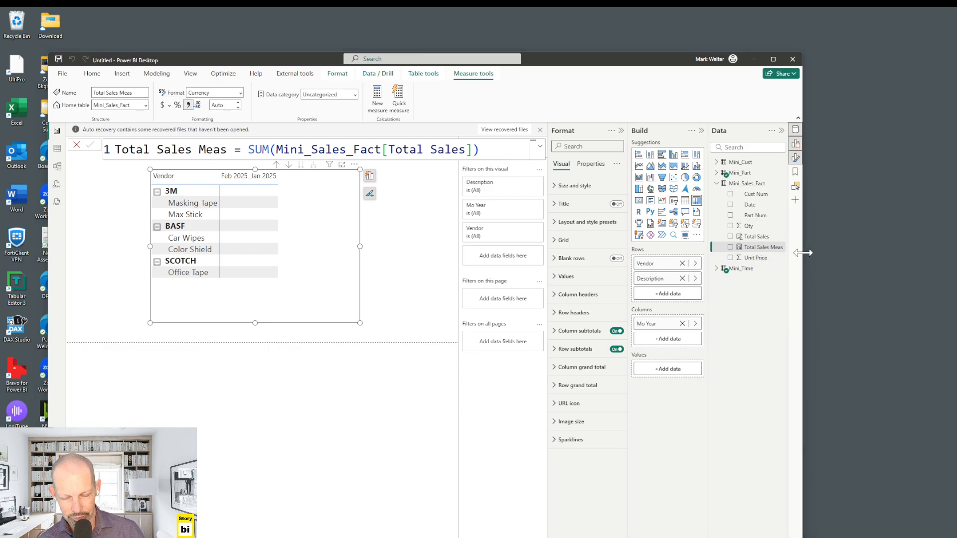
# Widen the application window and check the Mini_Sales_Fact data table for the Total Sales Meas measure, returning to the report.
pyautogui.moveTo(802, 250); pyautogui.dragTo(884, 249)
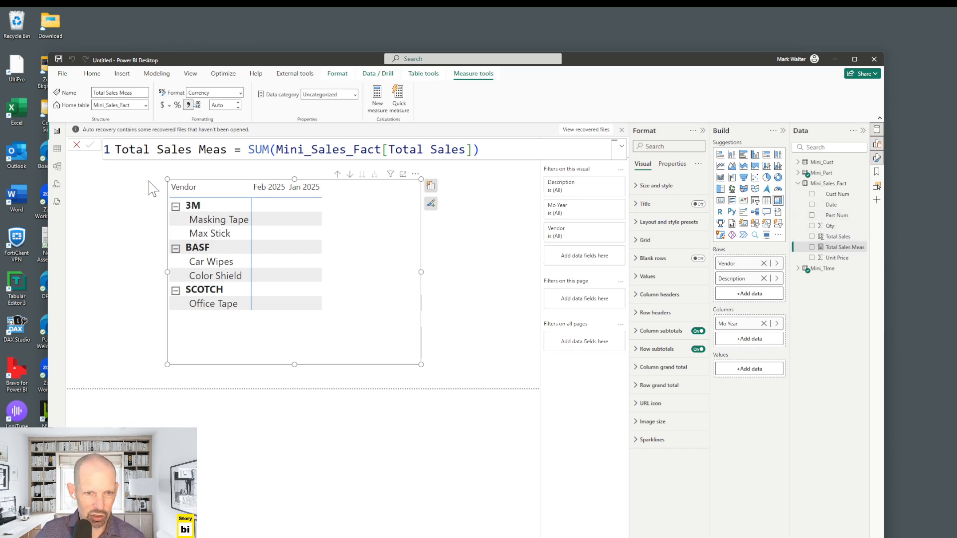
pyautogui.click(58, 148)
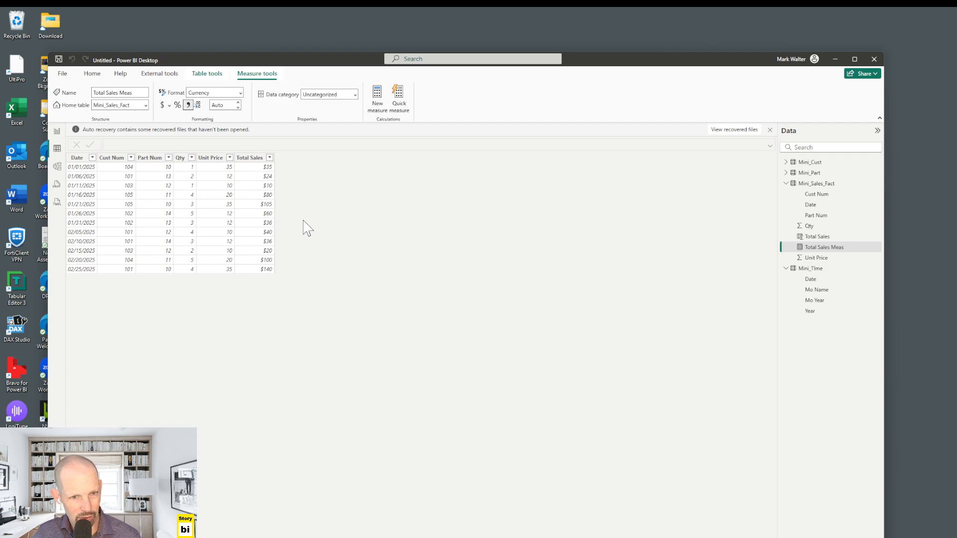
pyautogui.click(829, 248)
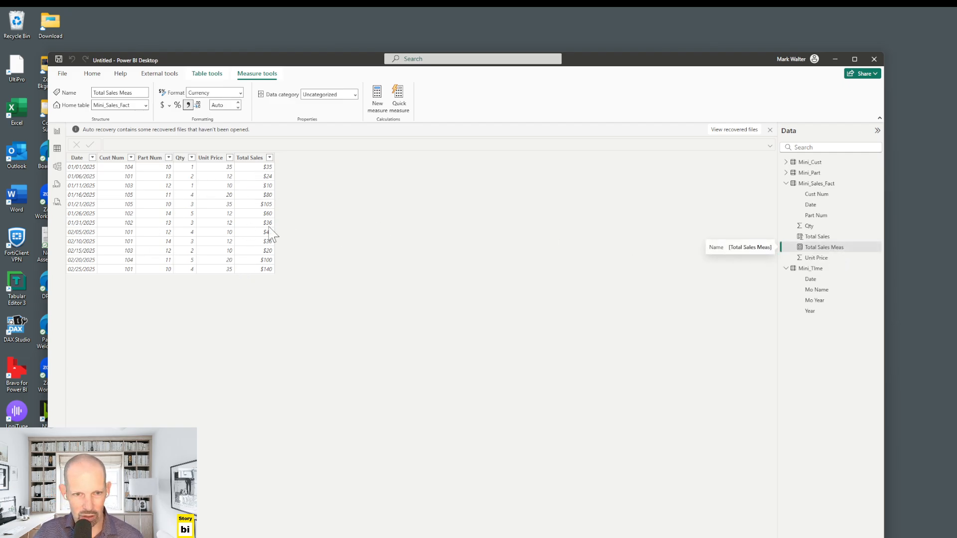
pyautogui.click(57, 131)
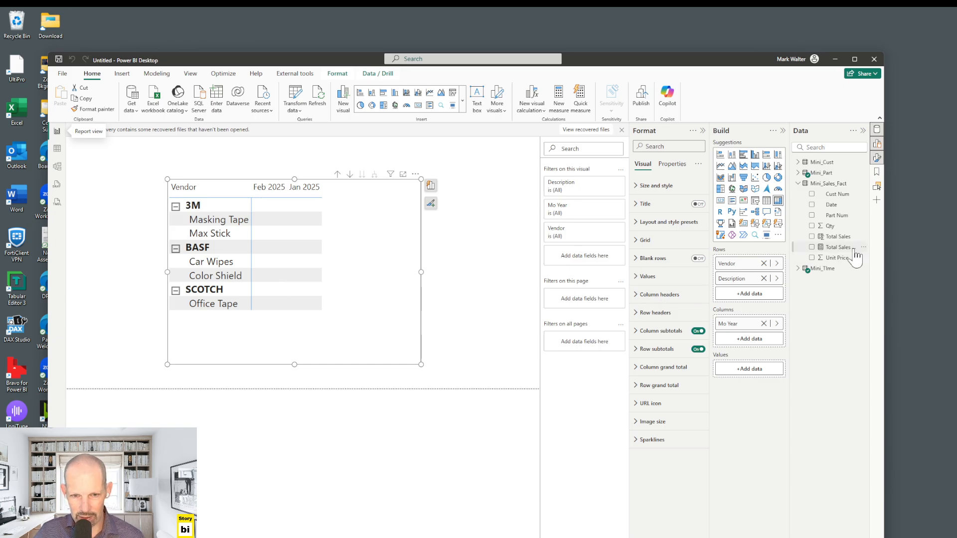
# Add the Total Sales Meas measure to the matrix values and widen the matrix visual slightly.
pyautogui.moveTo(842, 247); pyautogui.dragTo(758, 373)
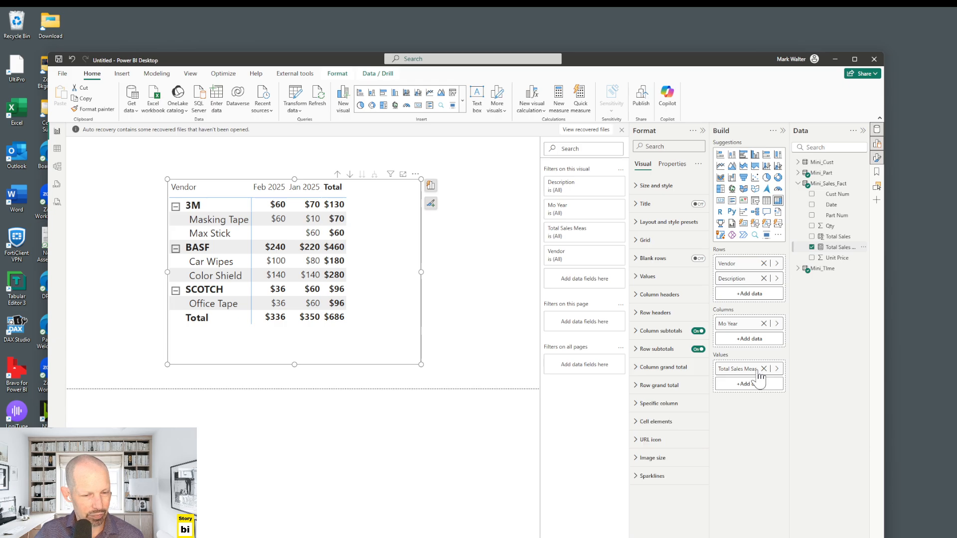
pyautogui.moveTo(421, 272); pyautogui.dragTo(443, 272)
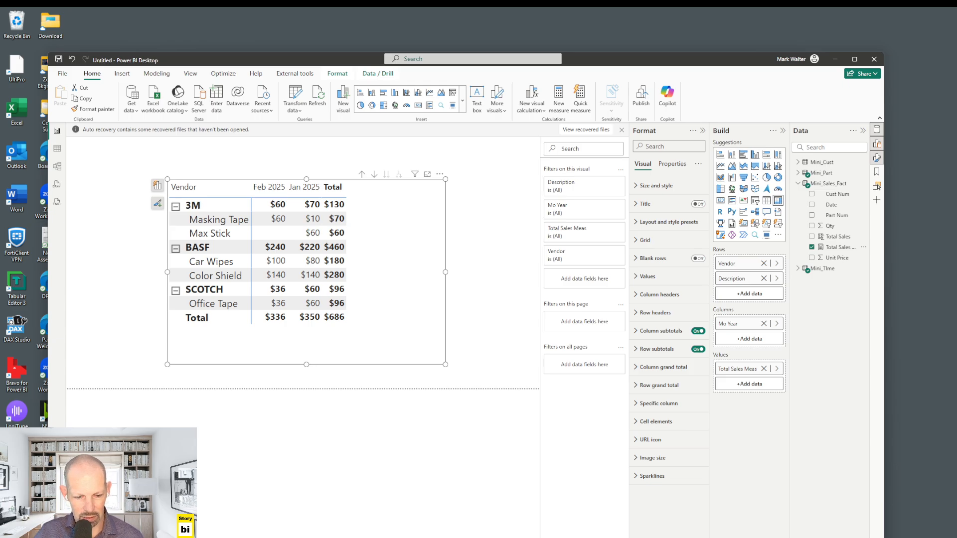
# Switch to Excel and open the recent workbook Sample Dataset 2_20_25.
pyautogui.press('super')
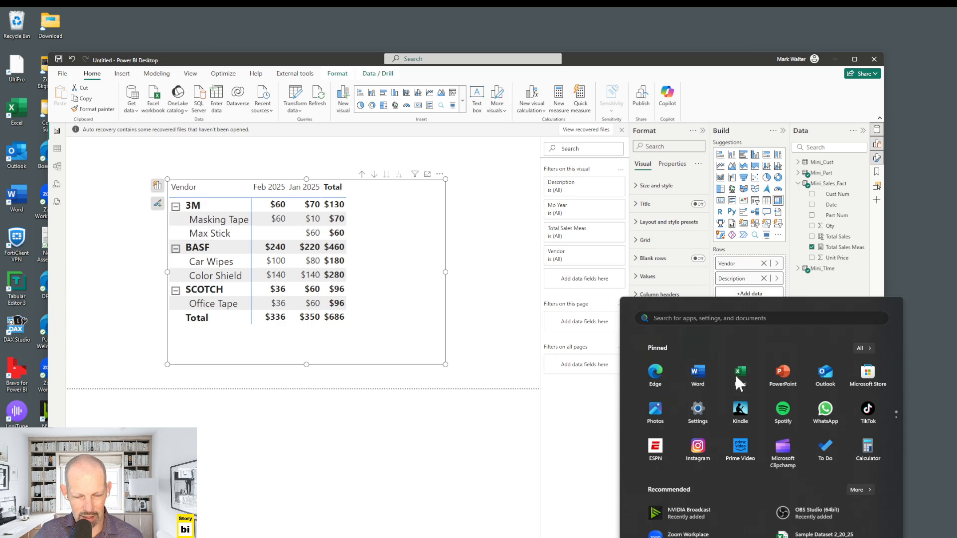
pyautogui.click(734, 373)
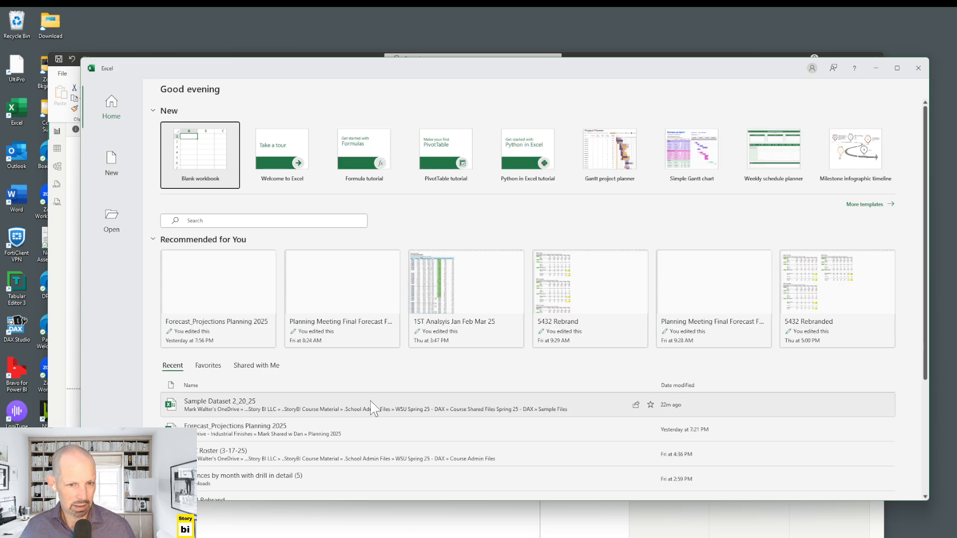
pyautogui.click(371, 401)
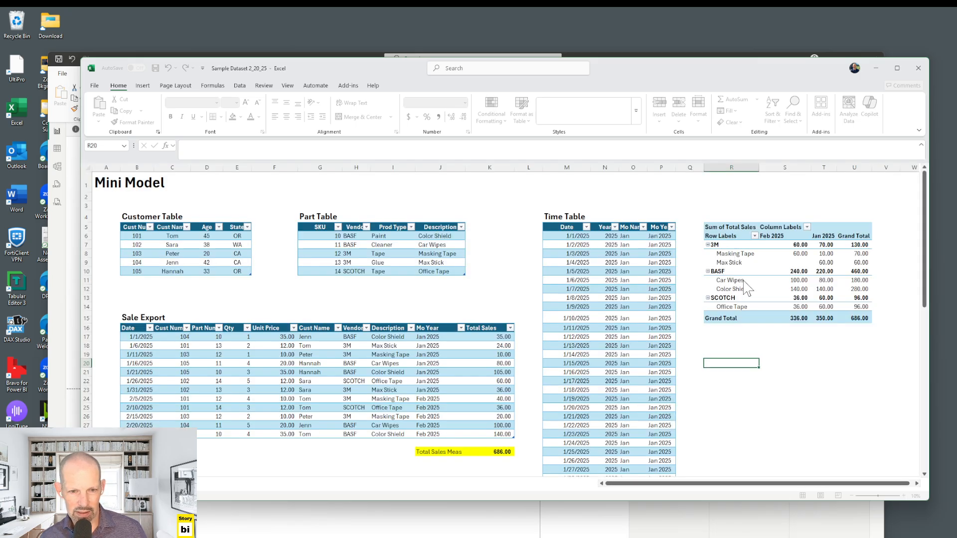
# Fill the PivotTable's Feb 2025 Car Wipes value and its Car Wipes row label with yellow.
pyautogui.click(800, 280)
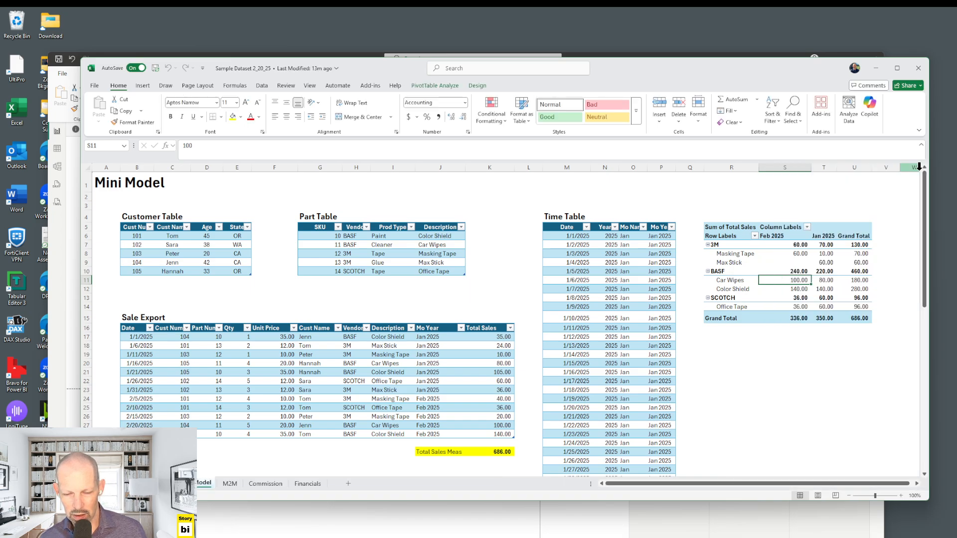
pyautogui.click(918, 173)
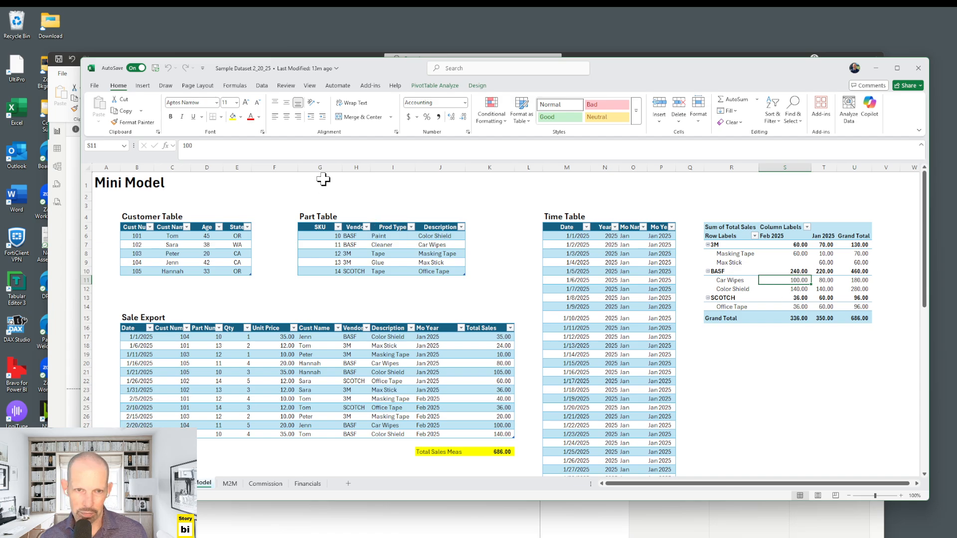
pyautogui.click(230, 120)
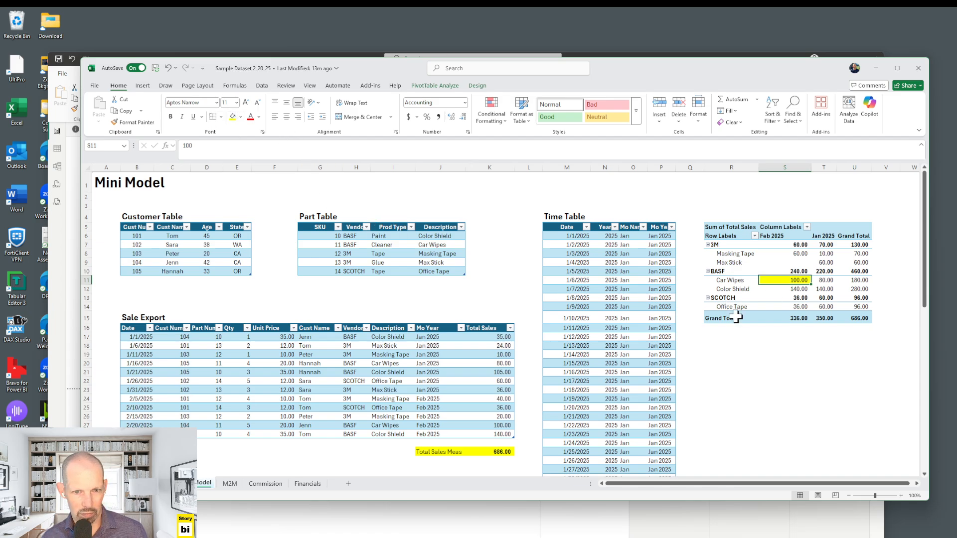
pyautogui.click(737, 280)
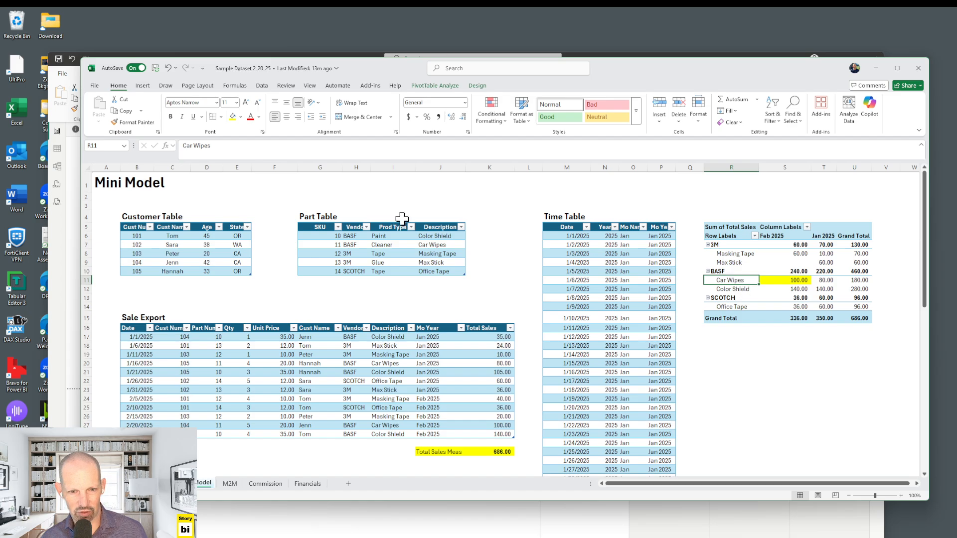
pyautogui.click(232, 118)
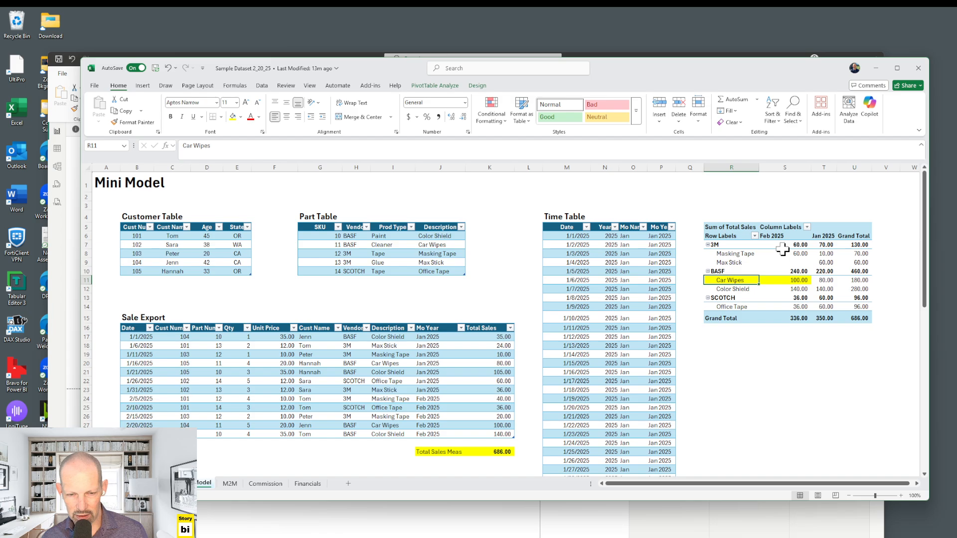
pyautogui.click(792, 282)
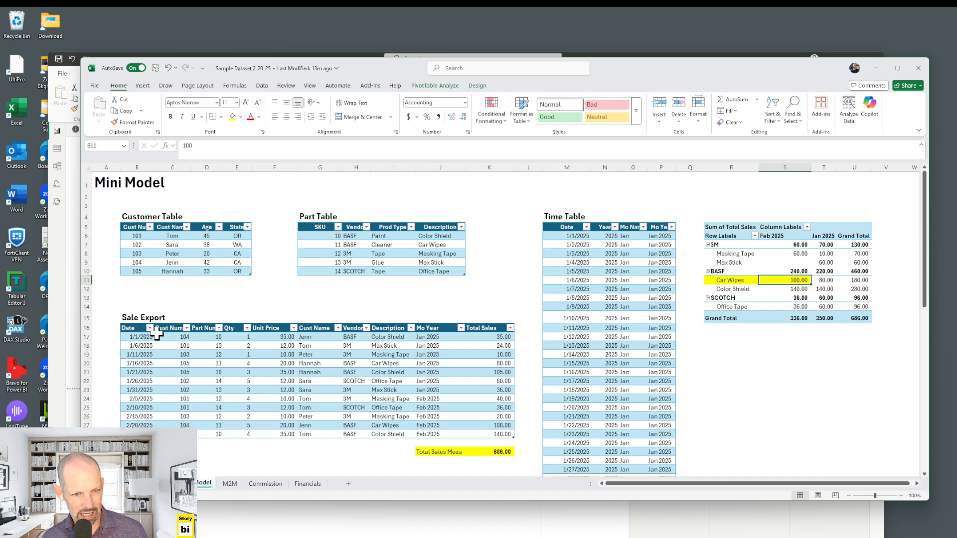
# Fill the Sale Export table's 2/20/2025 Car Wipes row with yellow.
pyautogui.moveTo(133, 328); pyautogui.dragTo(148, 423)
pyautogui.click(233, 117)
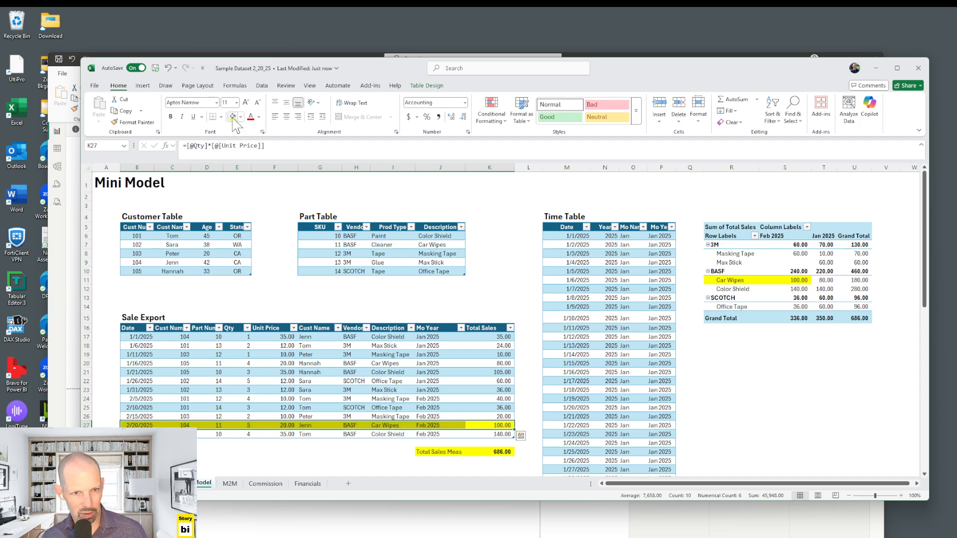
pyautogui.click(699, 338)
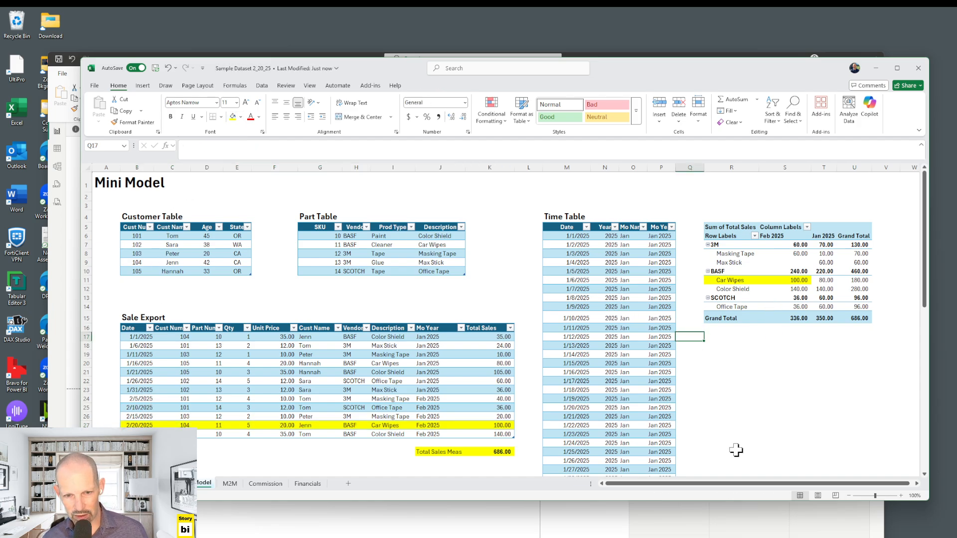
# Drill through the PivotTable's Feb 2025 Car Wipes value to its source records, and delete the generated detail sheet.
pyautogui.doubleClick(797, 280)
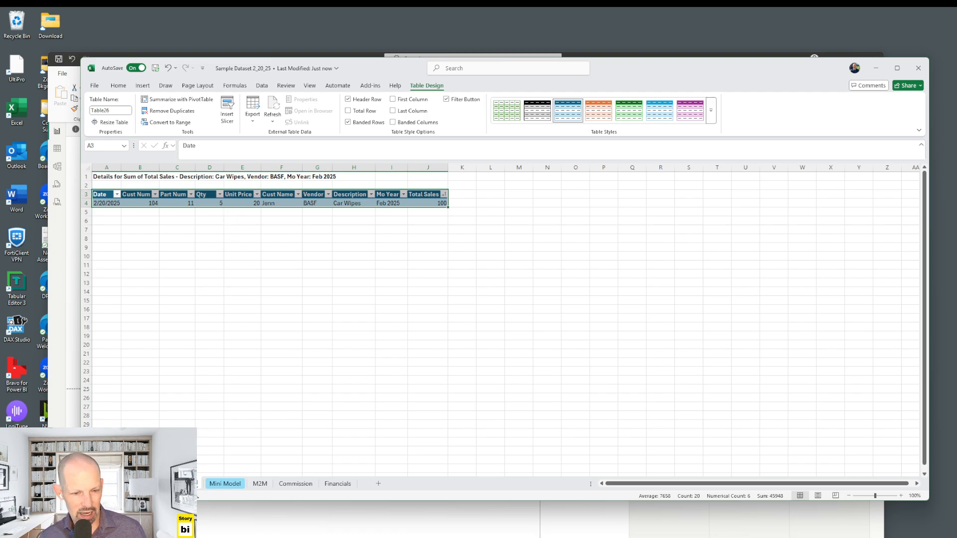
pyautogui.rightClick(207, 484)
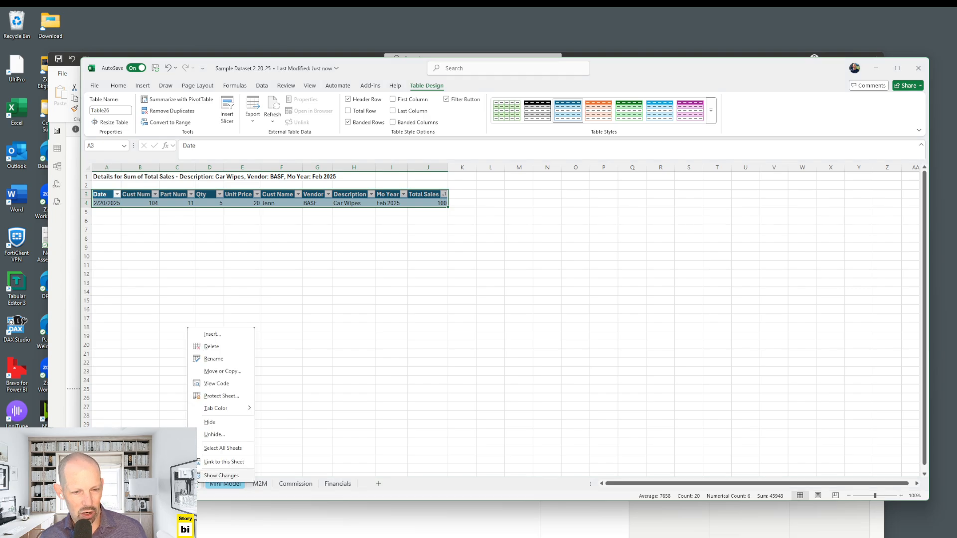
pyautogui.click(211, 347)
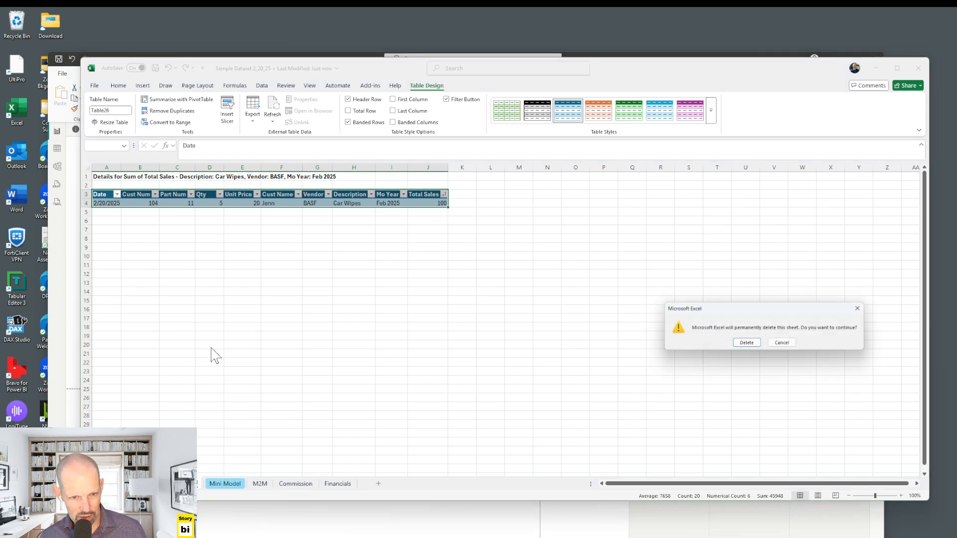
pyautogui.click(747, 344)
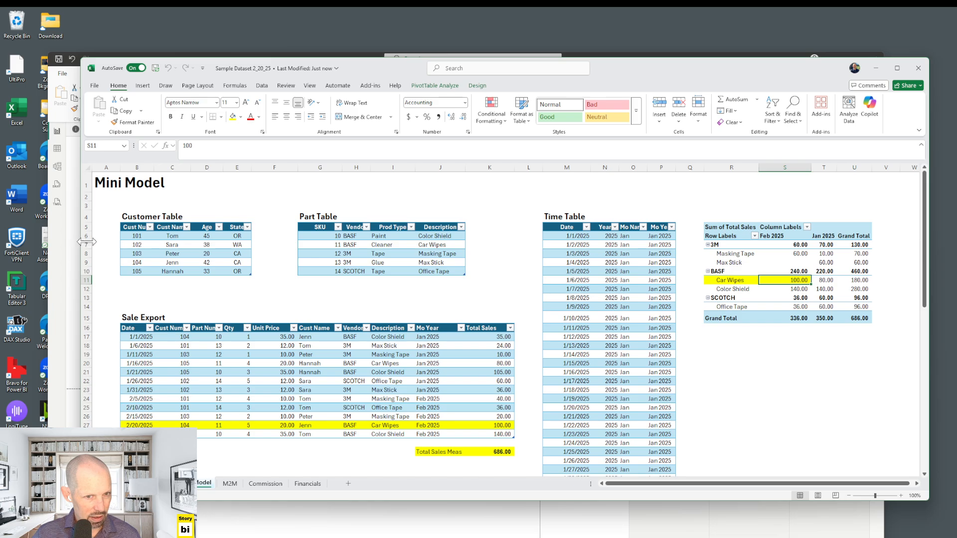
# Narrow the Excel window so that its PivotTable sits beside the Power BI matrix for comparison.
pyautogui.moveTo(87, 242); pyautogui.dragTo(458, 260)
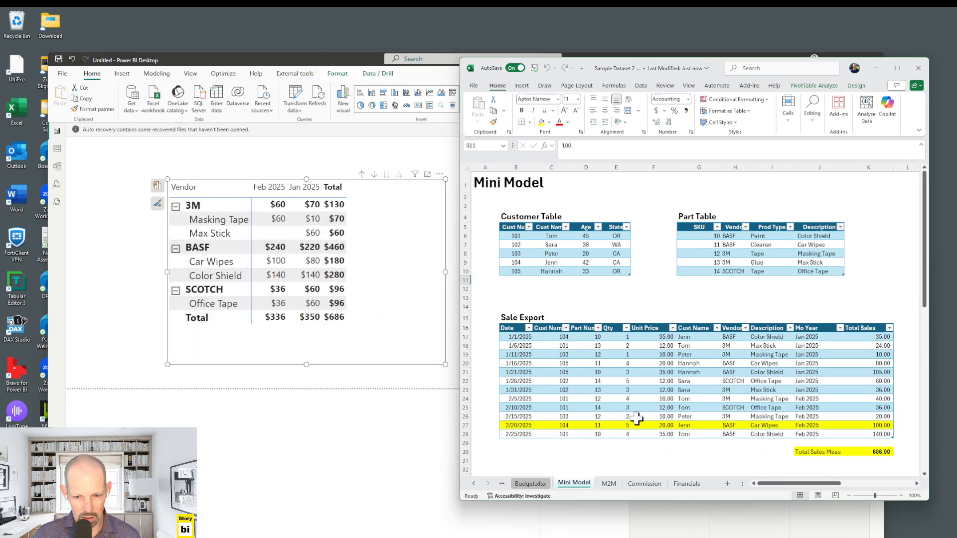
pyautogui.moveTo(776, 483); pyautogui.dragTo(874, 499)
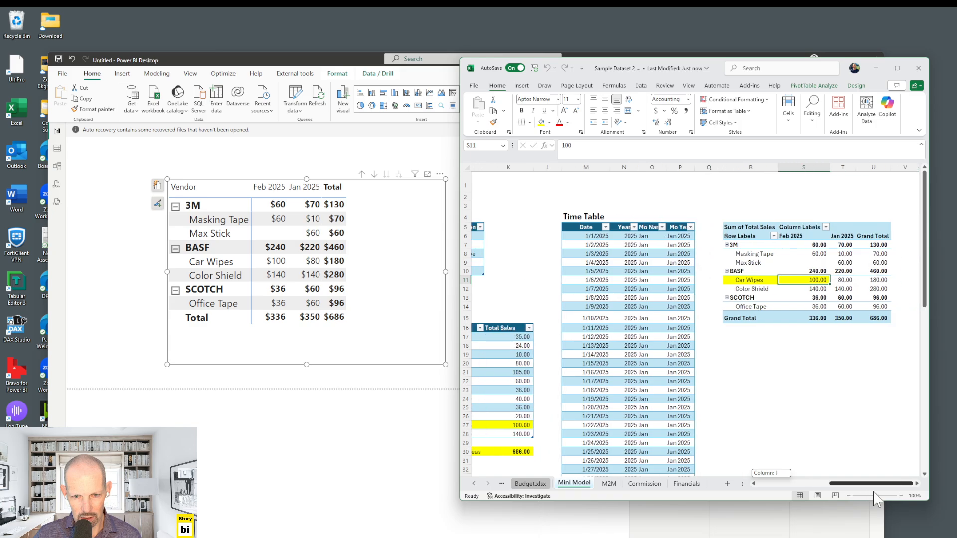
pyautogui.moveTo(929, 384); pyautogui.dragTo(801, 381)
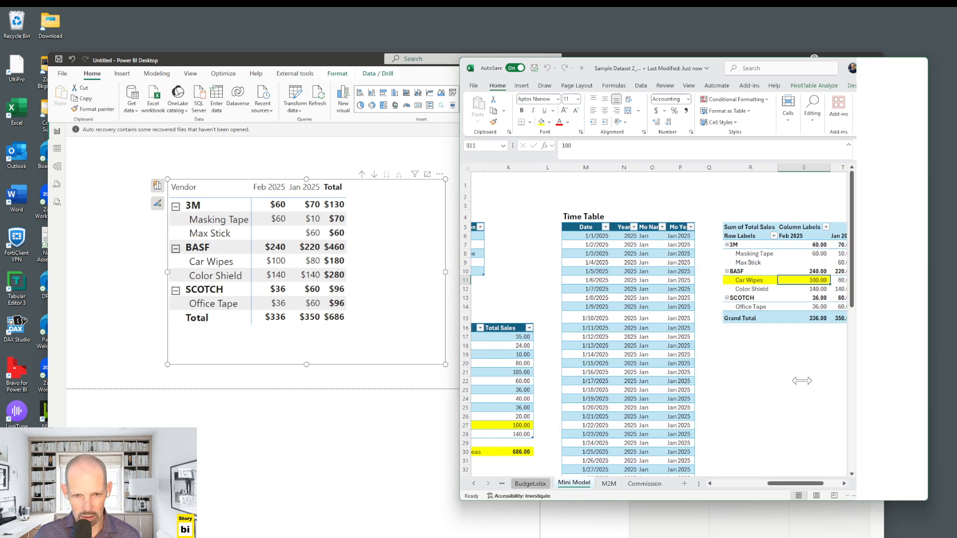
pyautogui.moveTo(753, 483); pyautogui.dragTo(795, 485)
pyautogui.moveTo(460, 318); pyautogui.dragTo(552, 324)
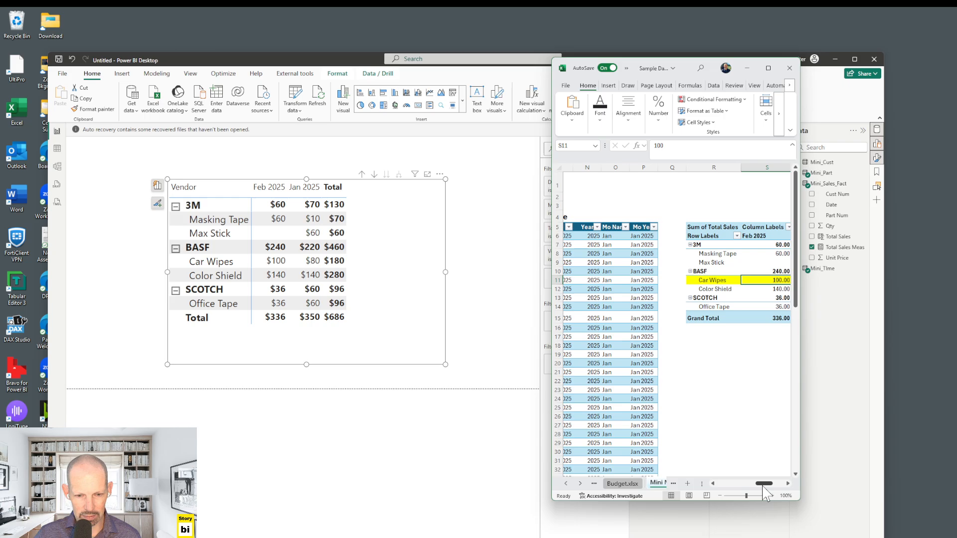
pyautogui.moveTo(762, 485); pyautogui.dragTo(774, 484)
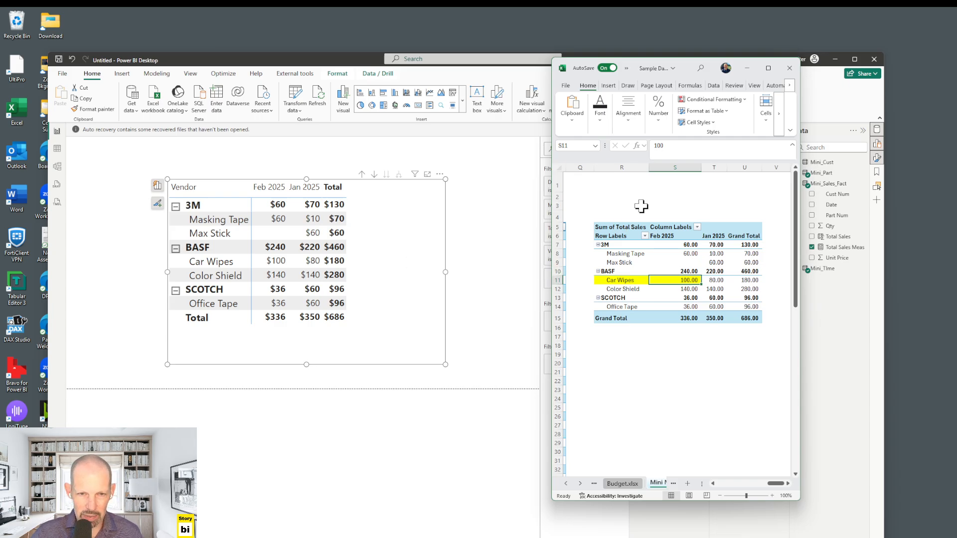
# Return to Power BI Desktop and examine how the model's relationships from Mini_Part and Mini_TIme to Mini_Sales_Fact filter the report's matrix values.
pyautogui.click(747, 68)
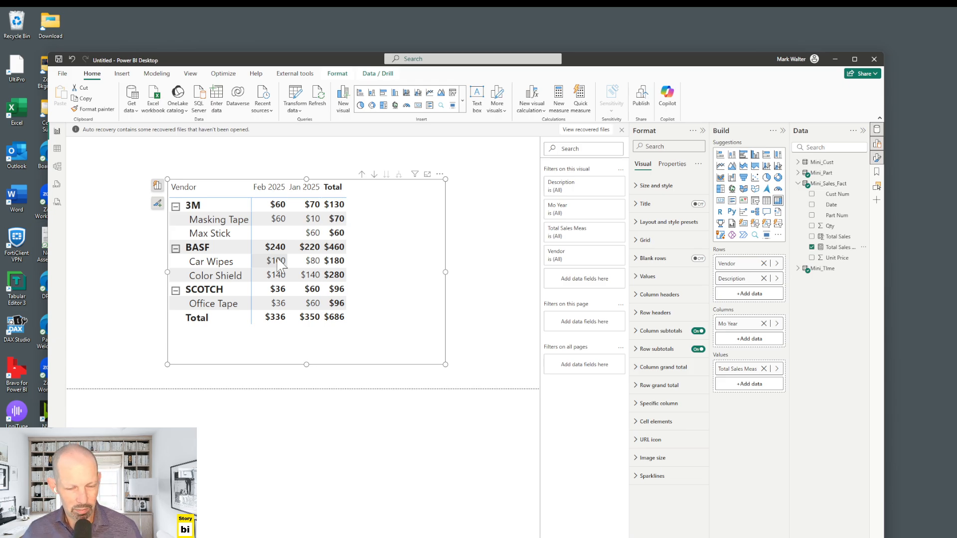
pyautogui.click(57, 166)
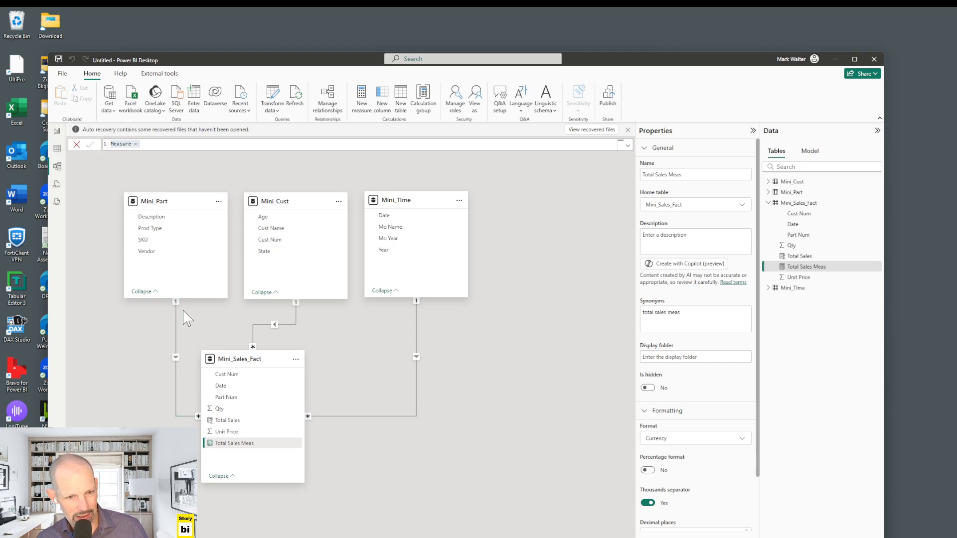
pyautogui.click(58, 132)
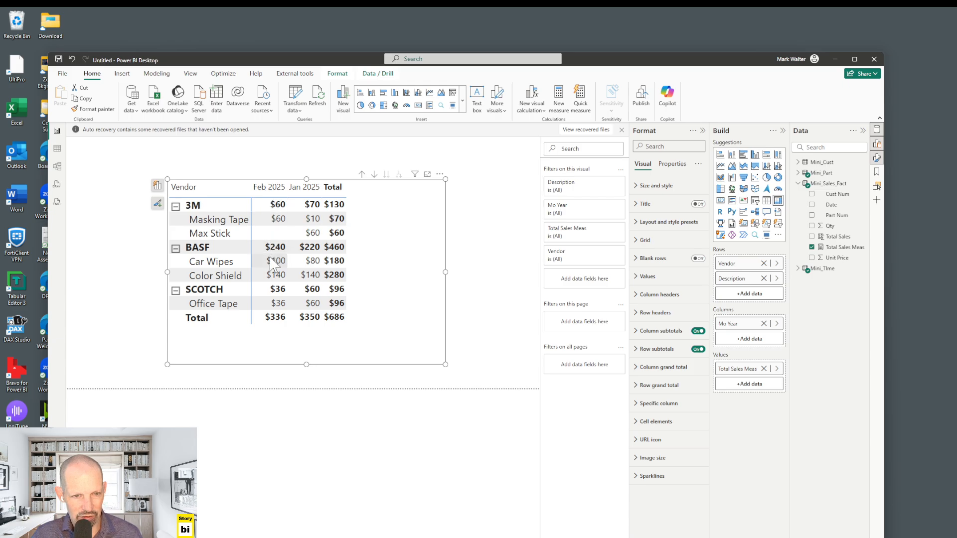
pyautogui.click(58, 169)
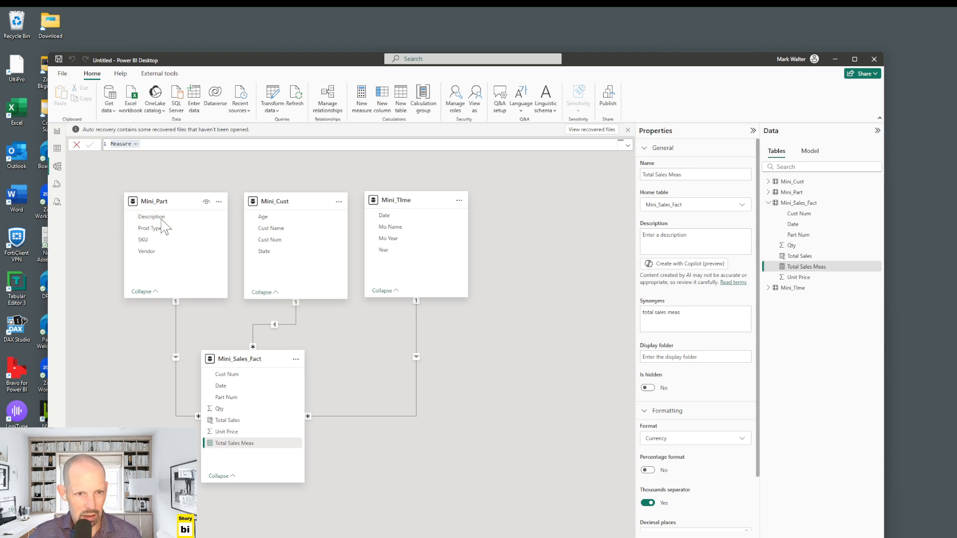
pyautogui.click(161, 144)
pyautogui.press('Escape')
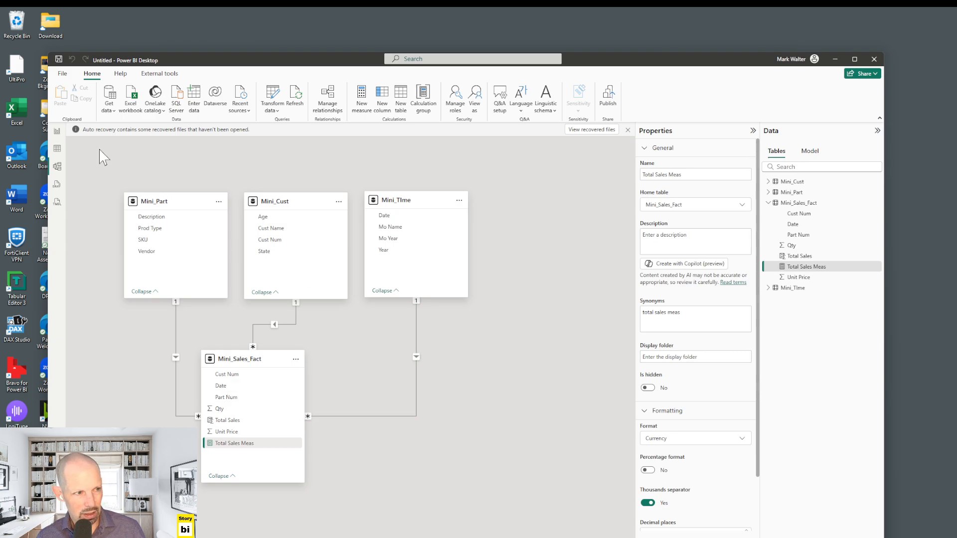
pyautogui.click(57, 131)
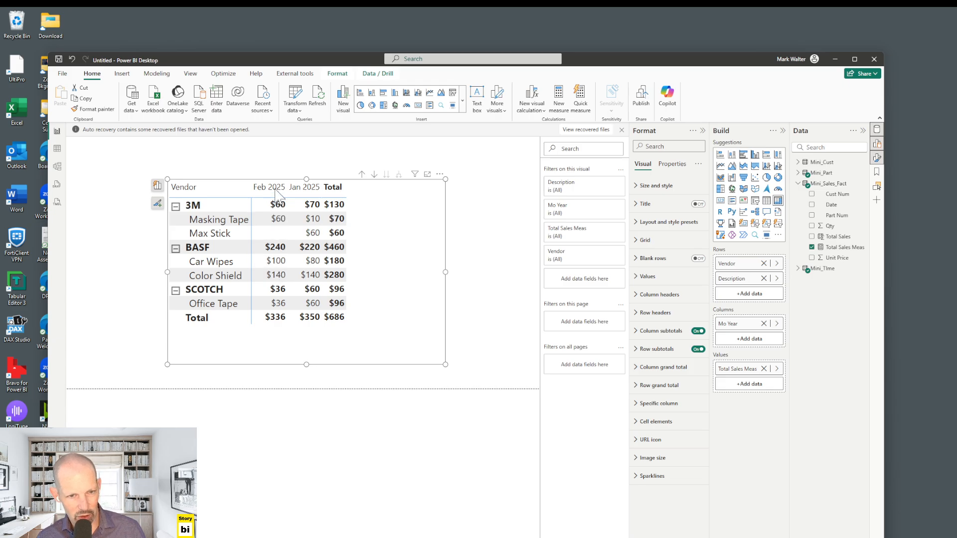
pyautogui.click(57, 168)
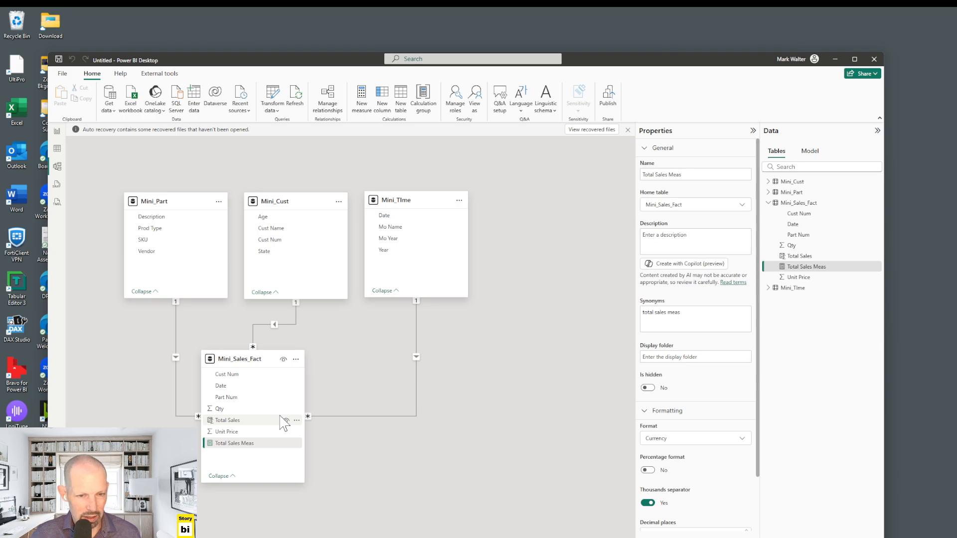
pyautogui.click(57, 131)
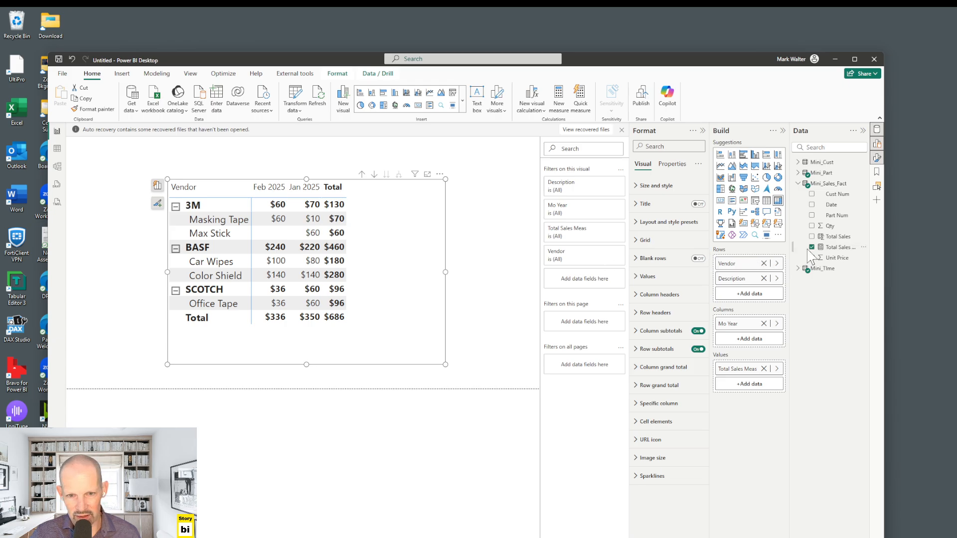
# Display the Total Sales Meas measure's formula, followed by the Total Sales calculated column's formula in the Mini_Sales_Fact data table.
pyautogui.click(829, 249)
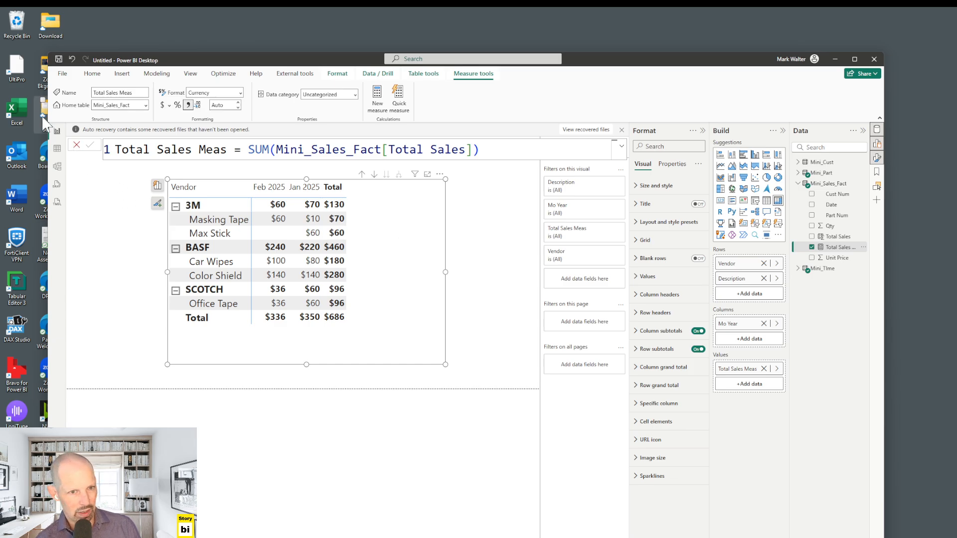
pyautogui.click(57, 148)
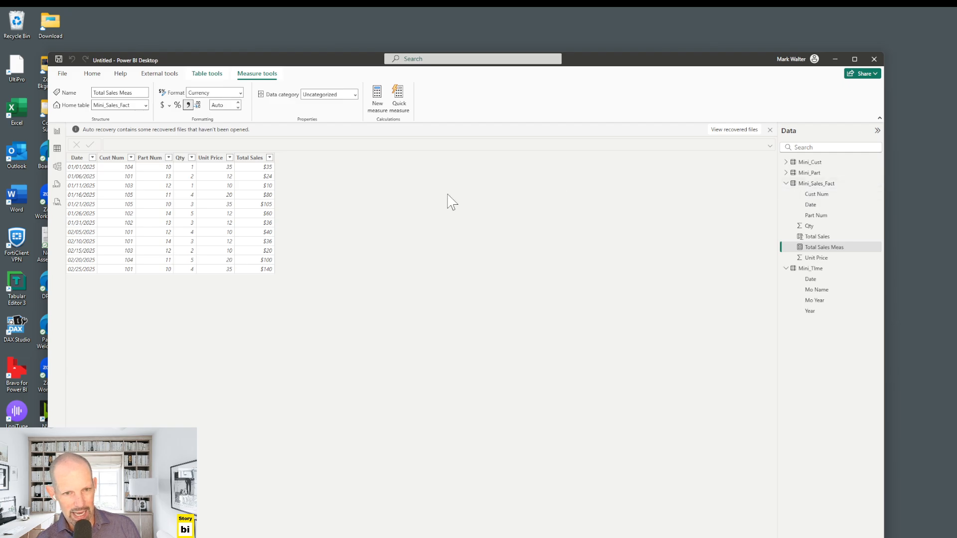
pyautogui.click(254, 162)
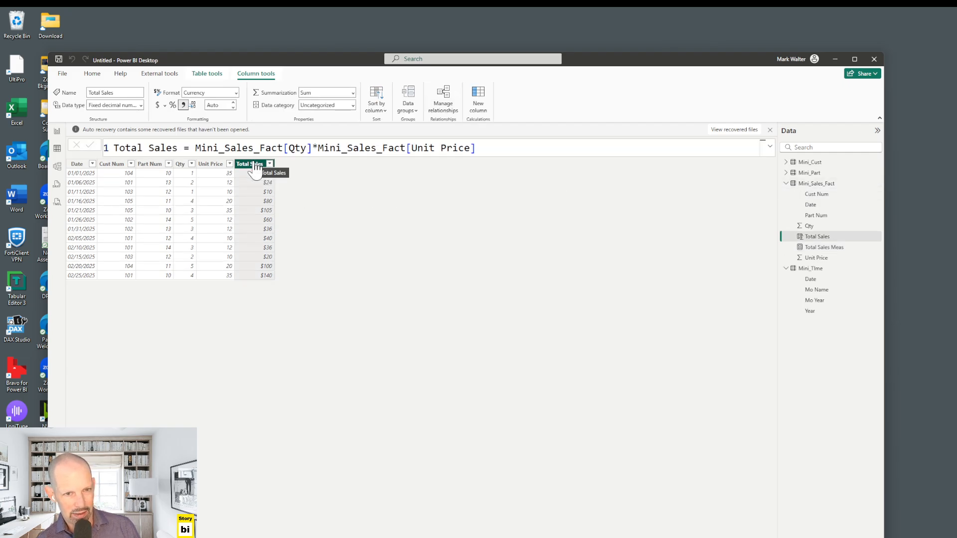